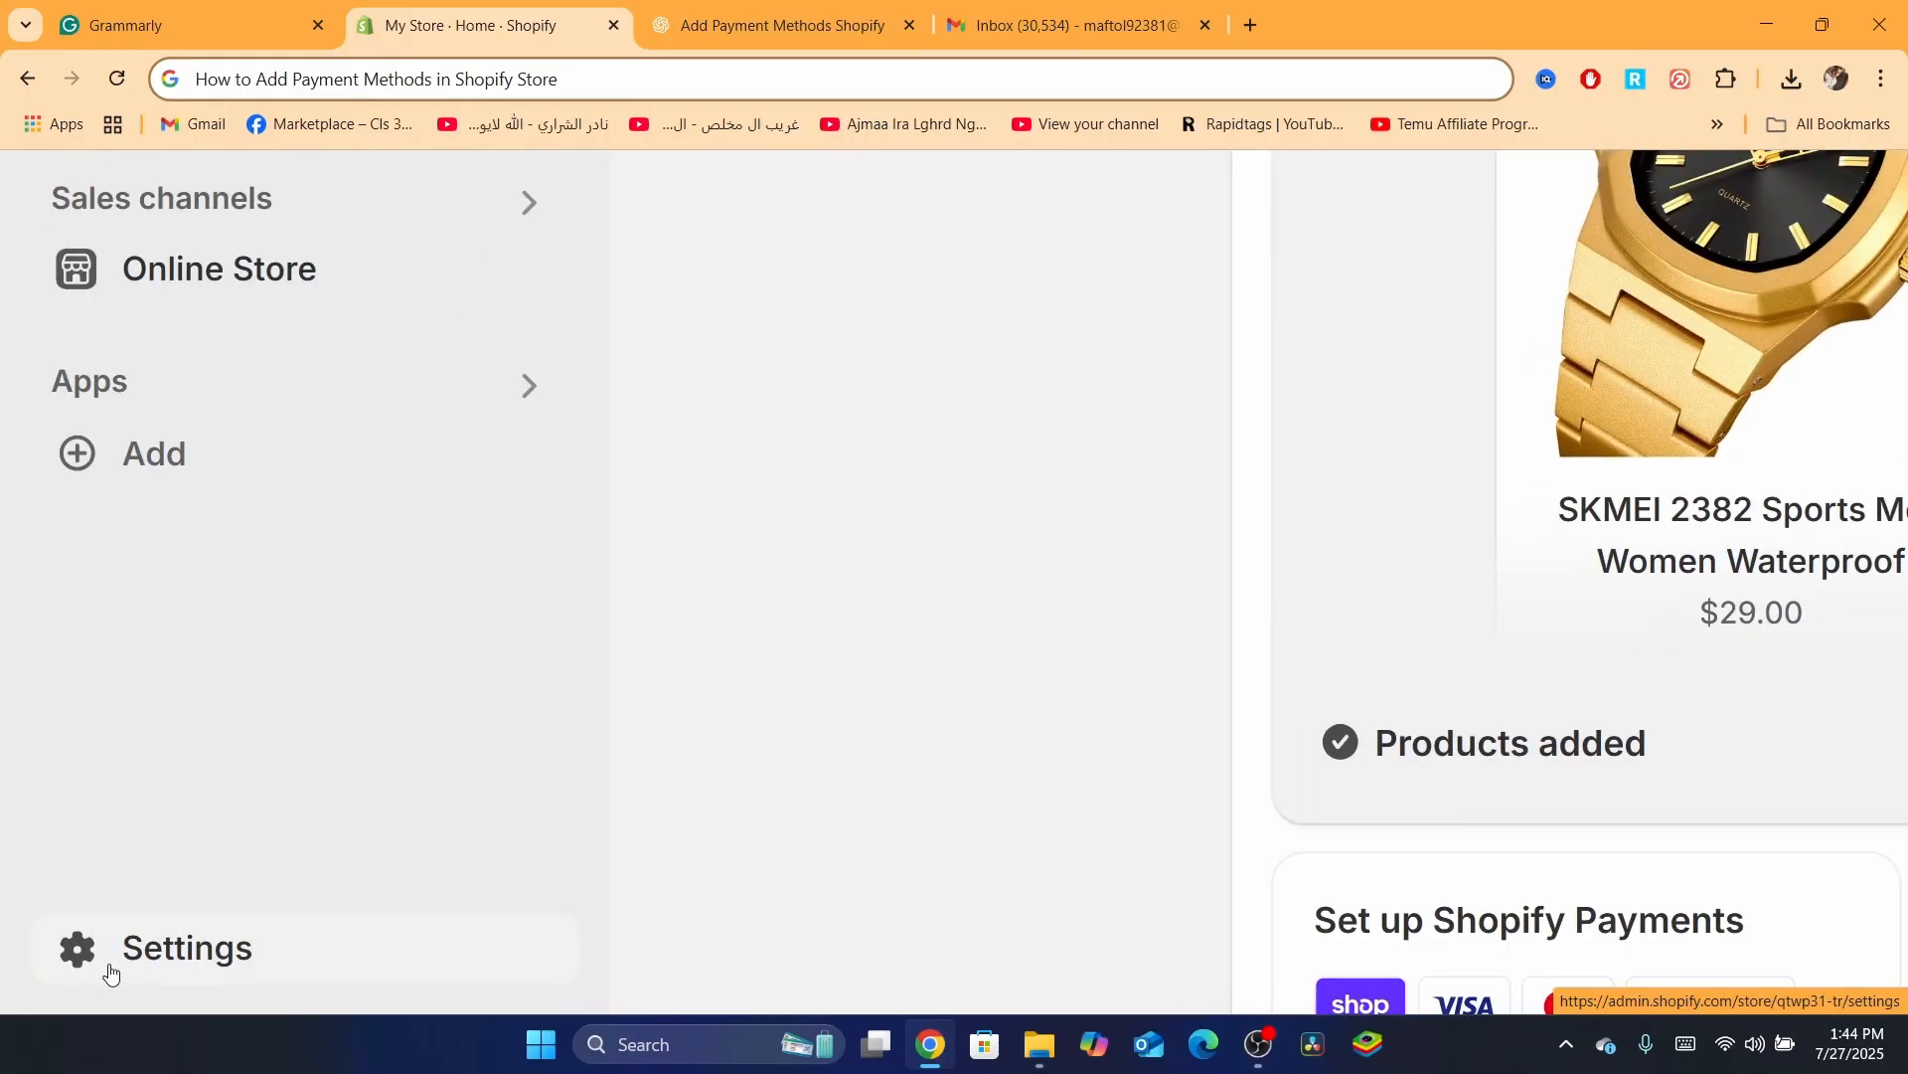
Open the Shopify store settings from the admin sidebar, landing on the General page
{"action": "left_click", "coordinate": [115, 964]}
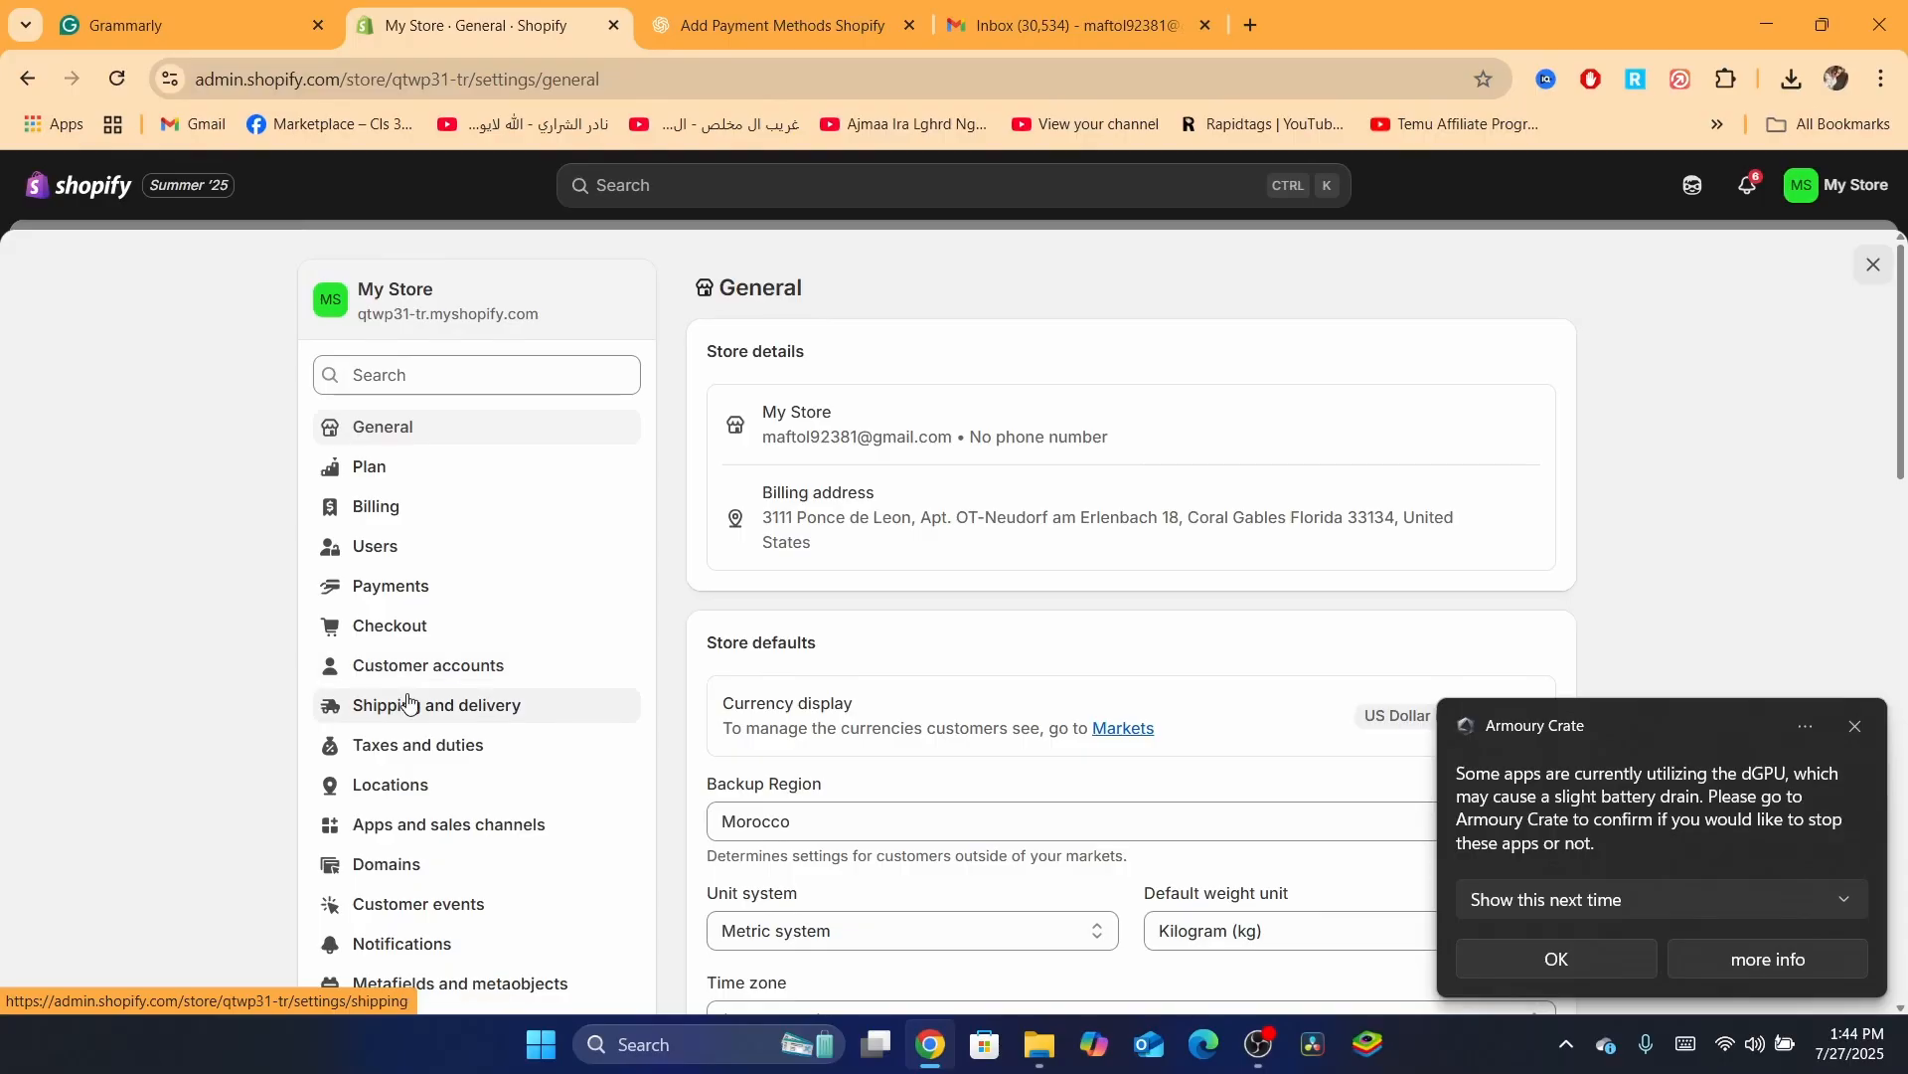
Open Payments settings, dismiss the Armoury Crate battery notification, and highlight the Shopify Payments intro
{"action": "left_click", "coordinate": [393, 589]}
{"action": "left_click", "coordinate": [1857, 727]}
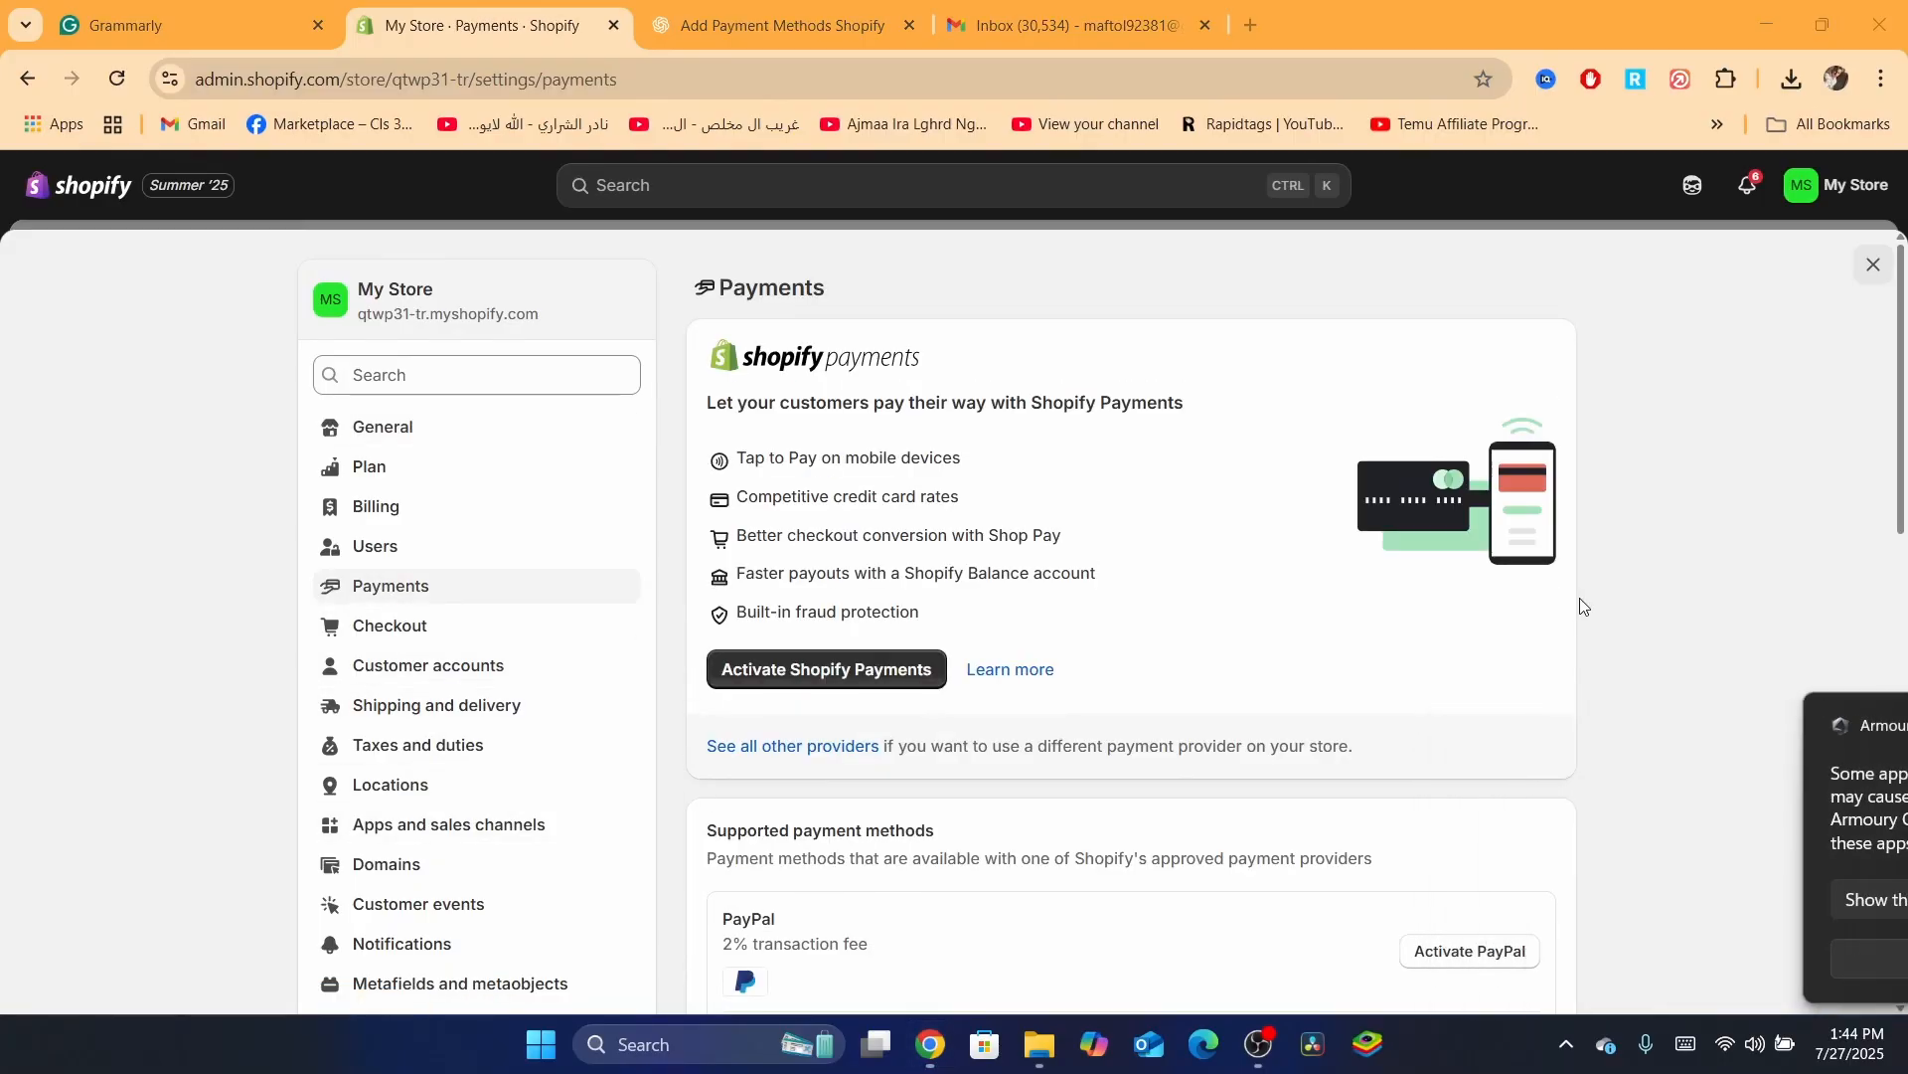
{"action": "left_click_drag", "start_coordinate": [707, 389], "coordinate": [887, 402]}
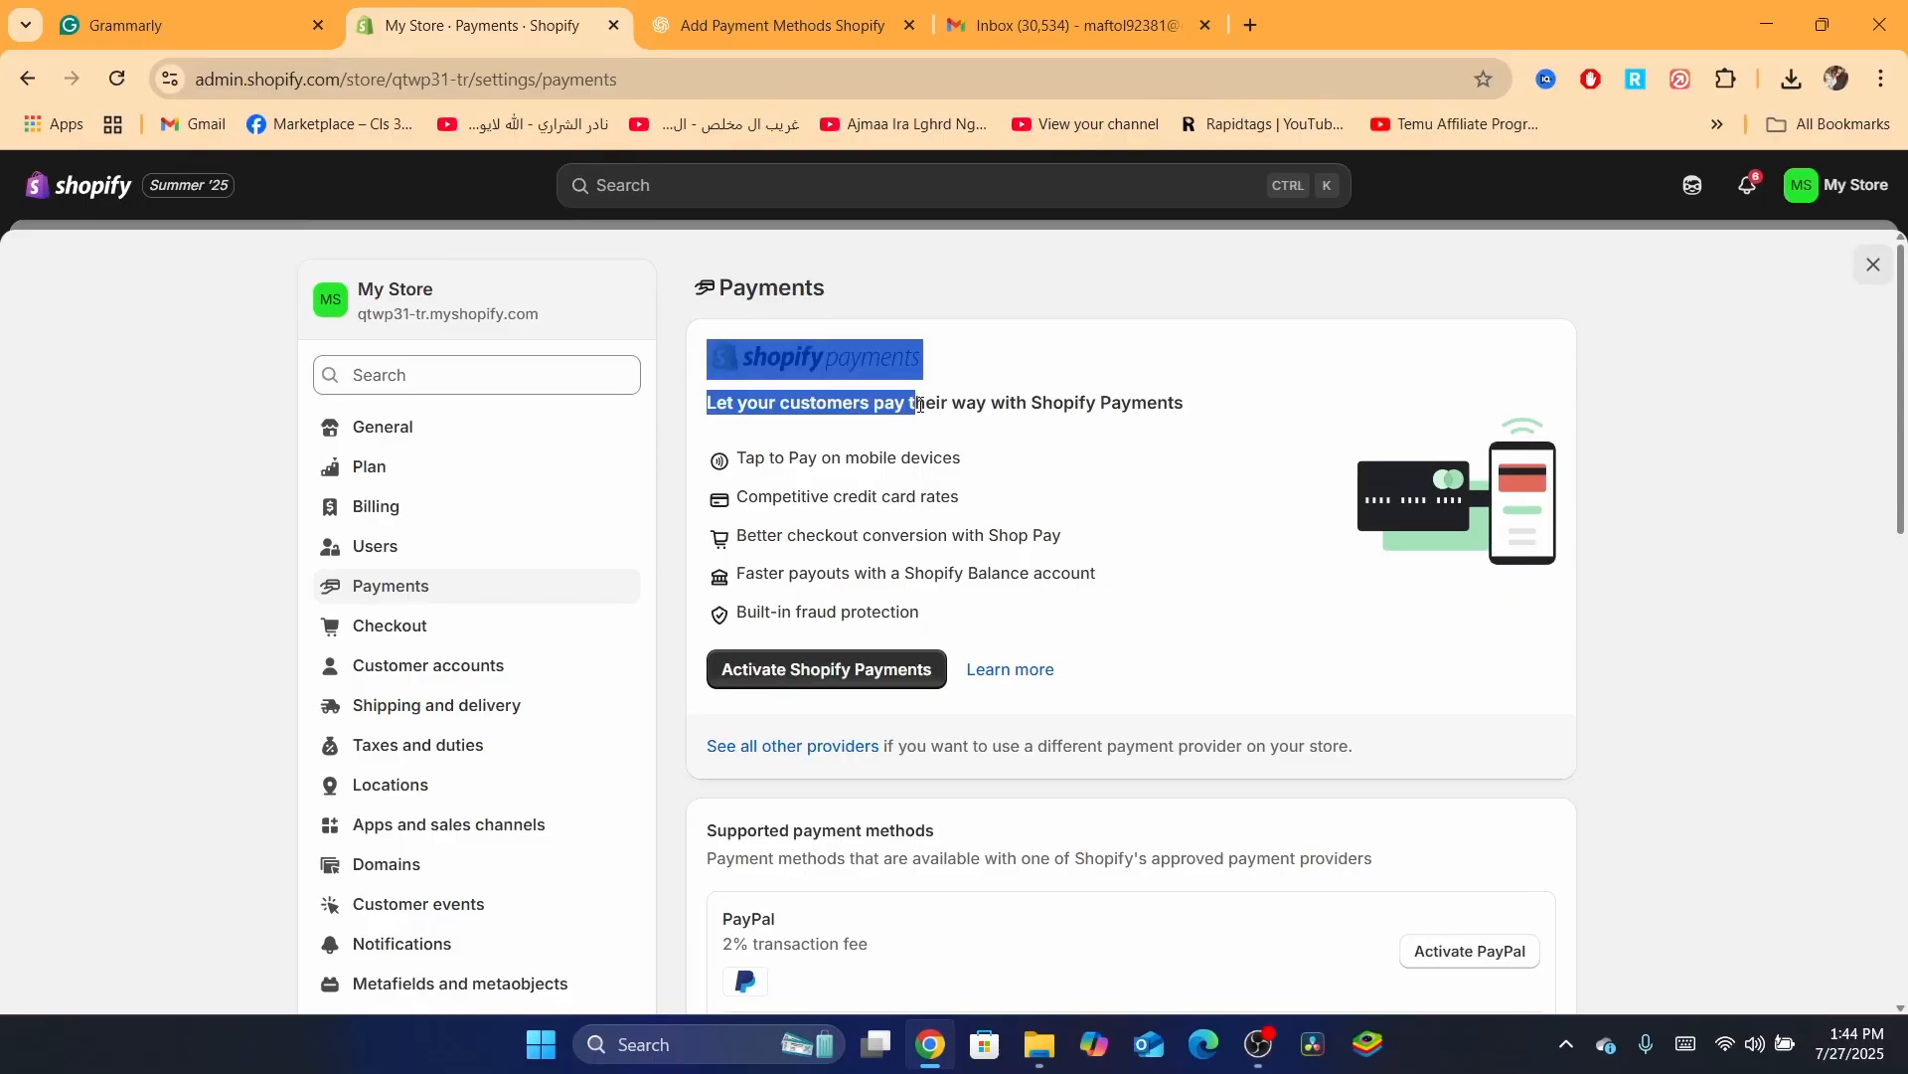
{"action": "left_click", "coordinate": [880, 485]}
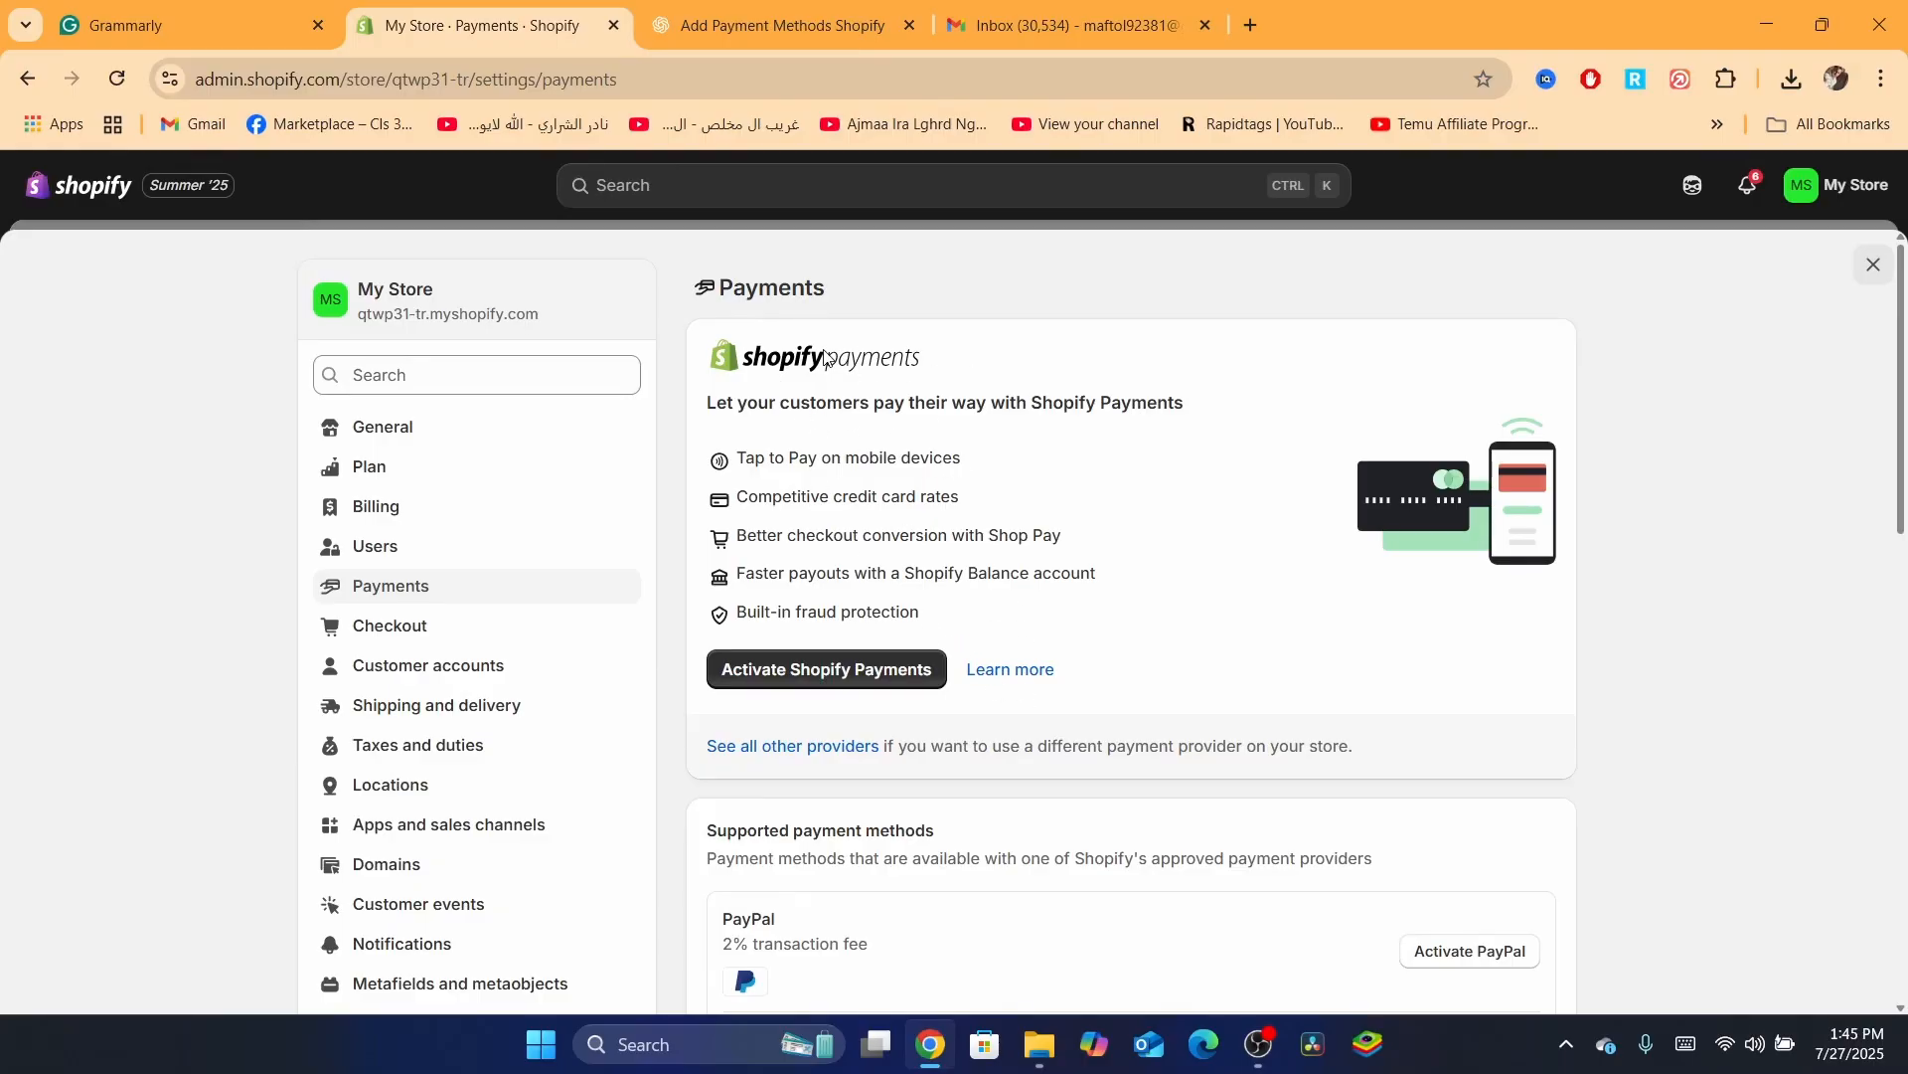
Highlight the Shopify Payments logo and the Shop Pay feature line, clearing each selection
{"action": "left_click_drag", "start_coordinate": [829, 359], "coordinate": [777, 355]}
{"action": "left_click", "coordinate": [805, 422]}
{"action": "left_click_drag", "start_coordinate": [736, 460], "coordinate": [871, 459]}
{"action": "triple_click", "coordinate": [792, 540]}
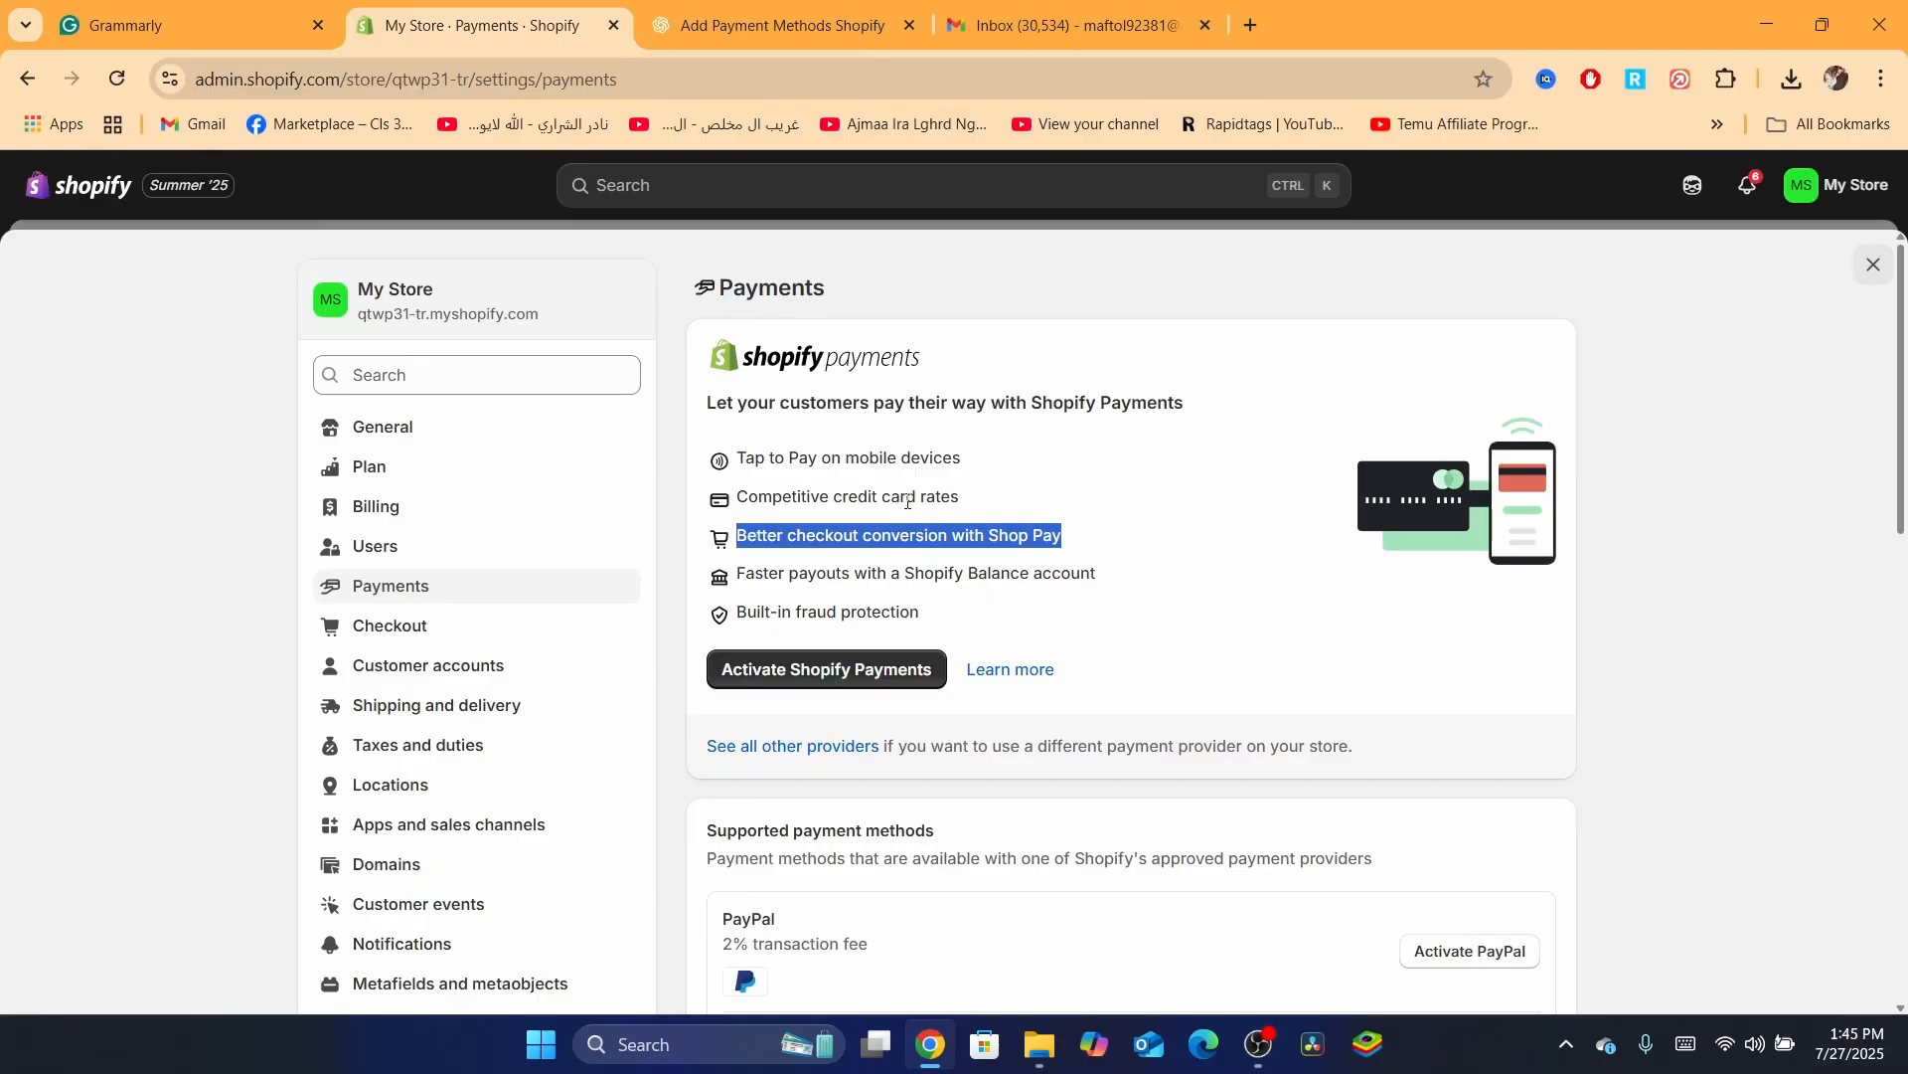
{"action": "left_click", "coordinate": [819, 479]}
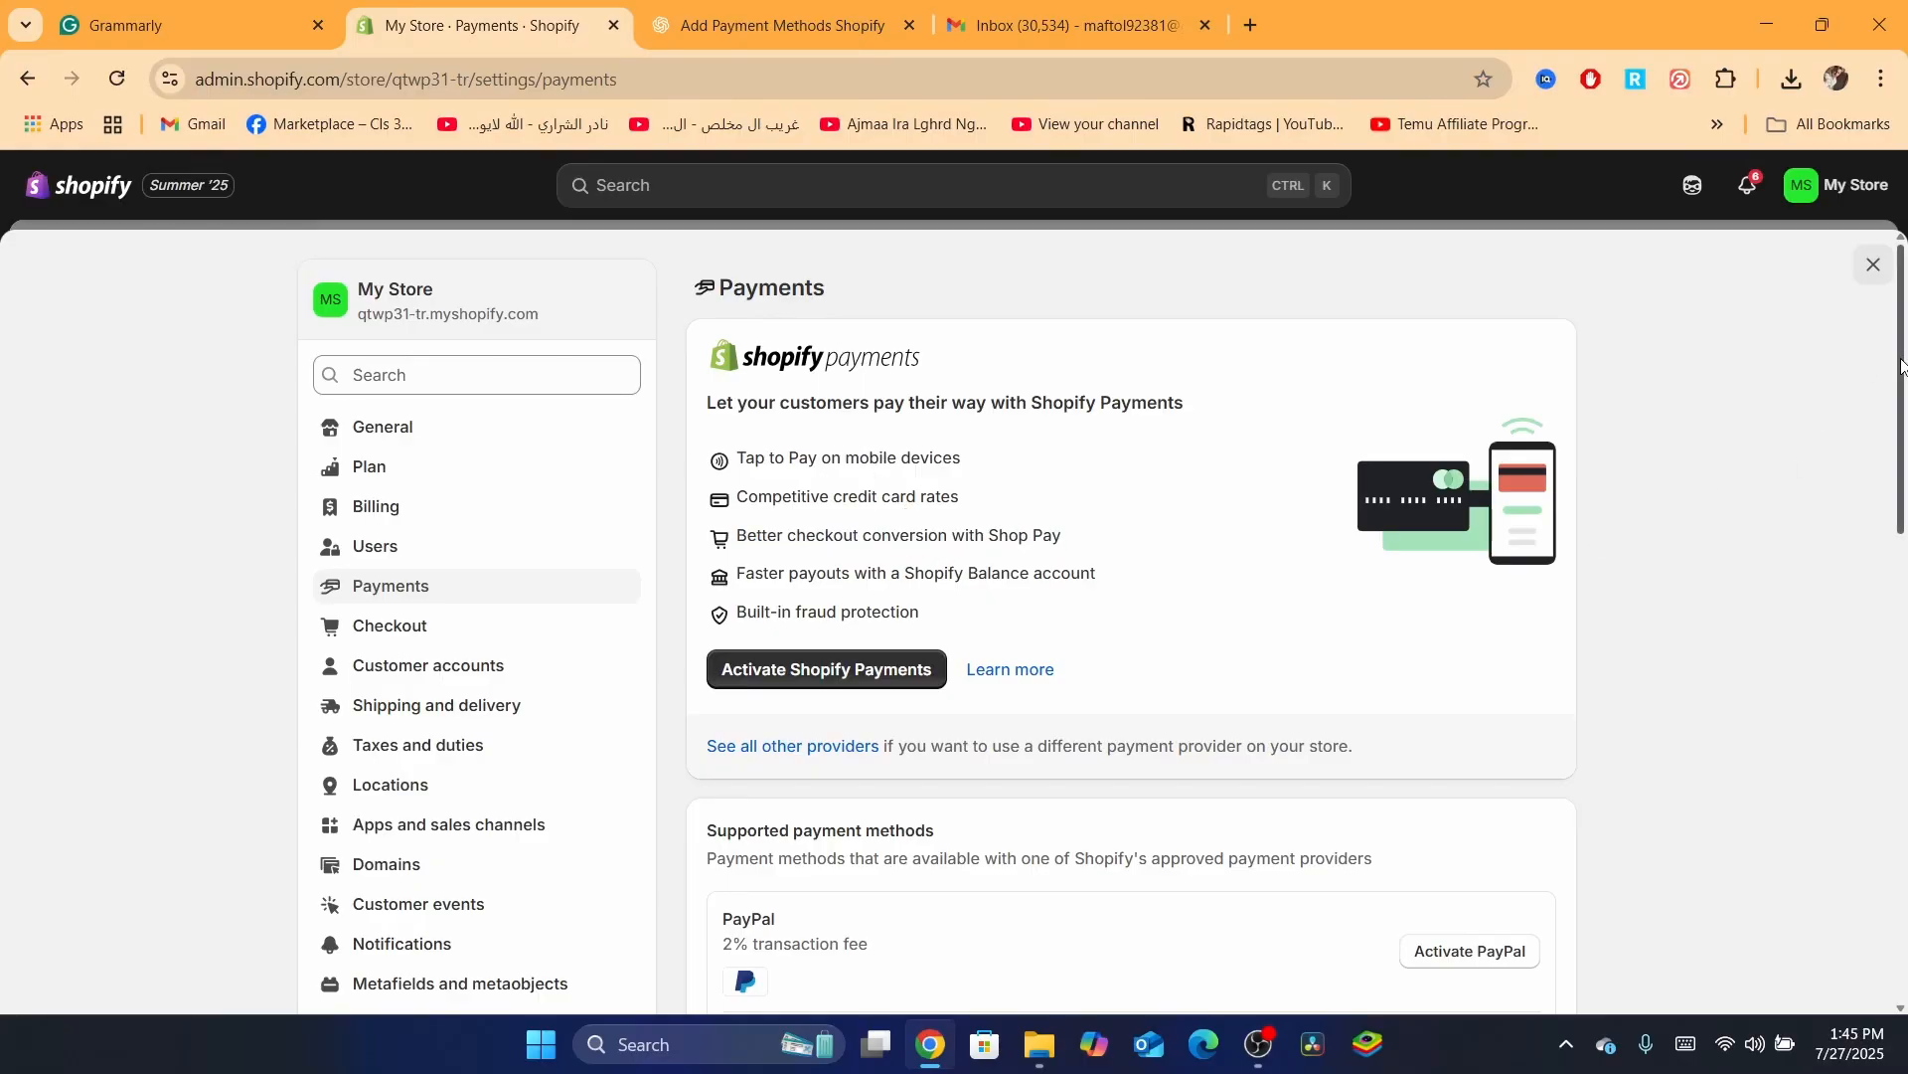
{"action": "left_click_drag", "start_coordinate": [1902, 367], "coordinate": [1902, 367]}
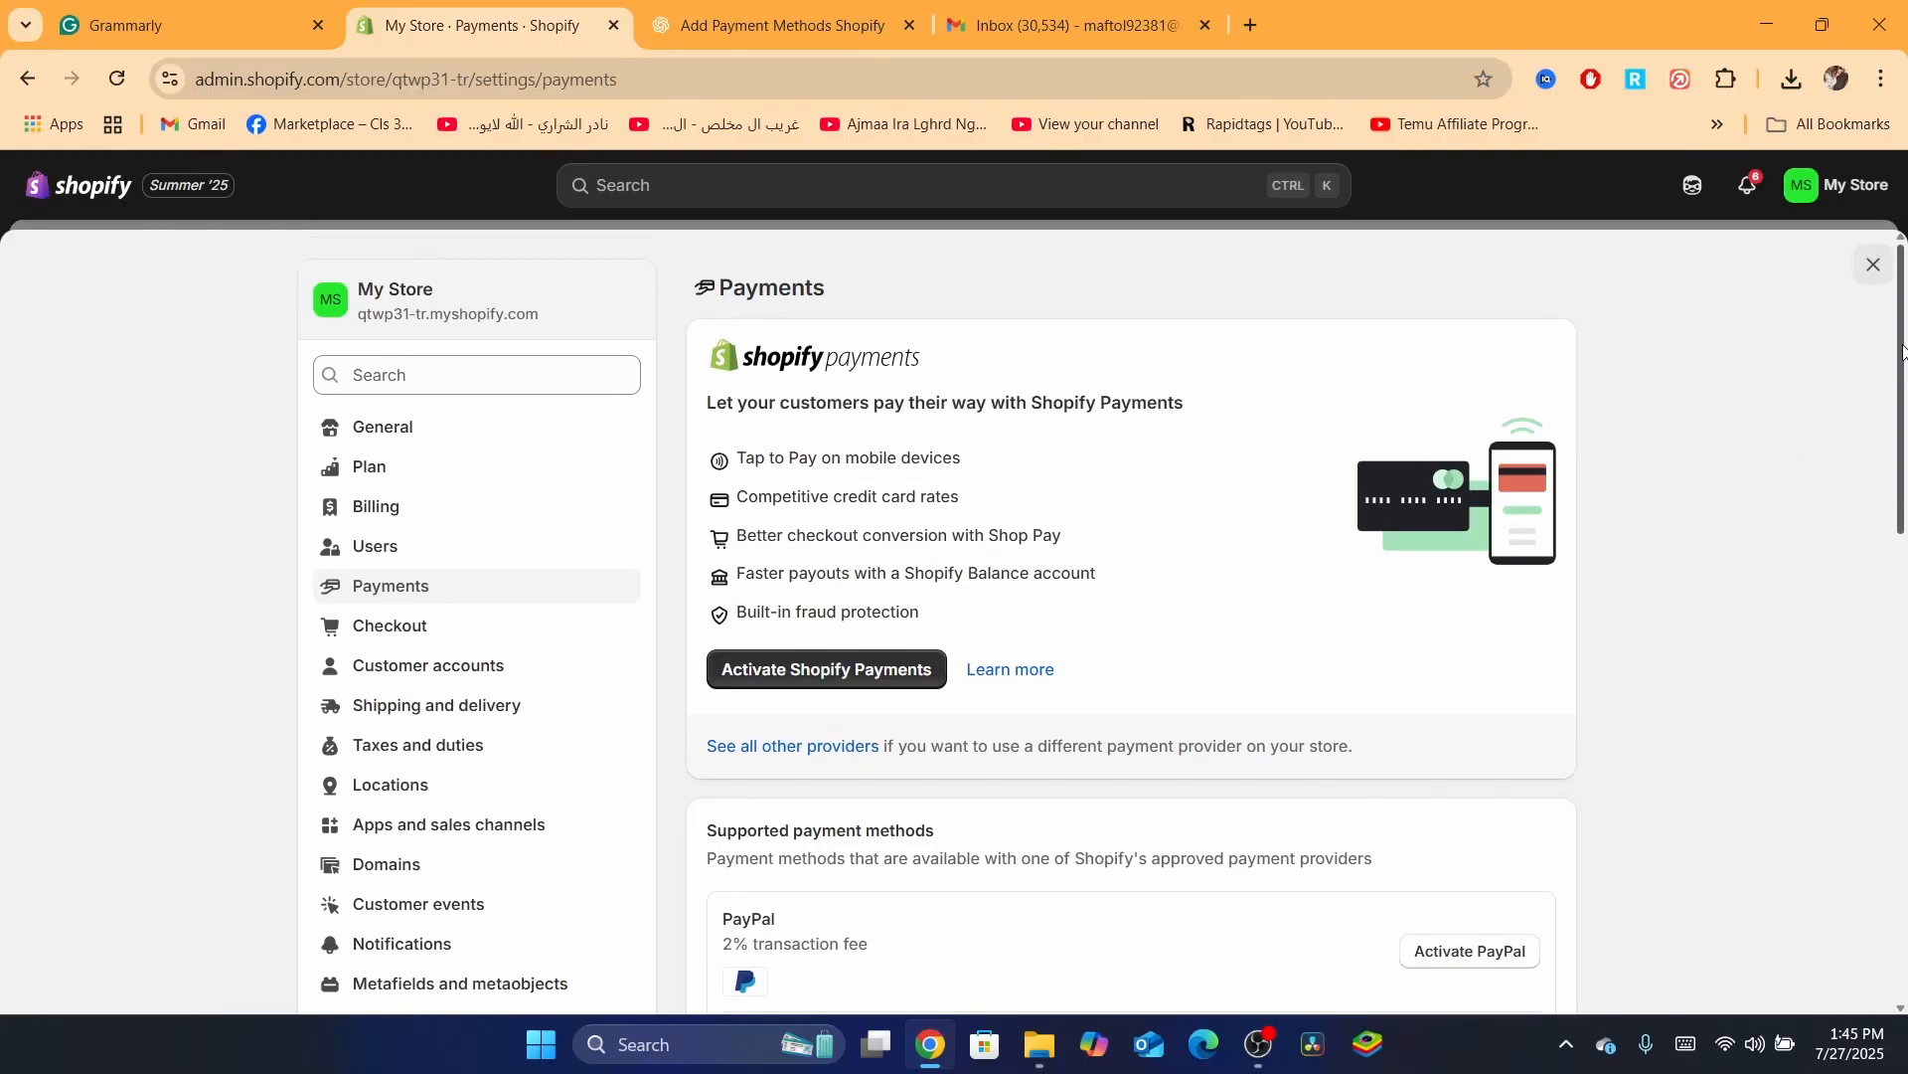
Highlight the 'Let your customers pay their way' heading and the feature list, then clear them
{"action": "triple_click", "coordinate": [736, 401]}
{"action": "left_click", "coordinate": [863, 457]}
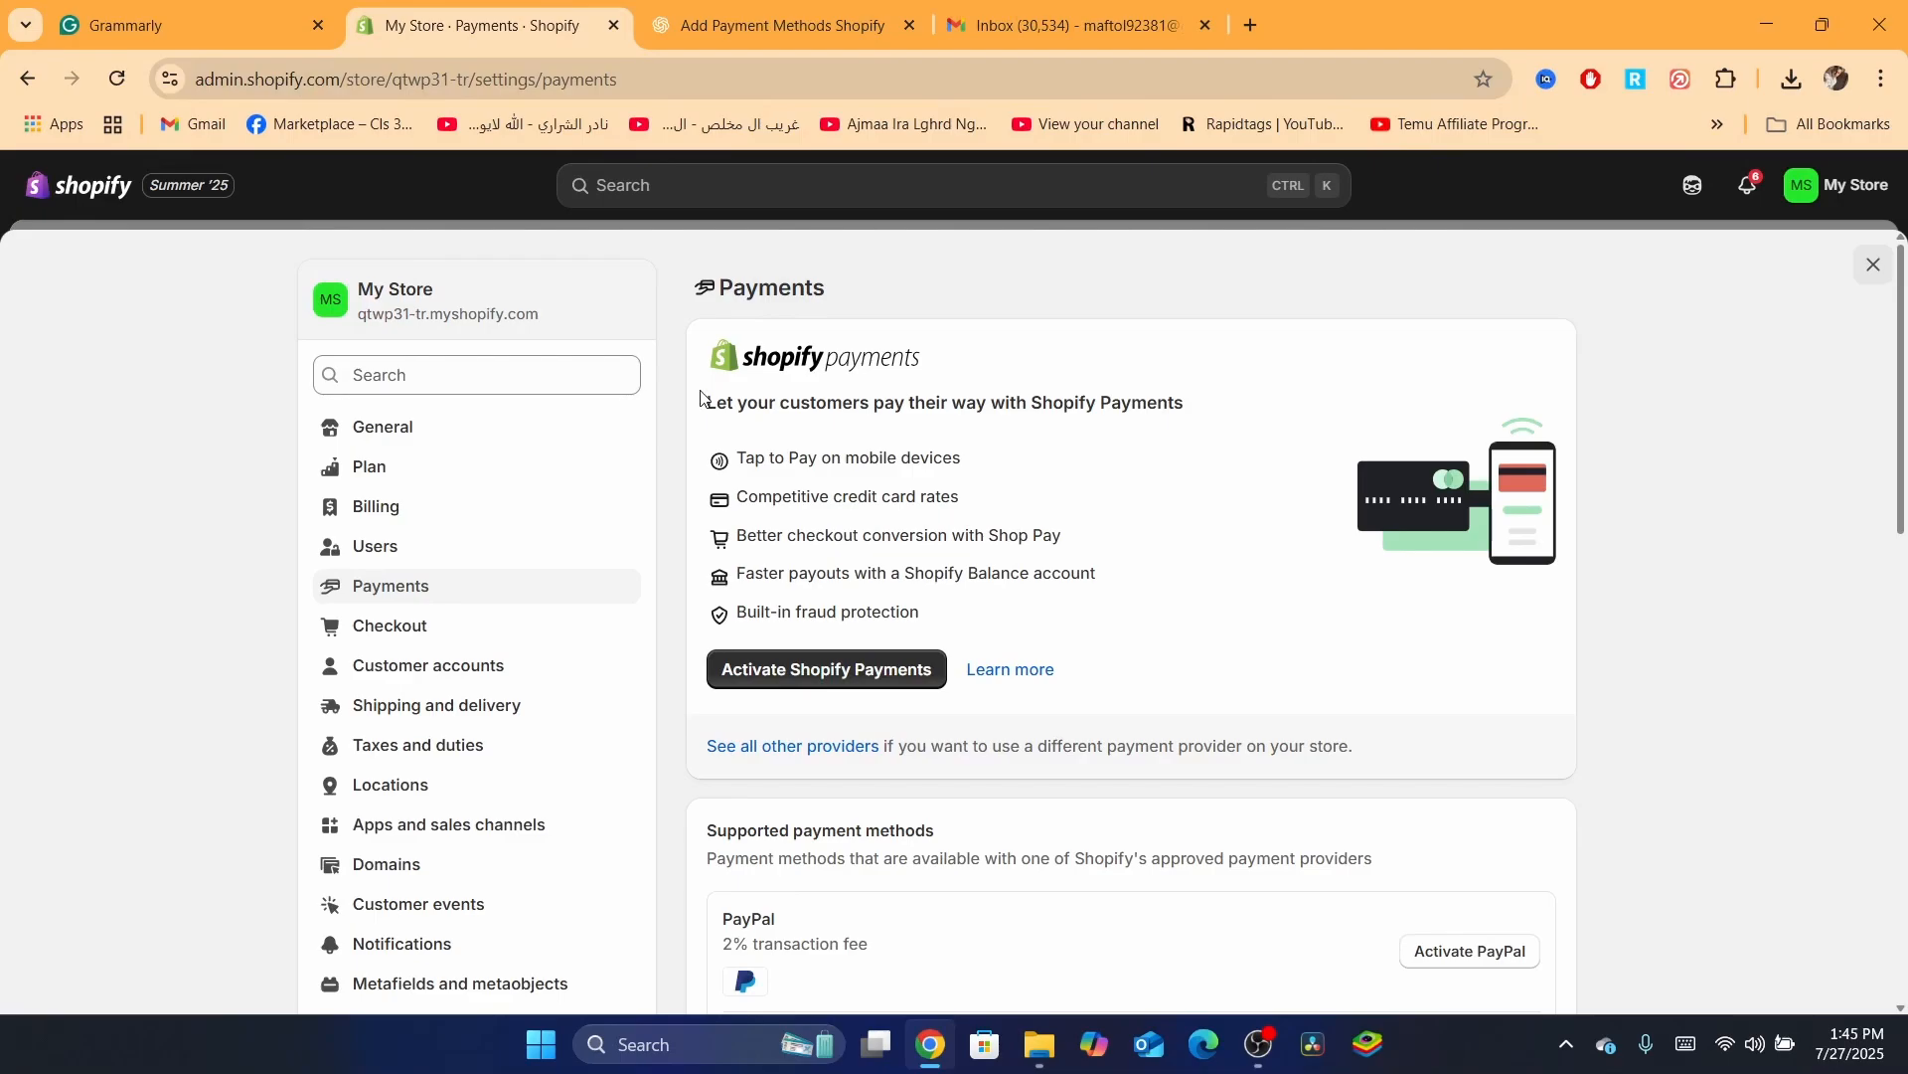
{"action": "left_click_drag", "start_coordinate": [712, 407], "coordinate": [967, 600]}
{"action": "left_click", "coordinate": [968, 600]}
{"action": "left_click_drag", "start_coordinate": [716, 408], "coordinate": [988, 660]}
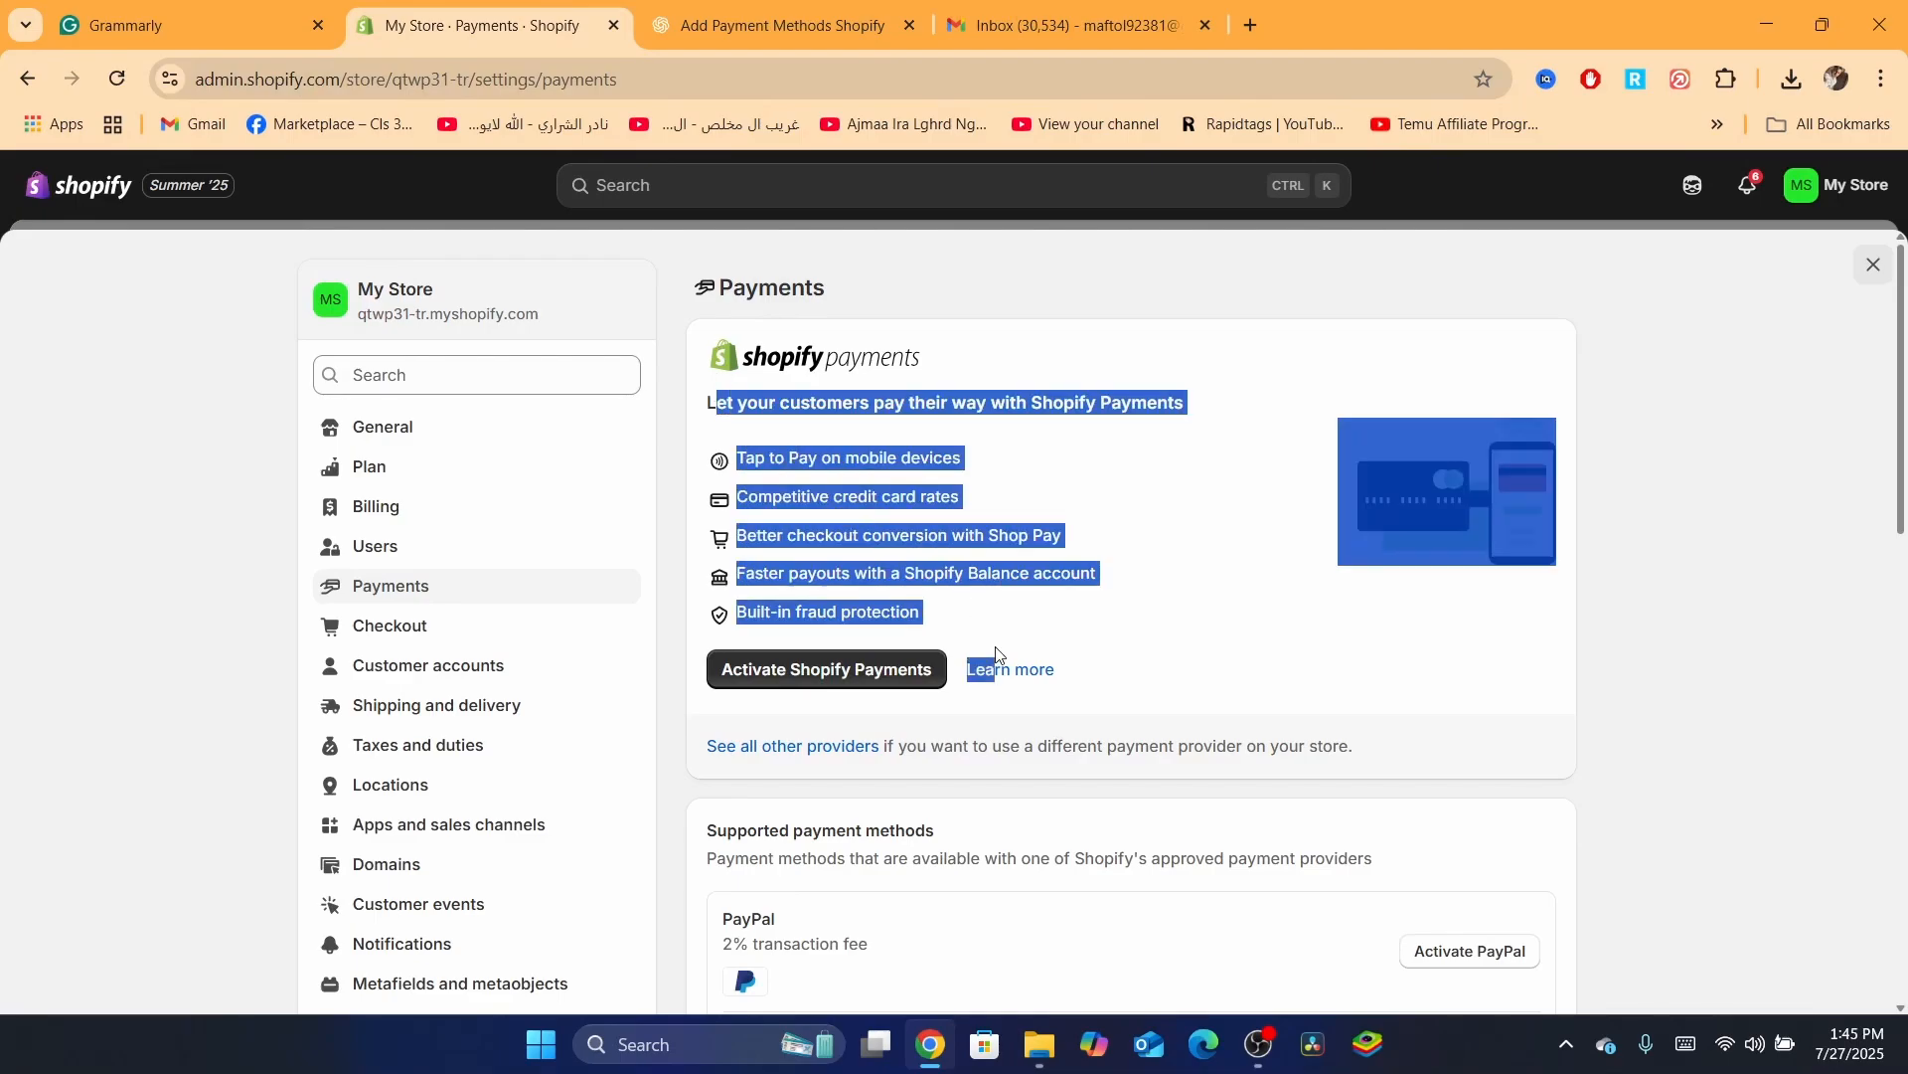
{"action": "left_click", "coordinate": [946, 601]}
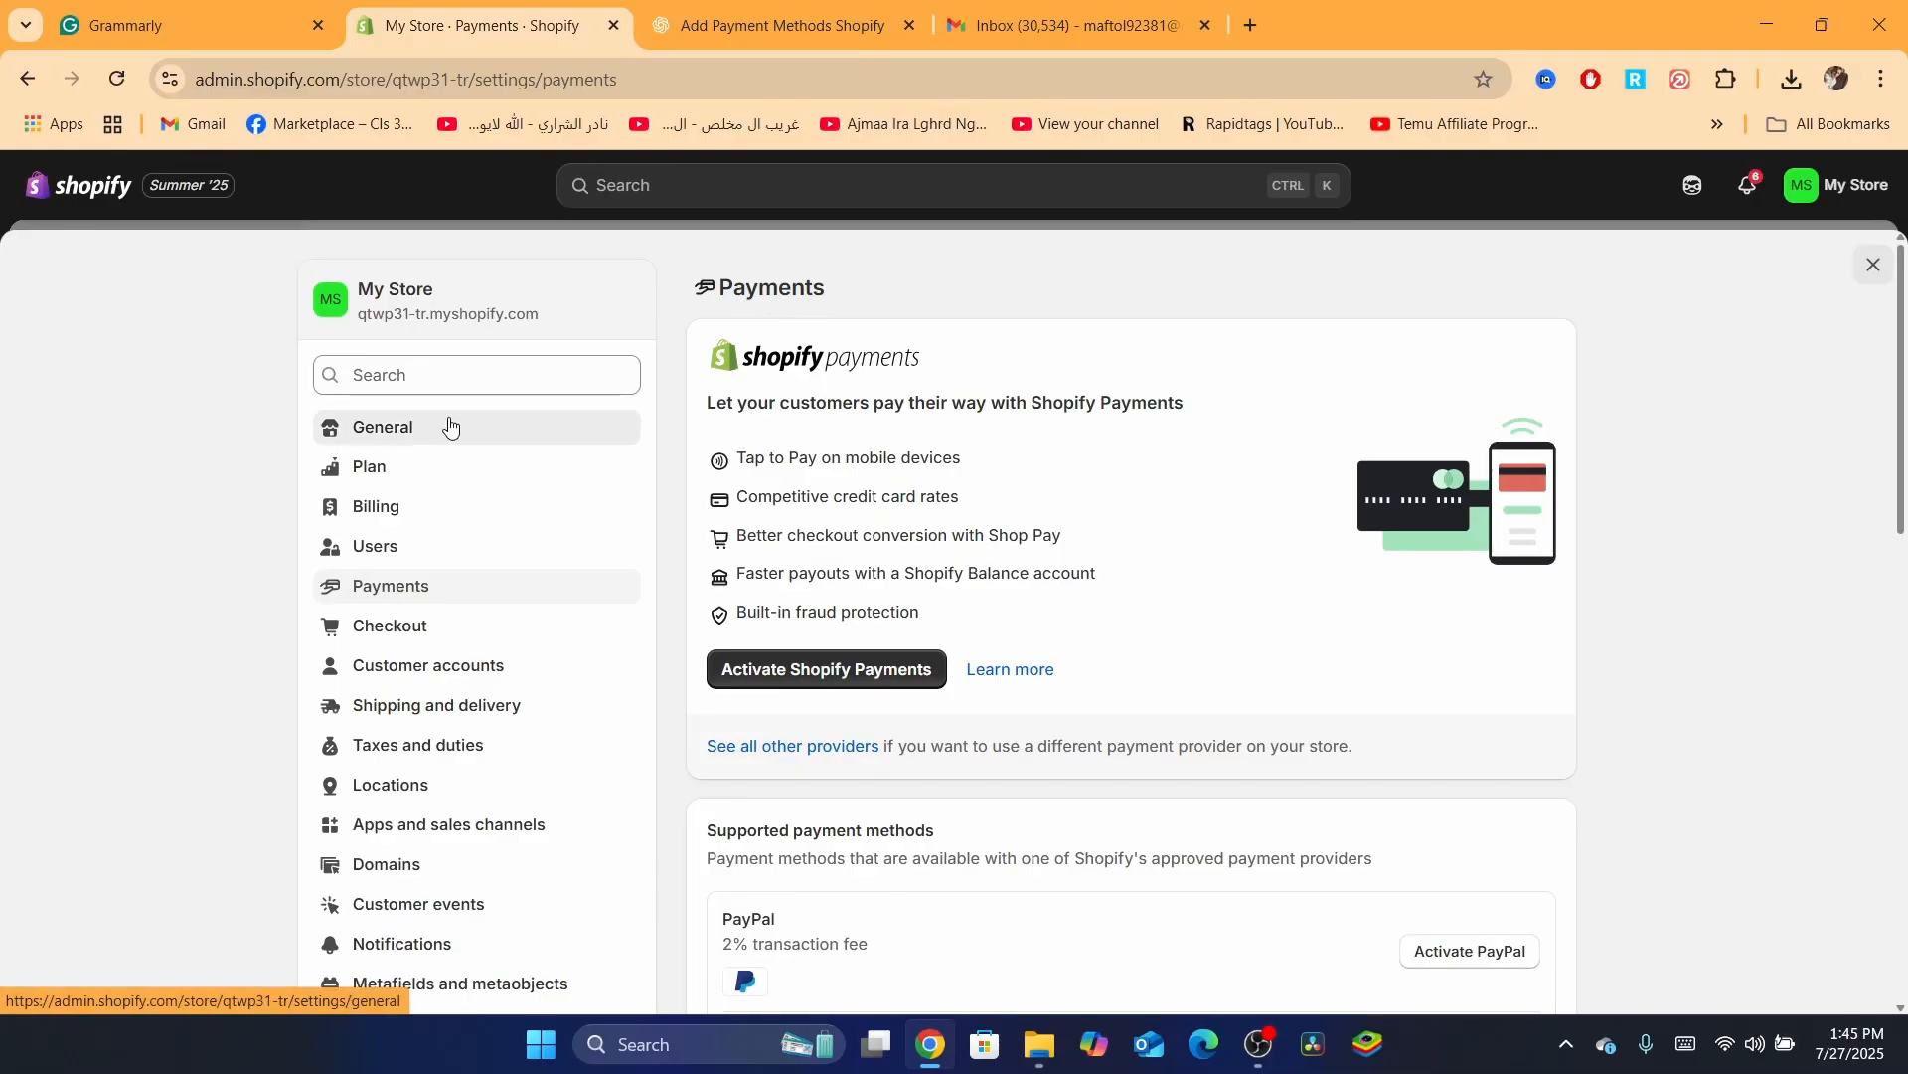
Switch to General and back to Payments, scrolling to the Payment providers section with its 2% fee note
{"action": "left_click", "coordinate": [470, 424]}
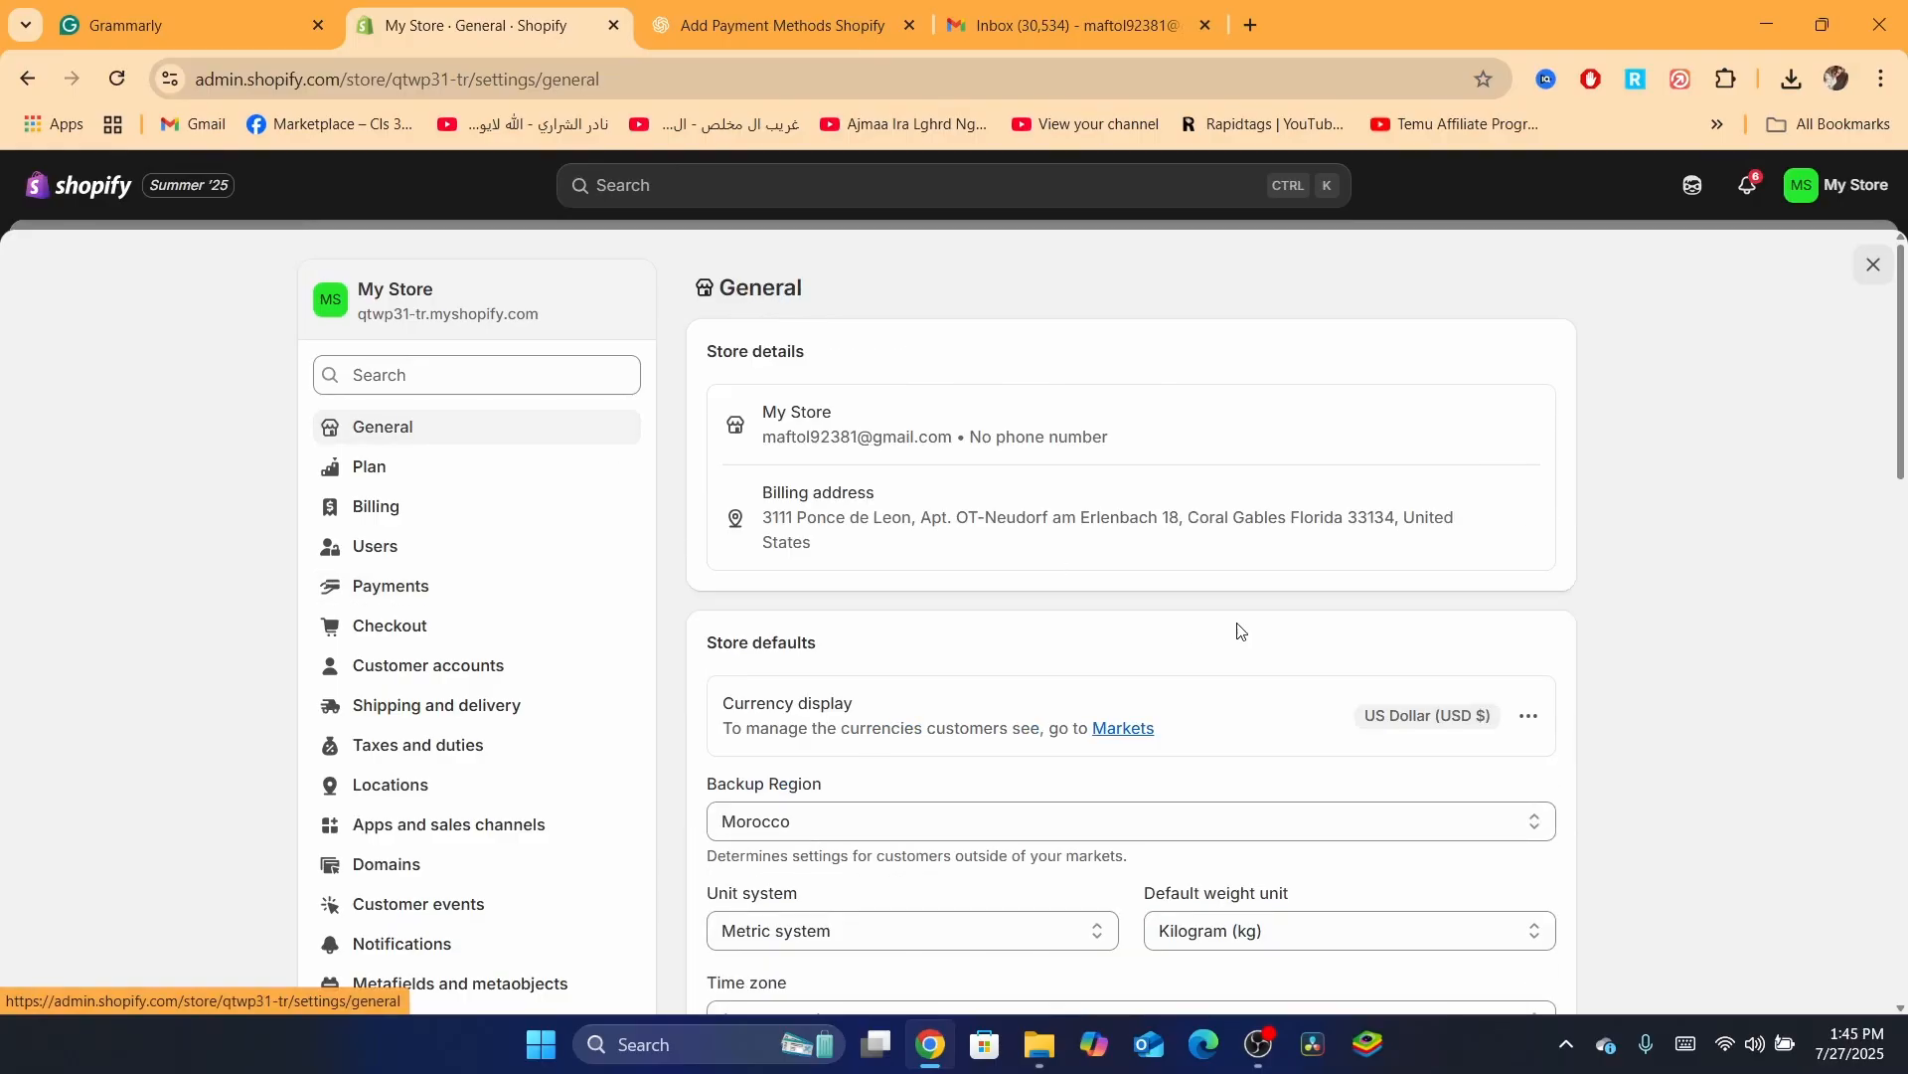
{"action": "left_click", "coordinate": [395, 586]}
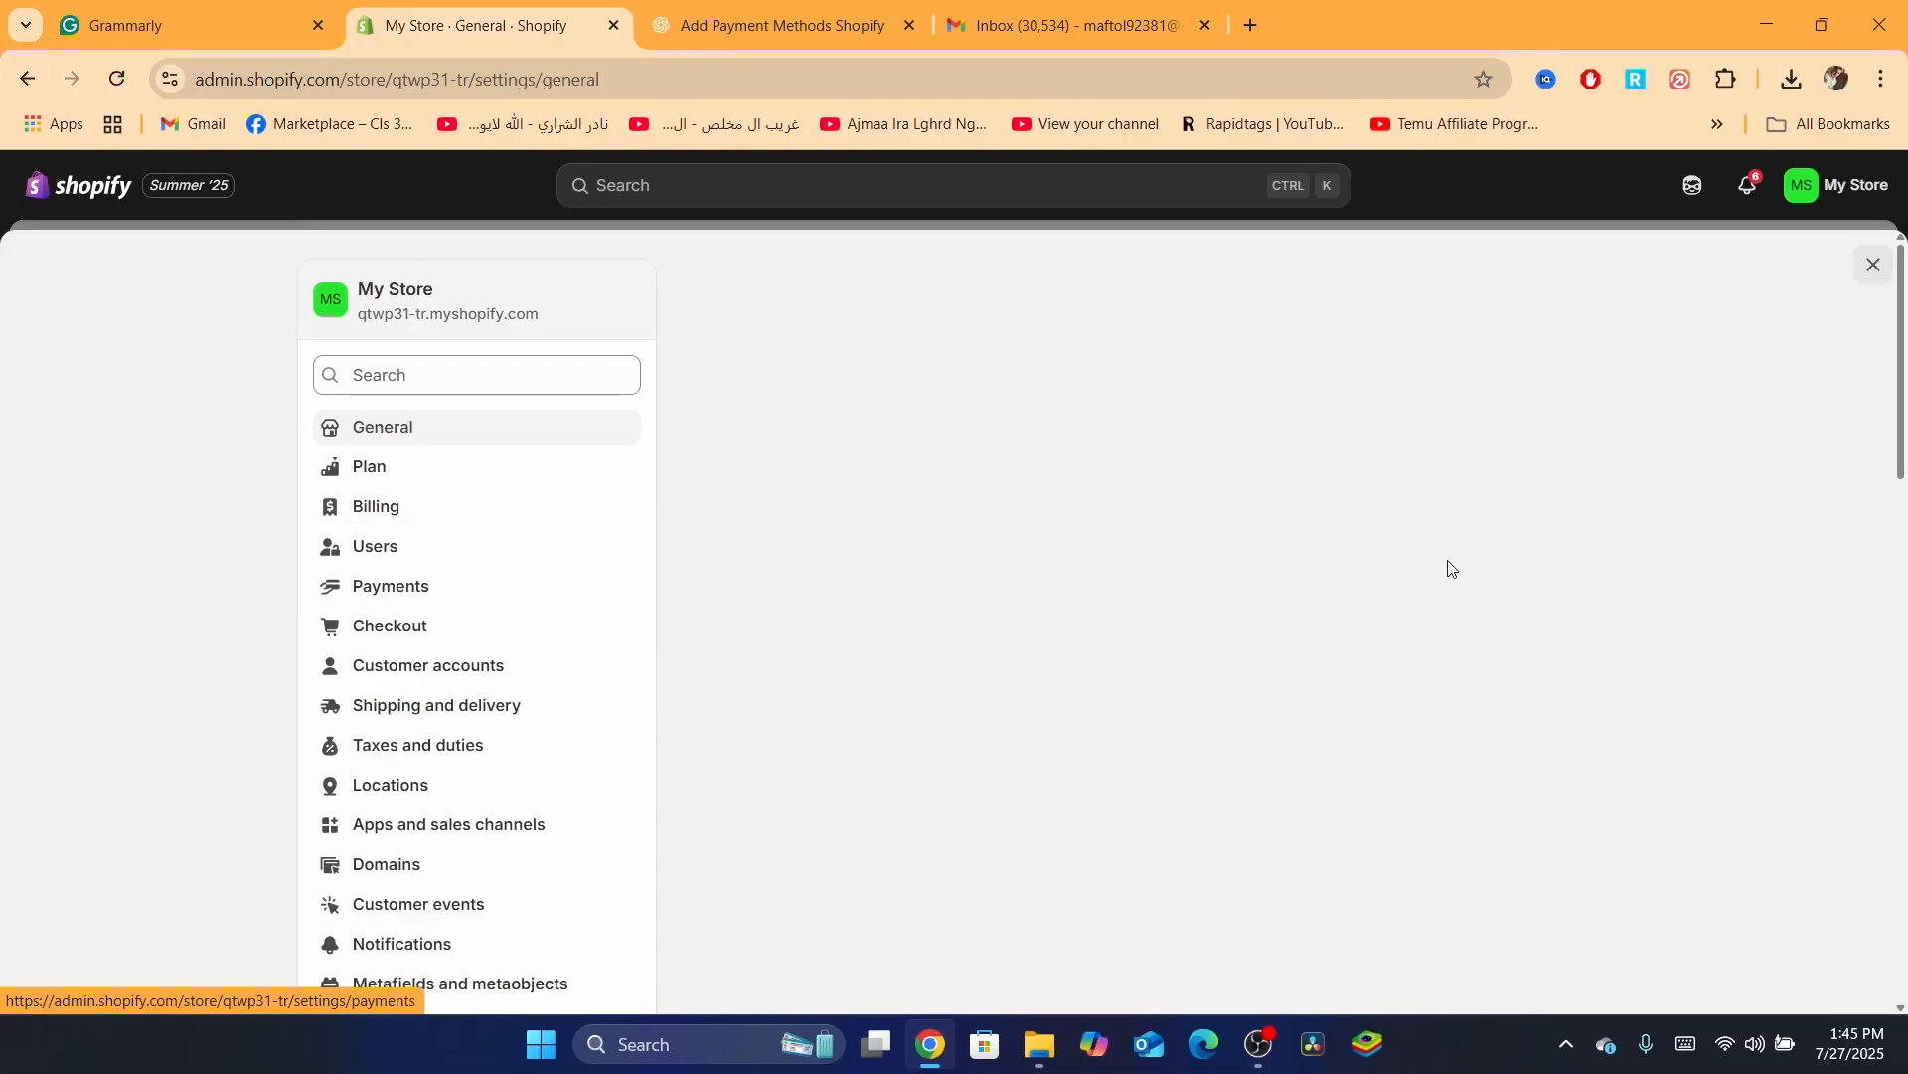
{"action": "scroll", "coordinate": [1899, 335], "scroll_direction": "down", "scroll_amount": 3}
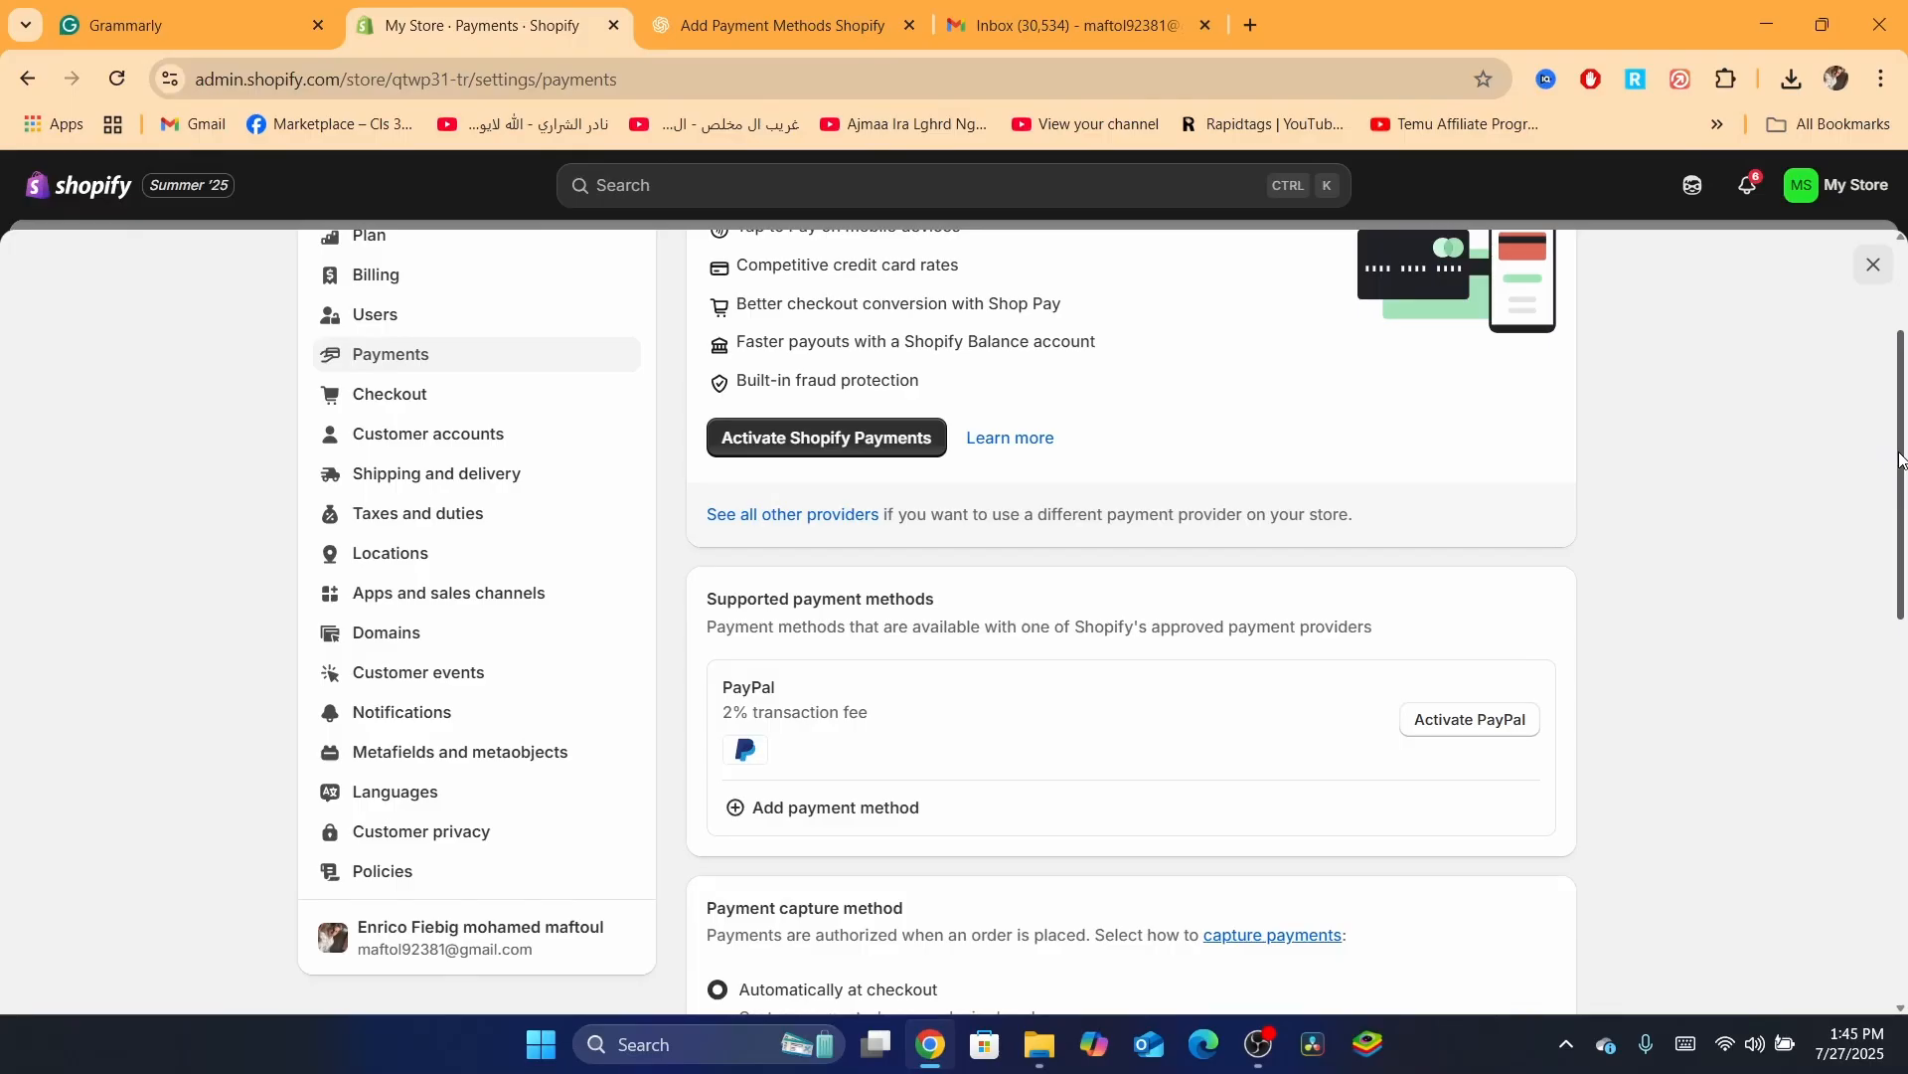
{"action": "scroll", "coordinate": [1900, 460], "scroll_direction": "up", "scroll_amount": 3}
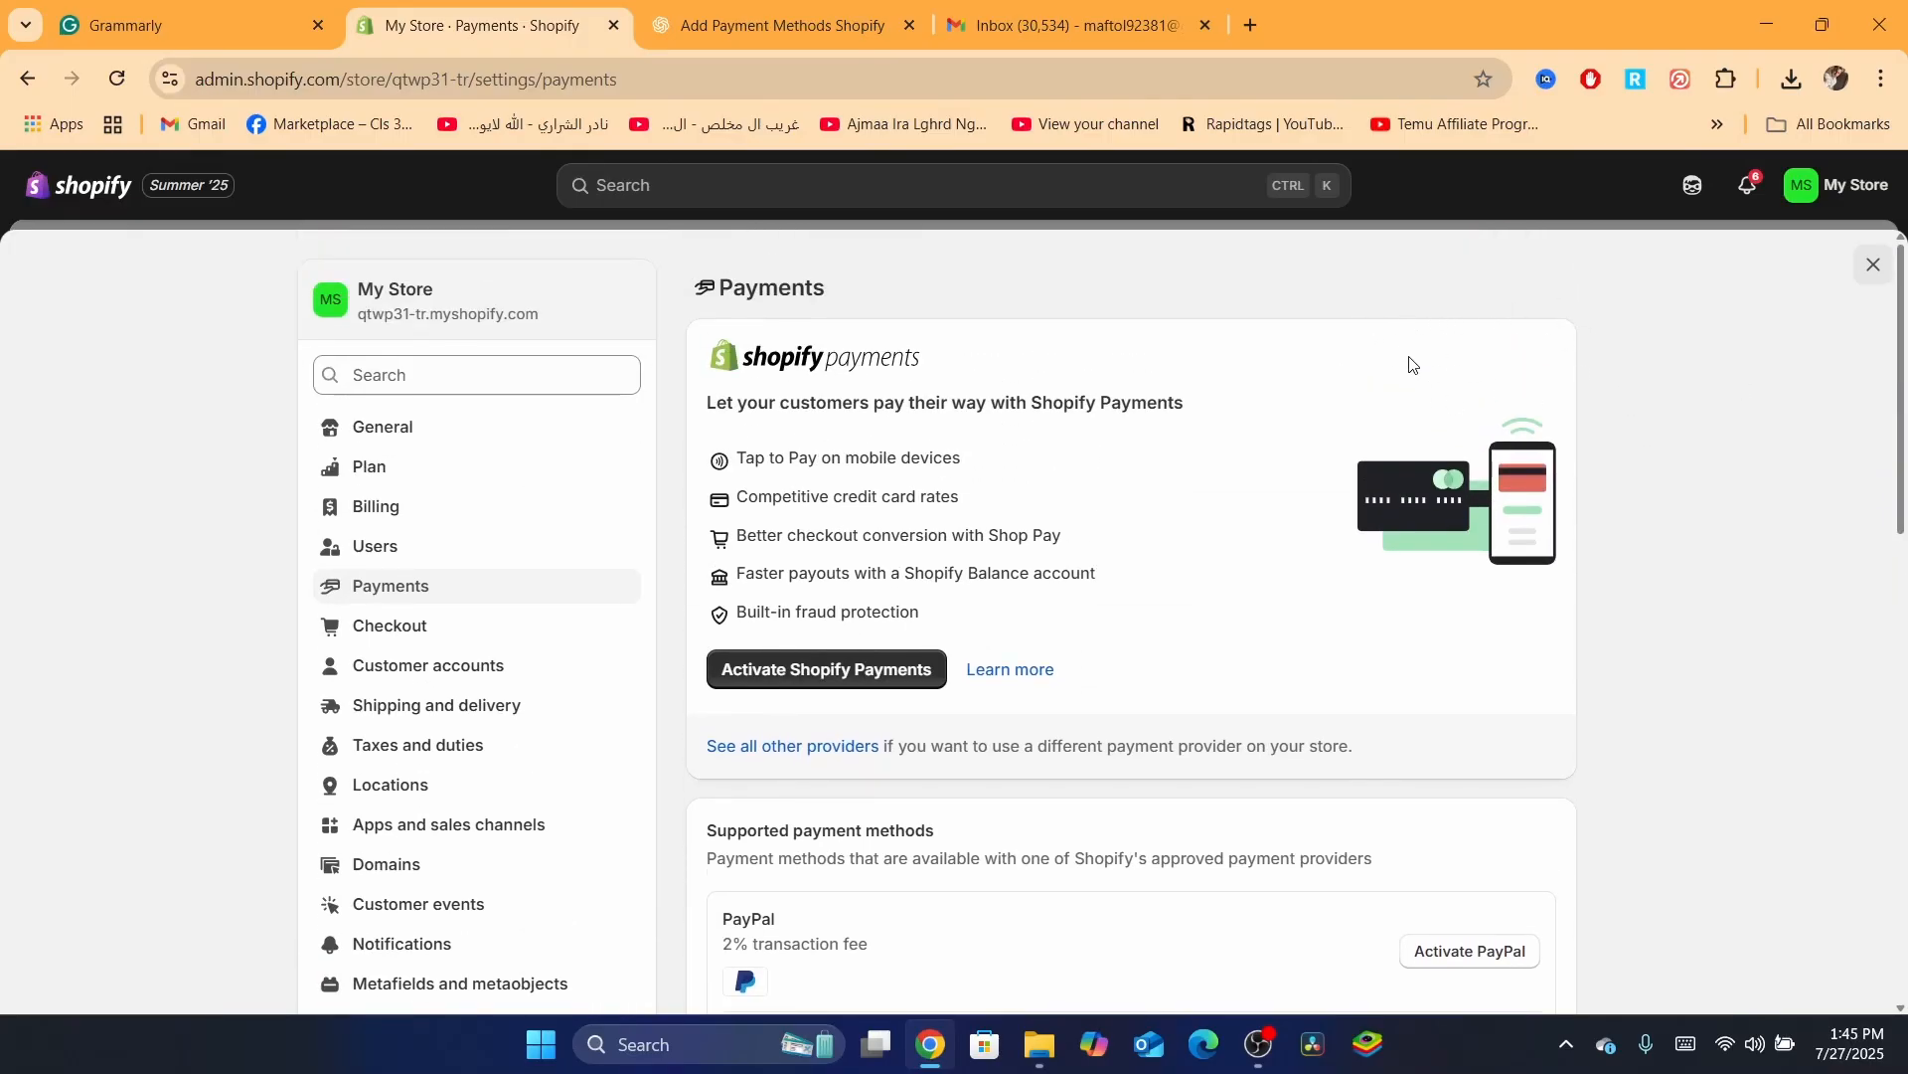
{"action": "left_click_drag", "start_coordinate": [1904, 385], "coordinate": [1903, 446]}
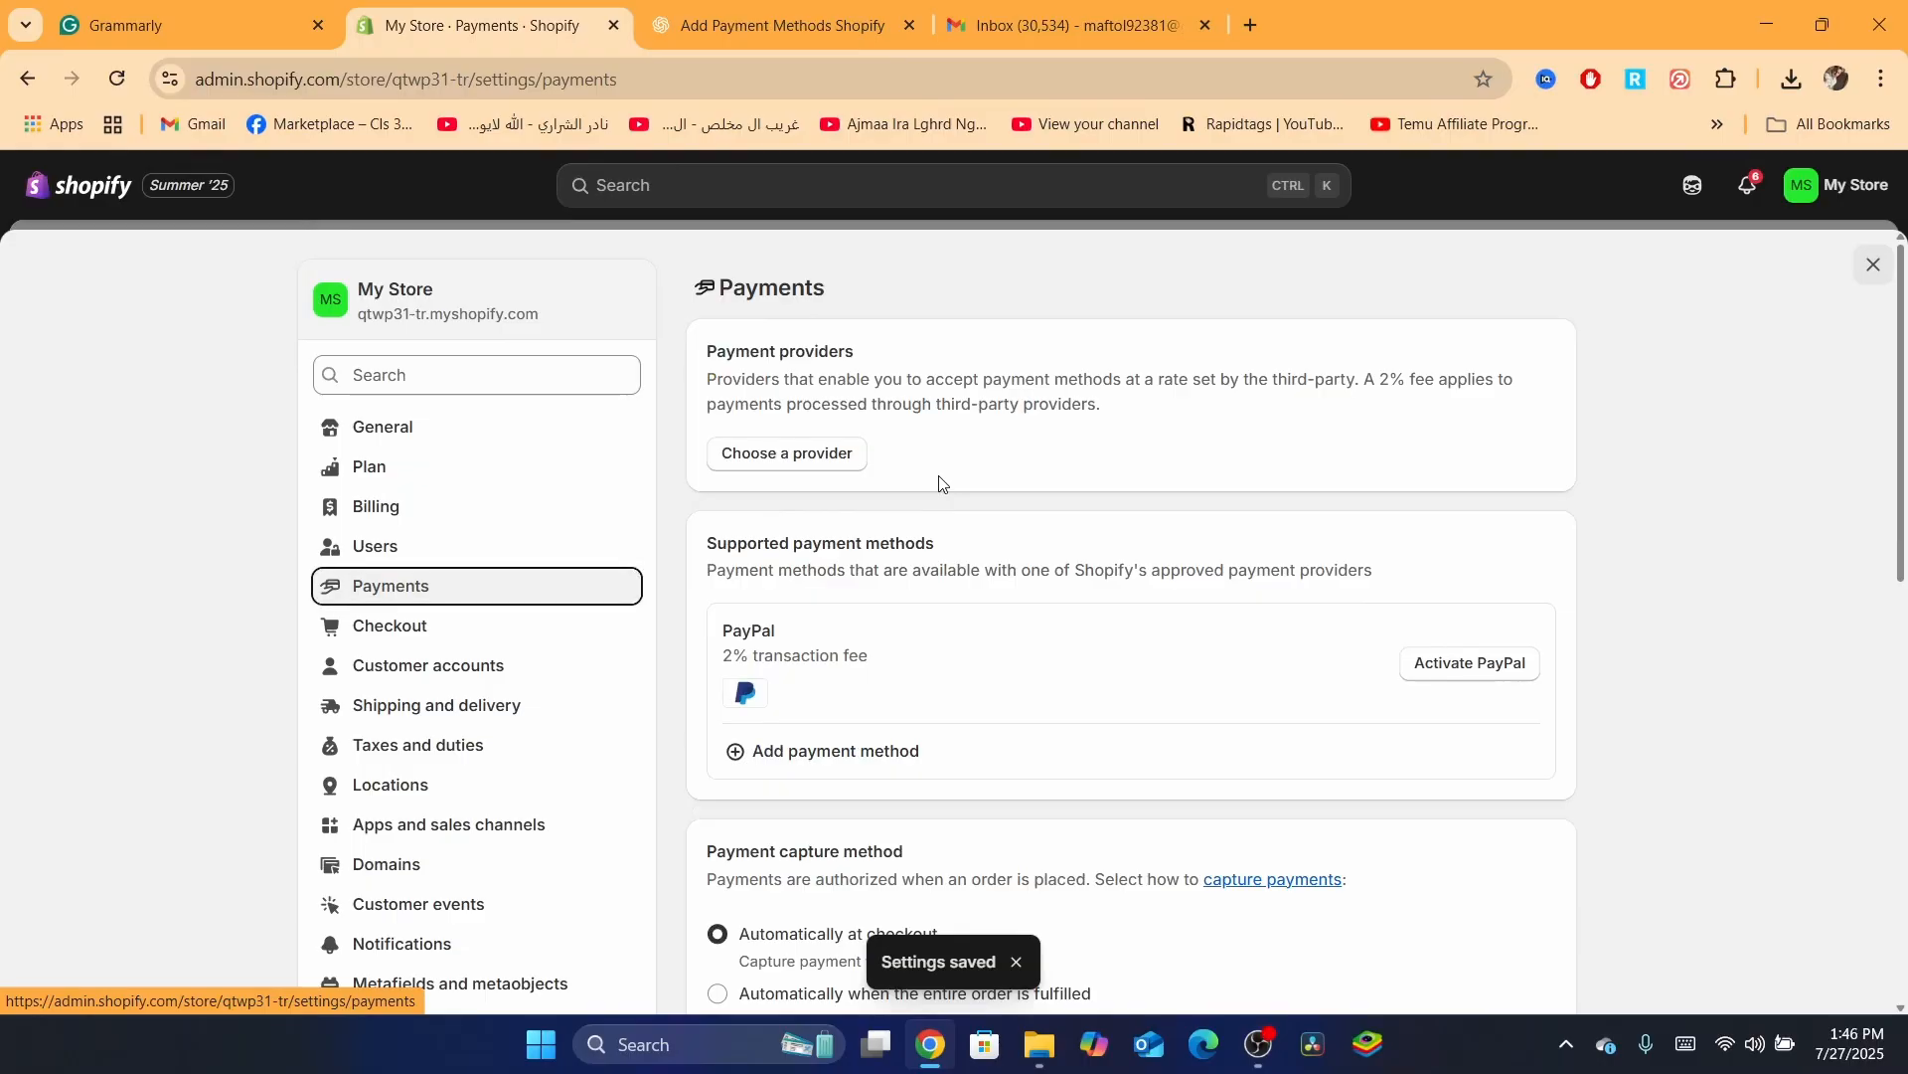
Highlight the Payment providers heading and parts of its description, clearing each selection
{"action": "left_click_drag", "start_coordinate": [695, 356], "coordinate": [864, 360]}
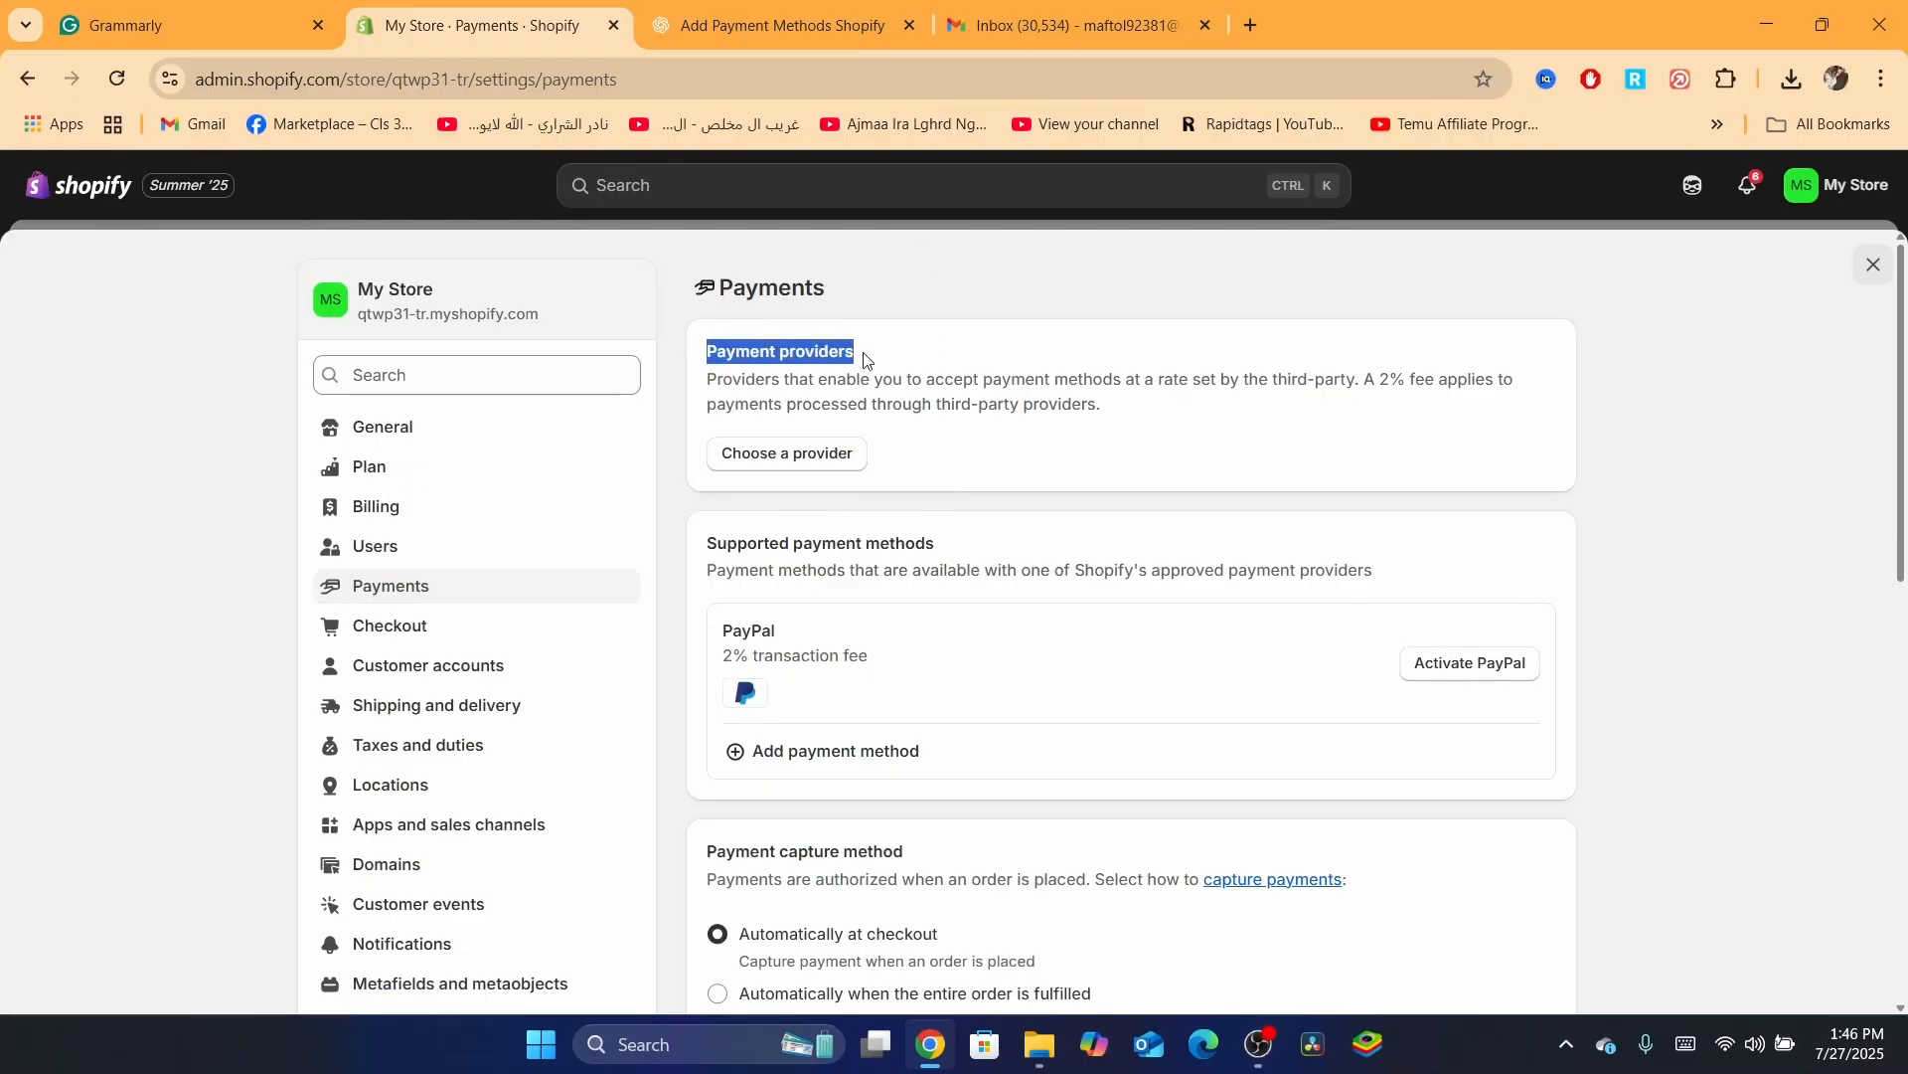
{"action": "double_click", "coordinate": [770, 385]}
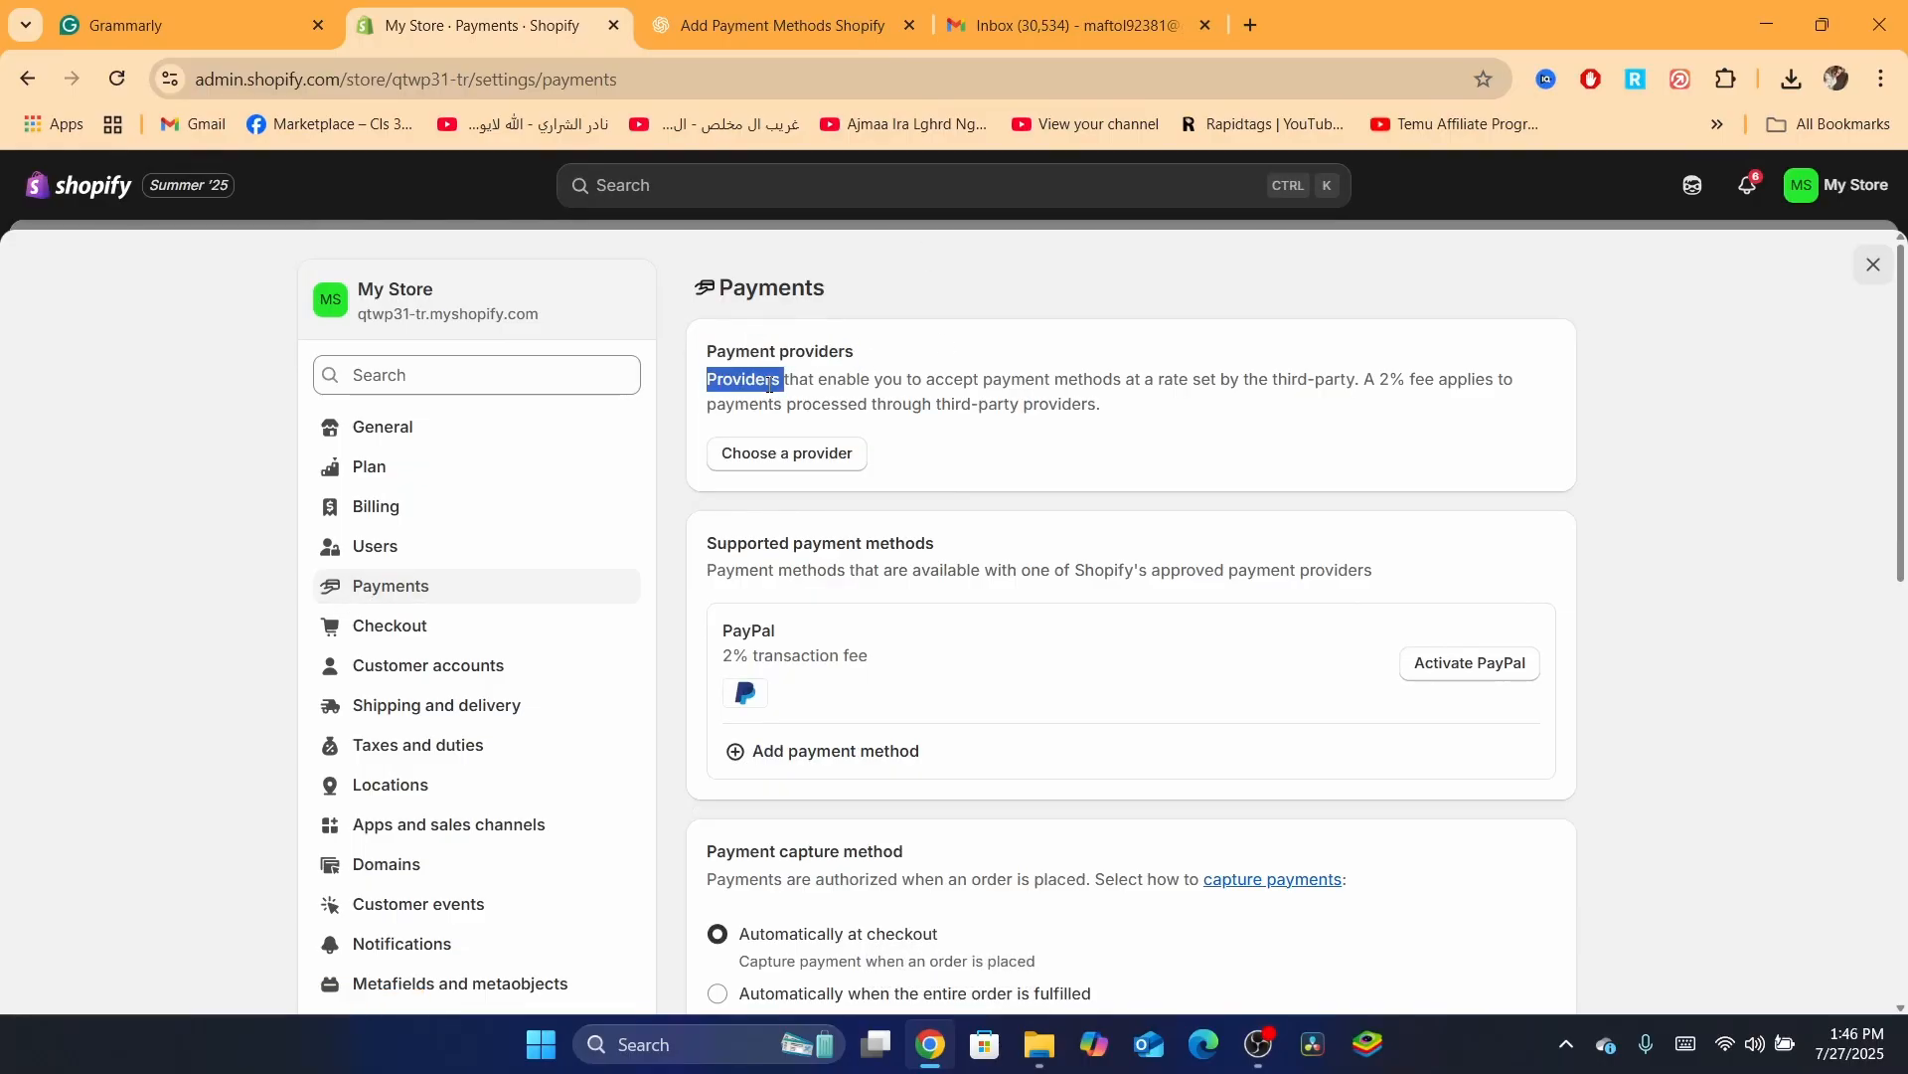
{"action": "left_click", "coordinate": [1067, 381]}
{"action": "left_click_drag", "start_coordinate": [1174, 385], "coordinate": [1278, 418]}
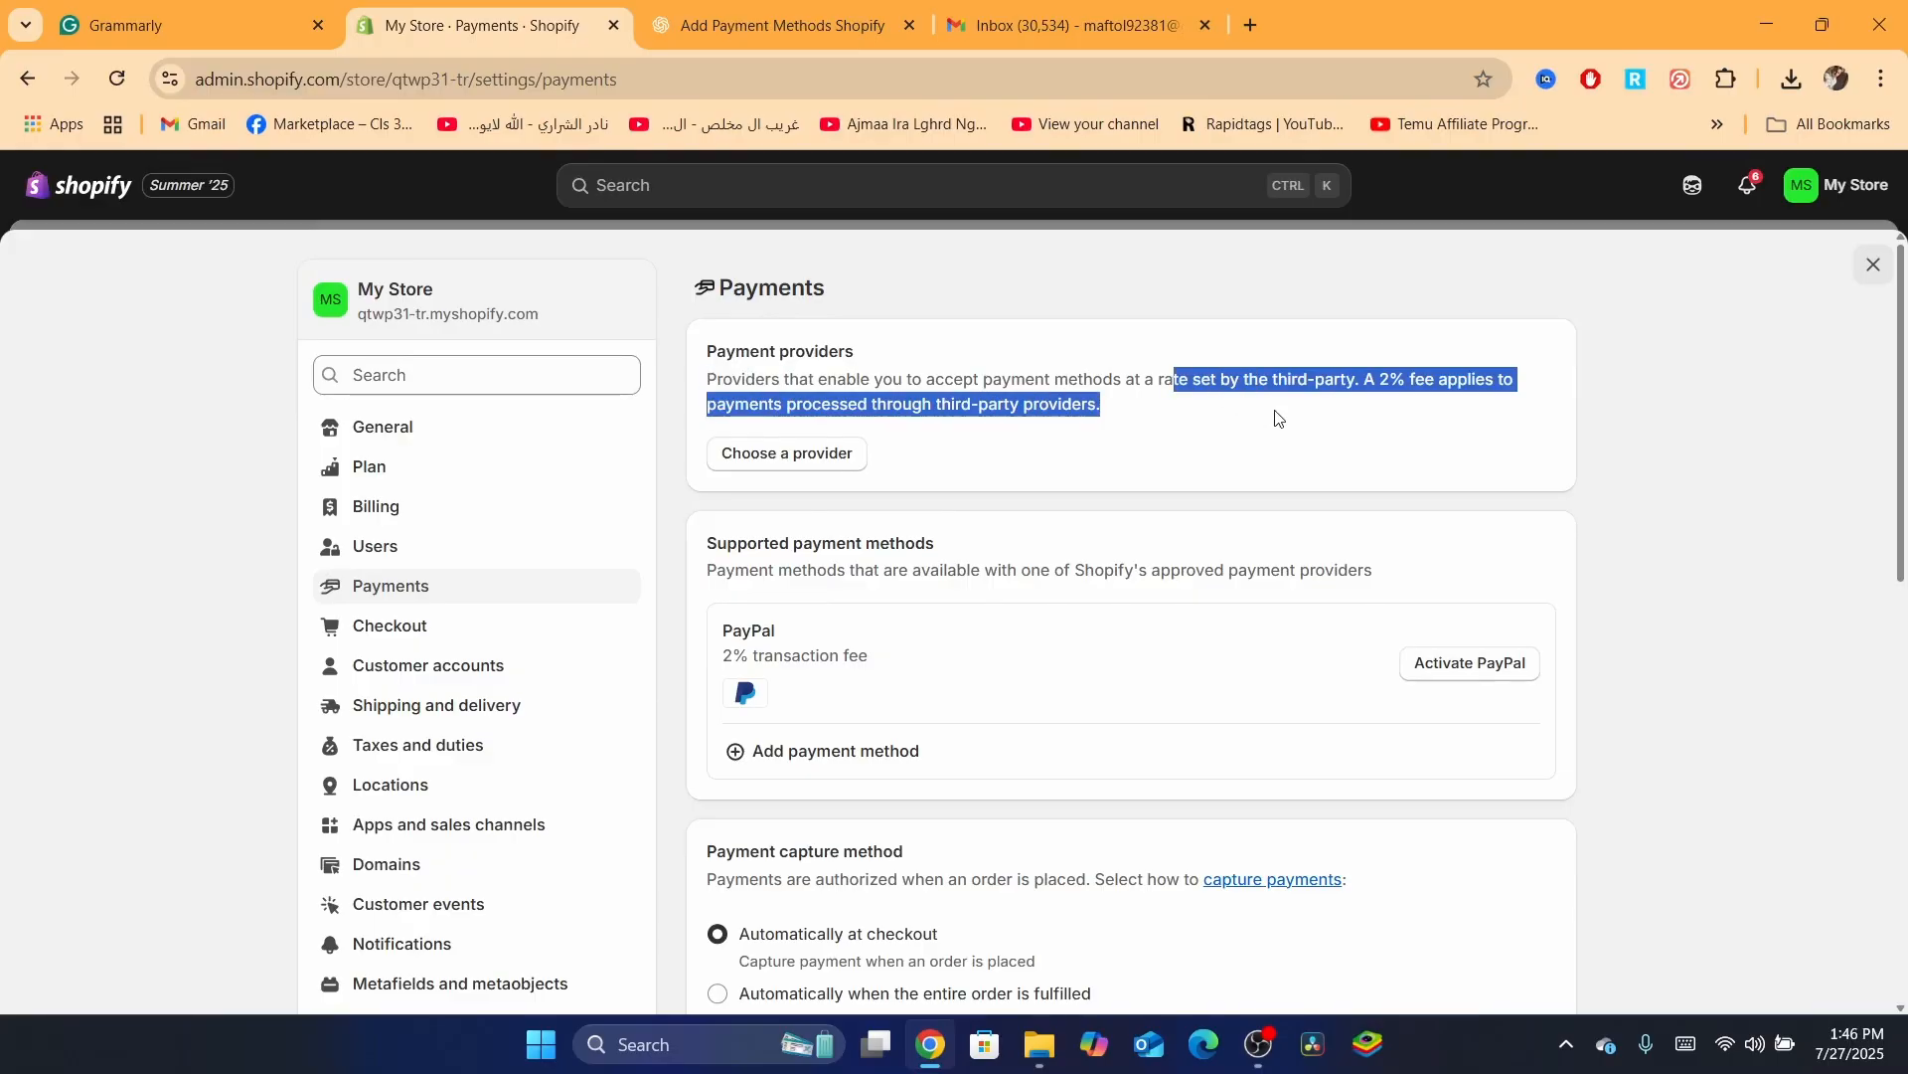
{"action": "left_click", "coordinate": [1357, 398]}
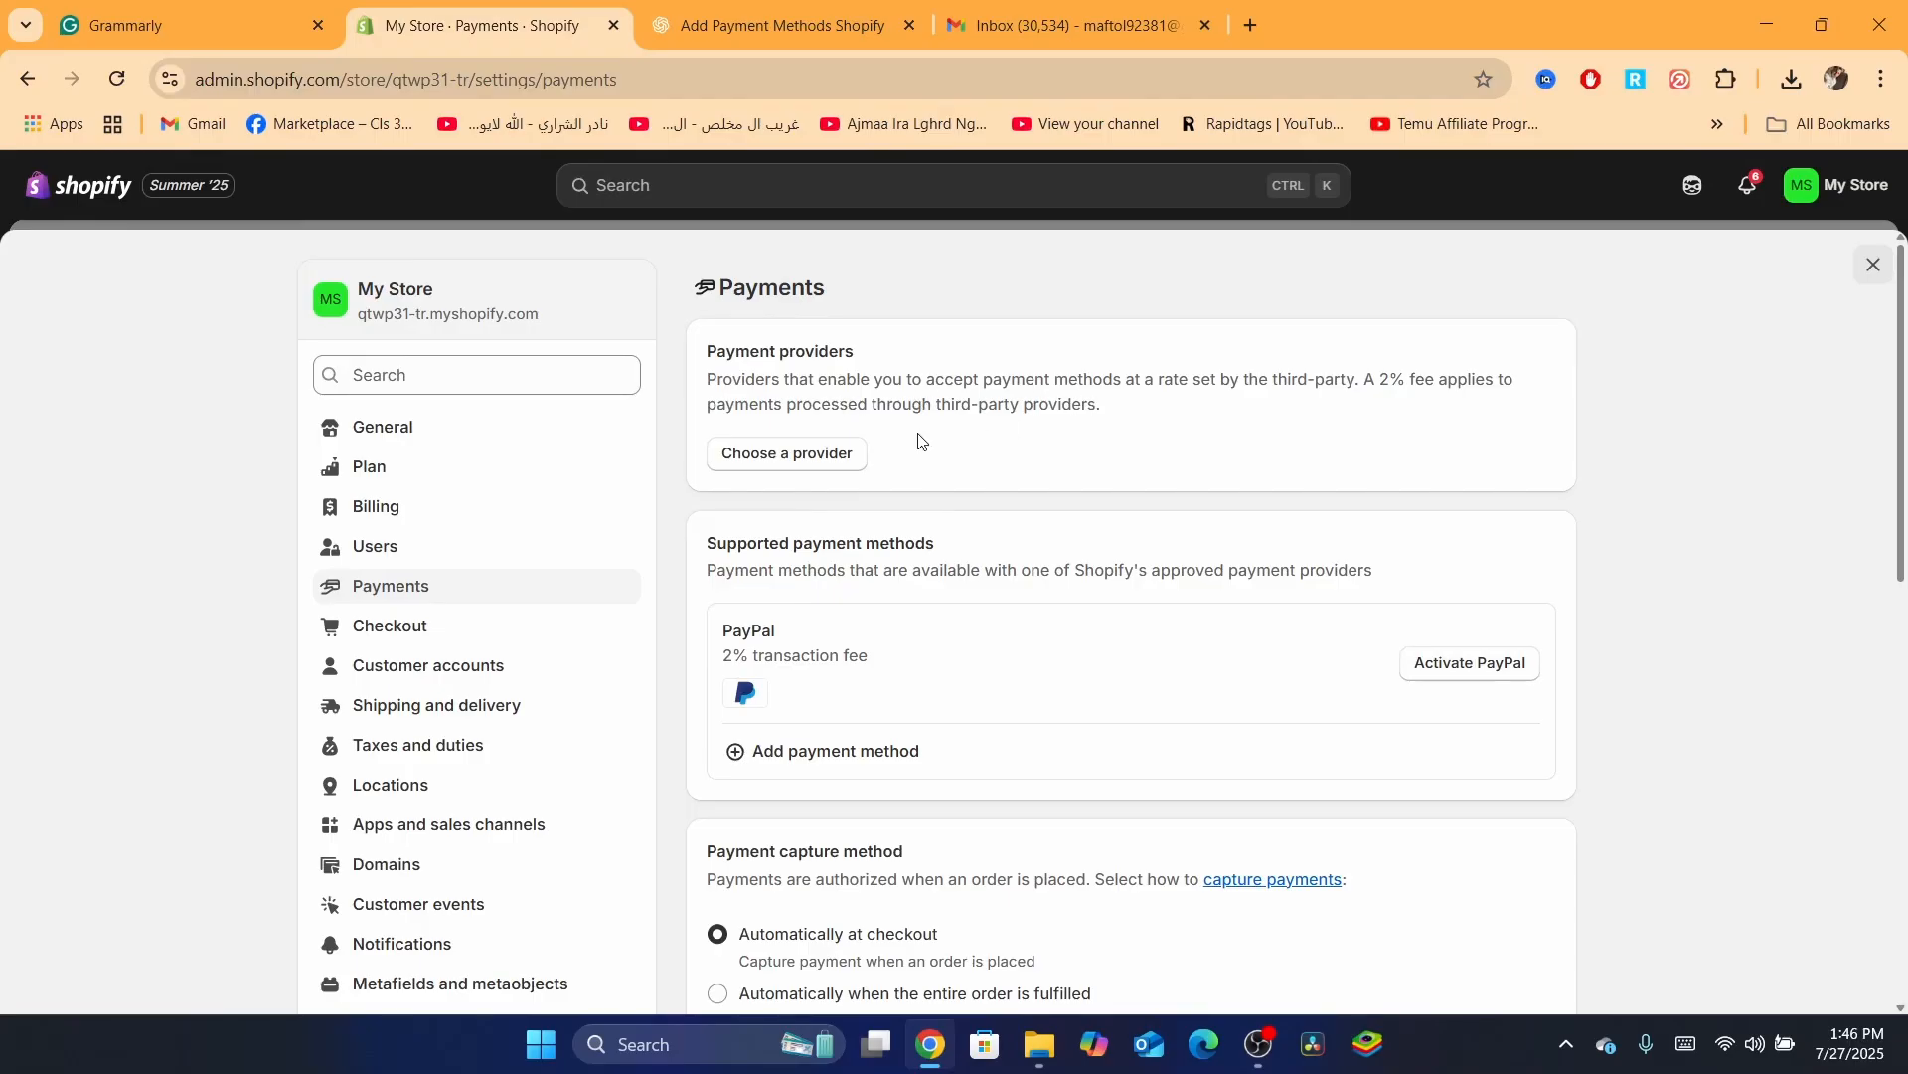
Open the third-party provider list and filter it by 'str' to find Stripe
{"action": "left_click", "coordinate": [780, 467]}
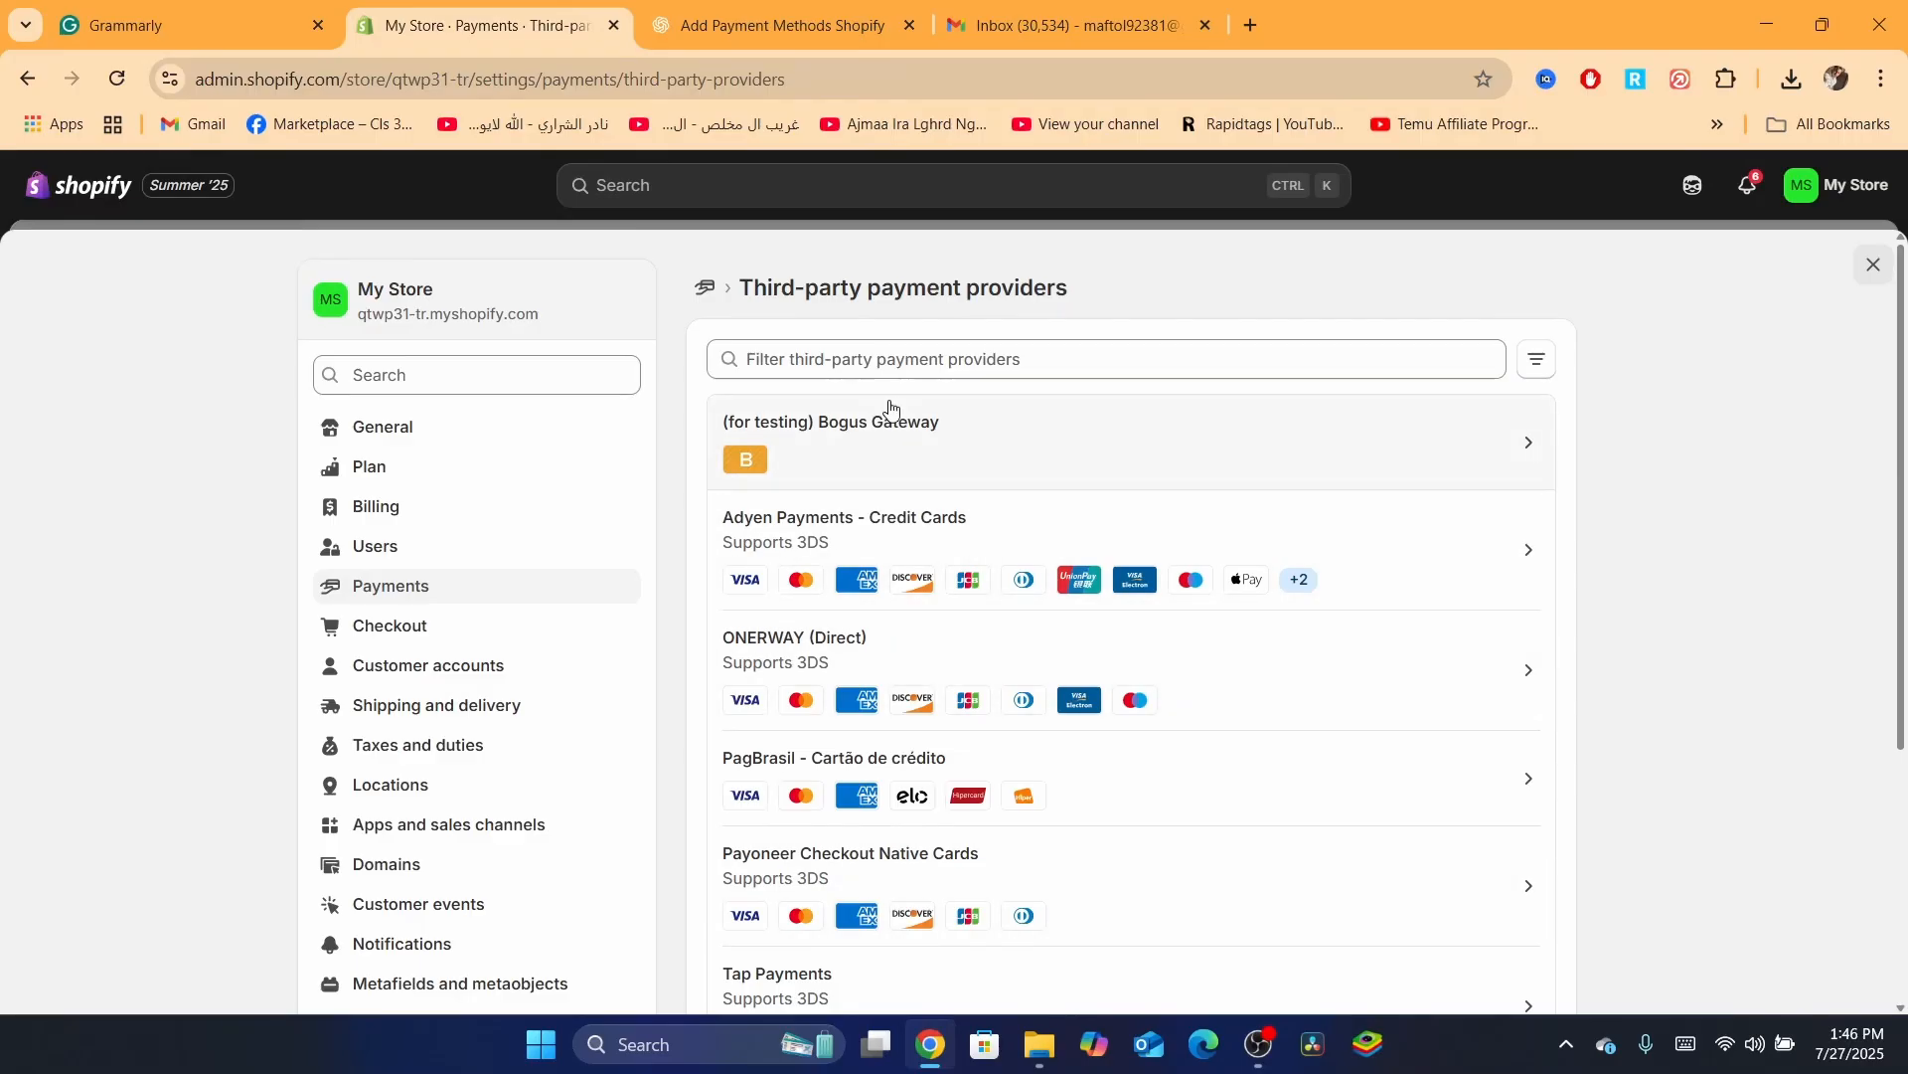
{"action": "left_click", "coordinate": [853, 356]}
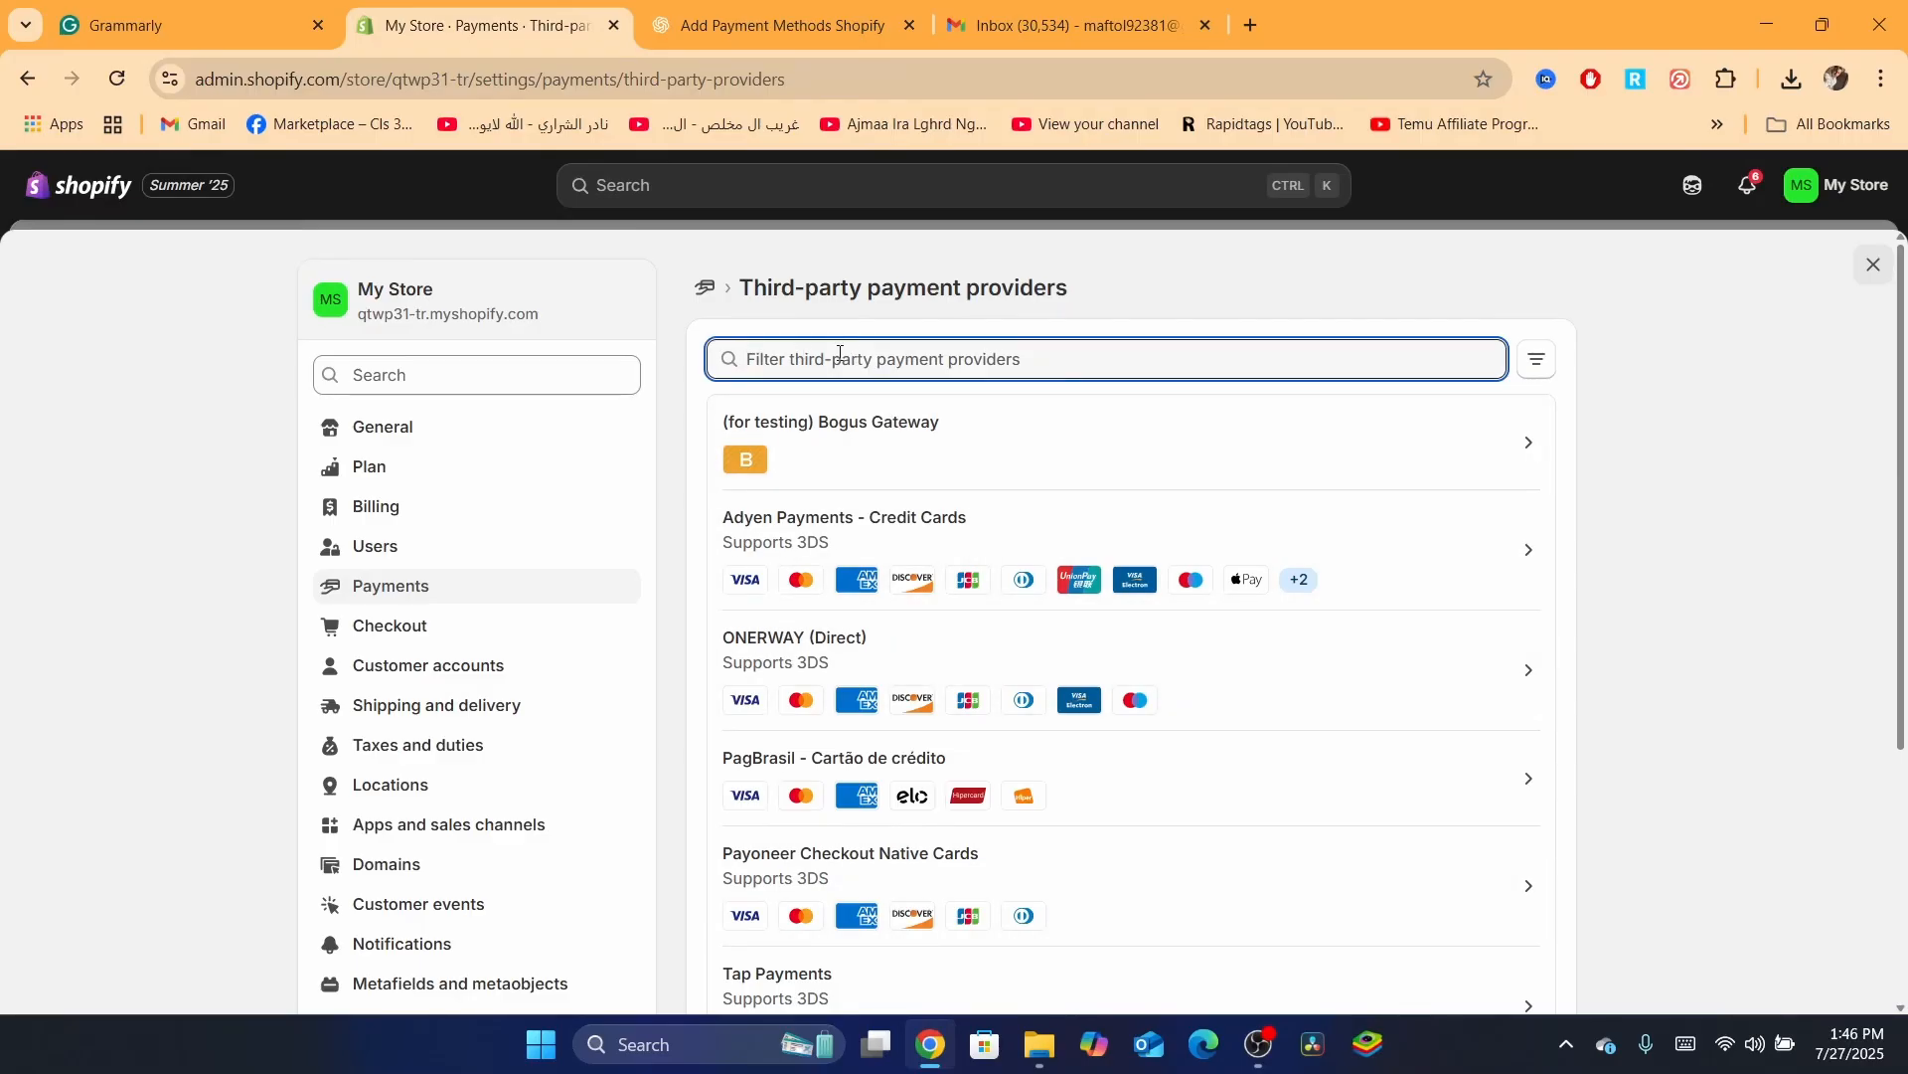
{"action": "type", "text": "stri"}
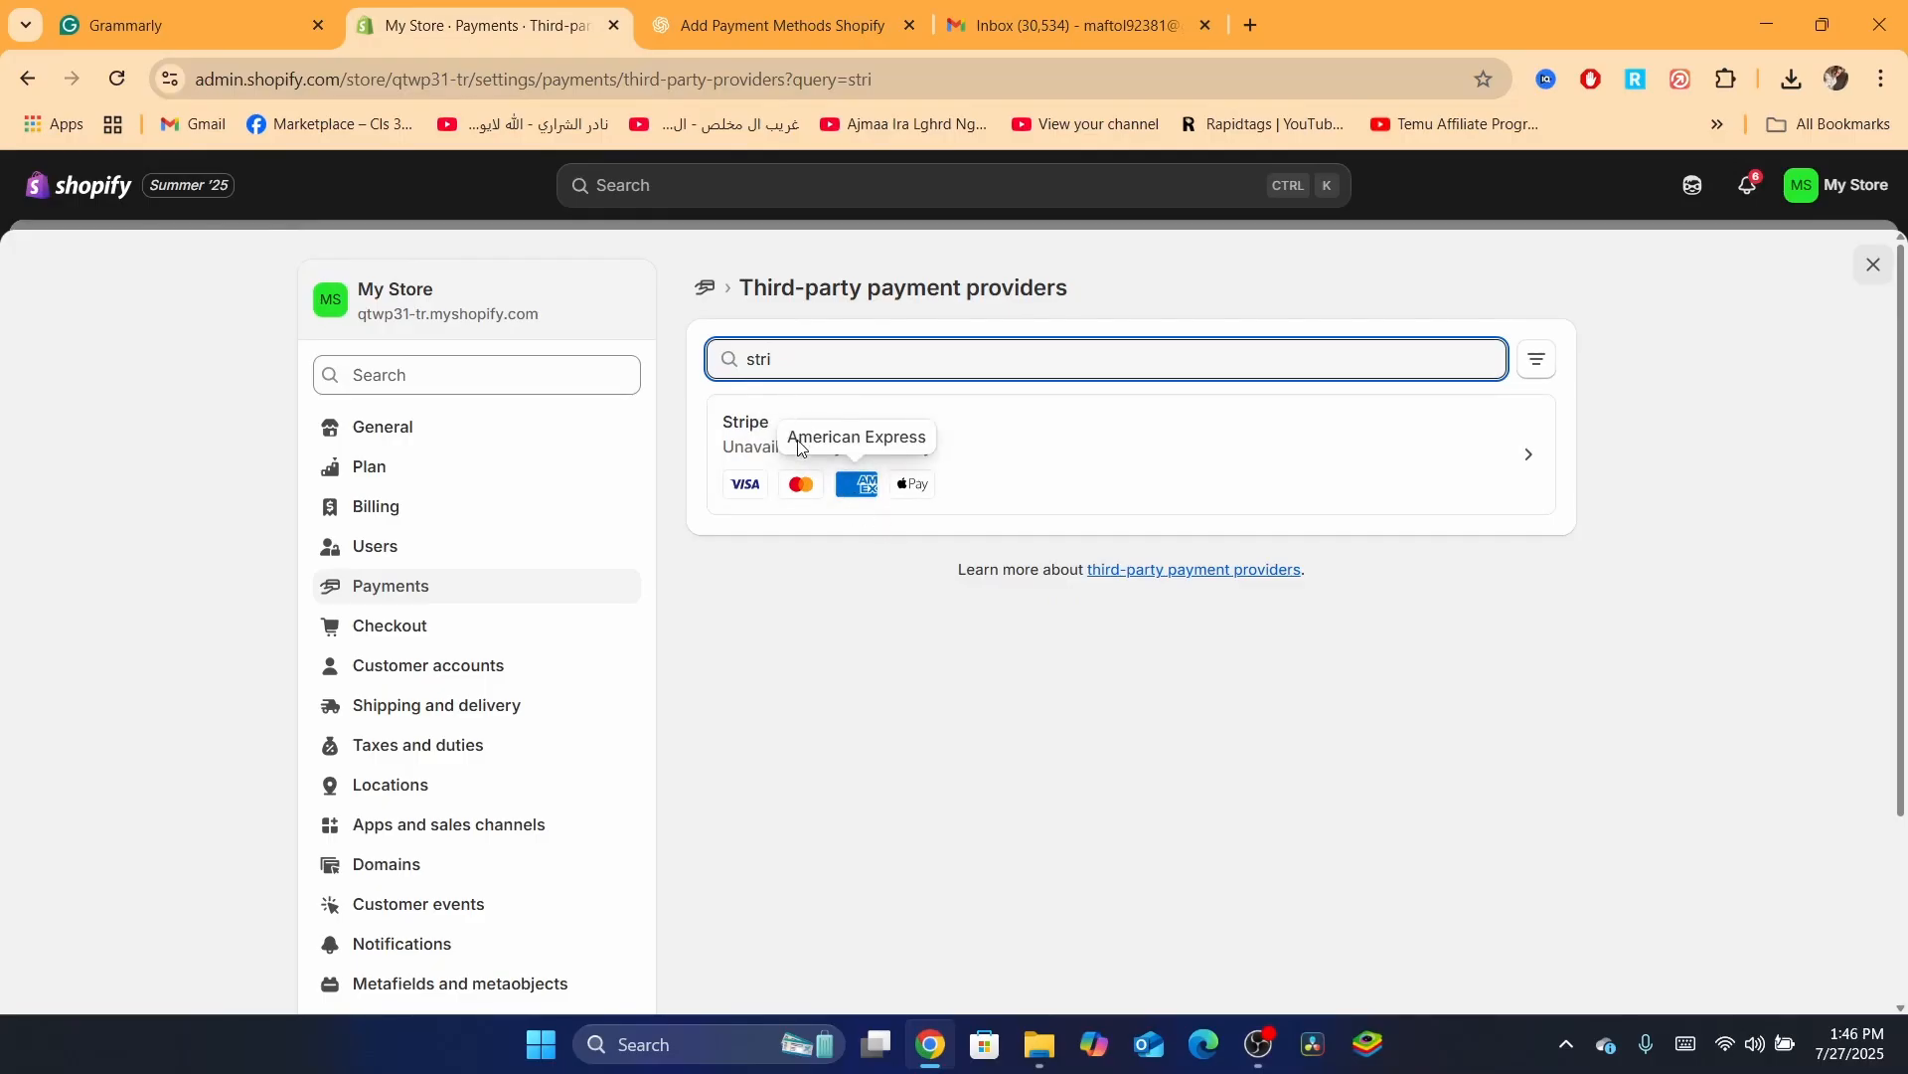
Return to Payments settings and highlight the providers description and supported payment methods details
{"action": "left_click", "coordinate": [705, 287]}
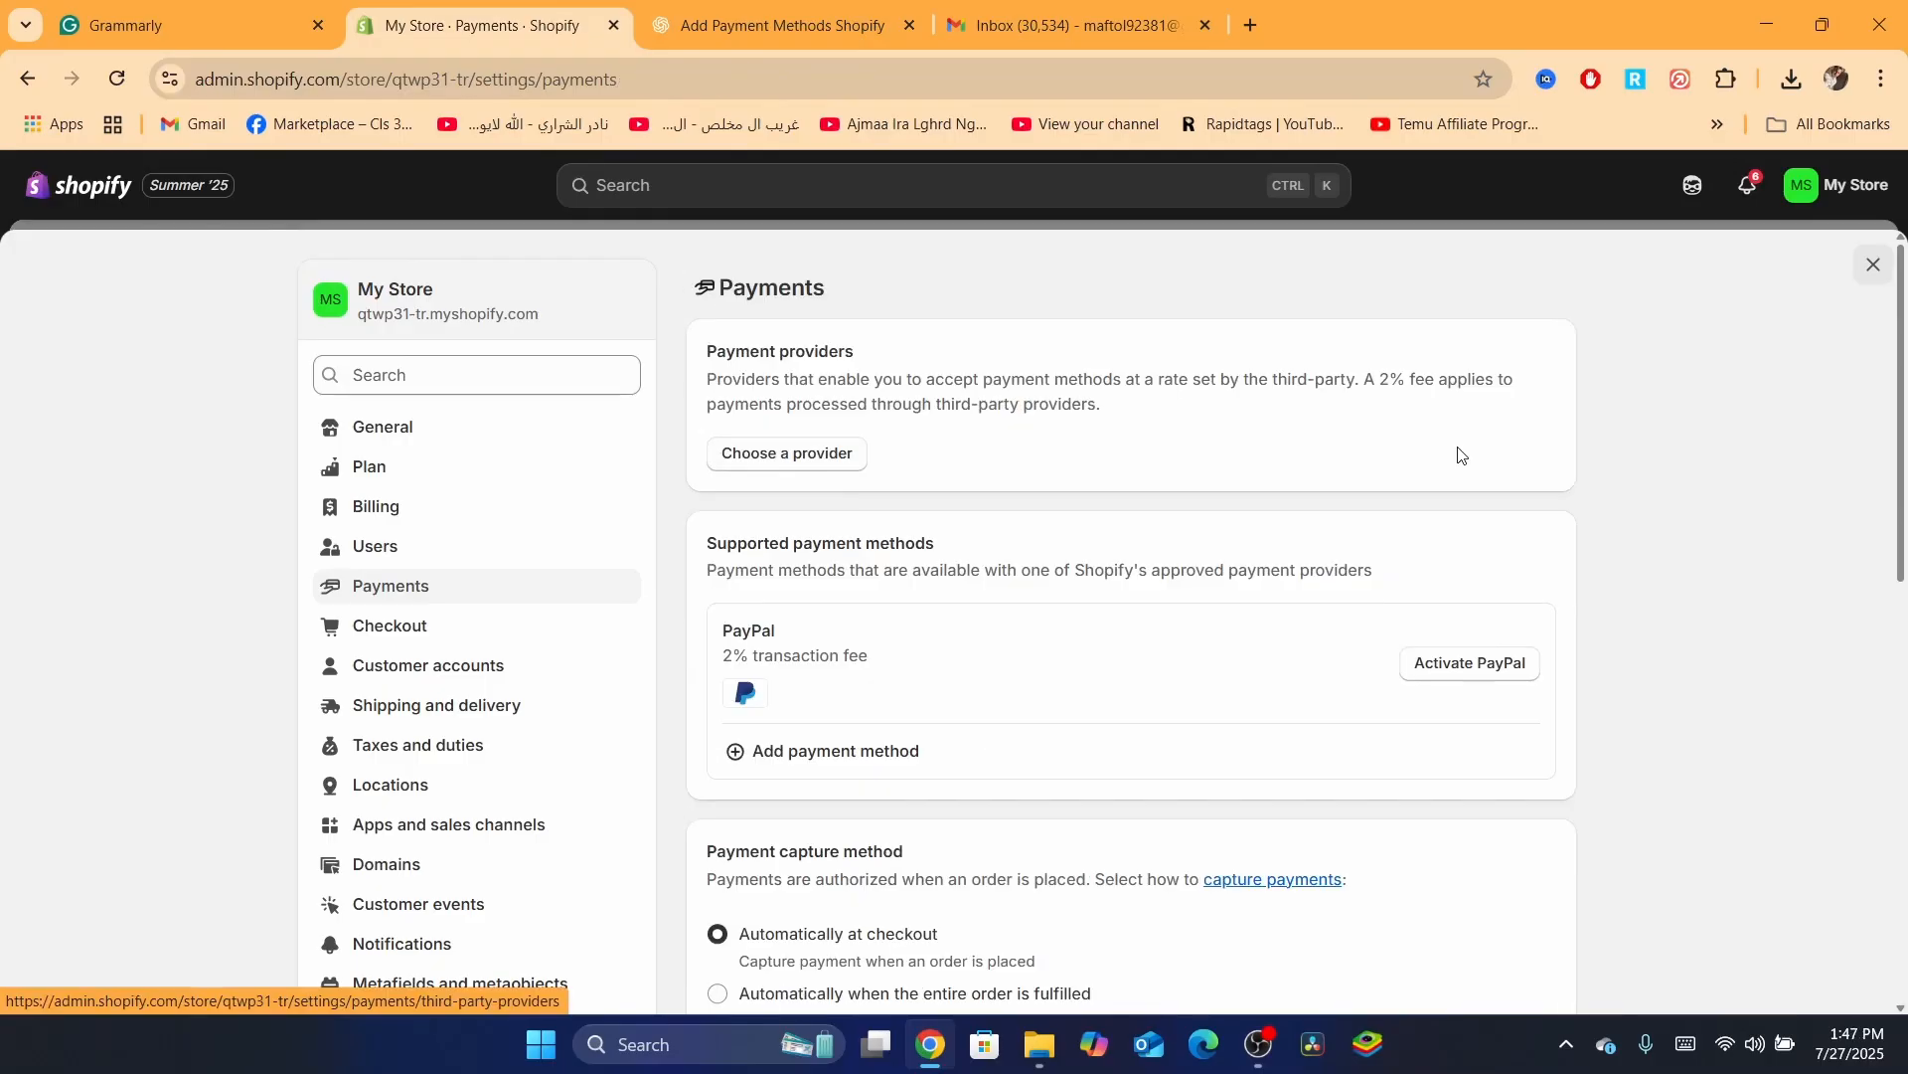
{"action": "mouse_move", "coordinate": [1903, 412]}
{"action": "left_mouse_down"}
{"action": "mouse_move", "coordinate": [1903, 448]}
{"action": "mouse_move", "coordinate": [1907, 399]}
{"action": "left_mouse_up"}
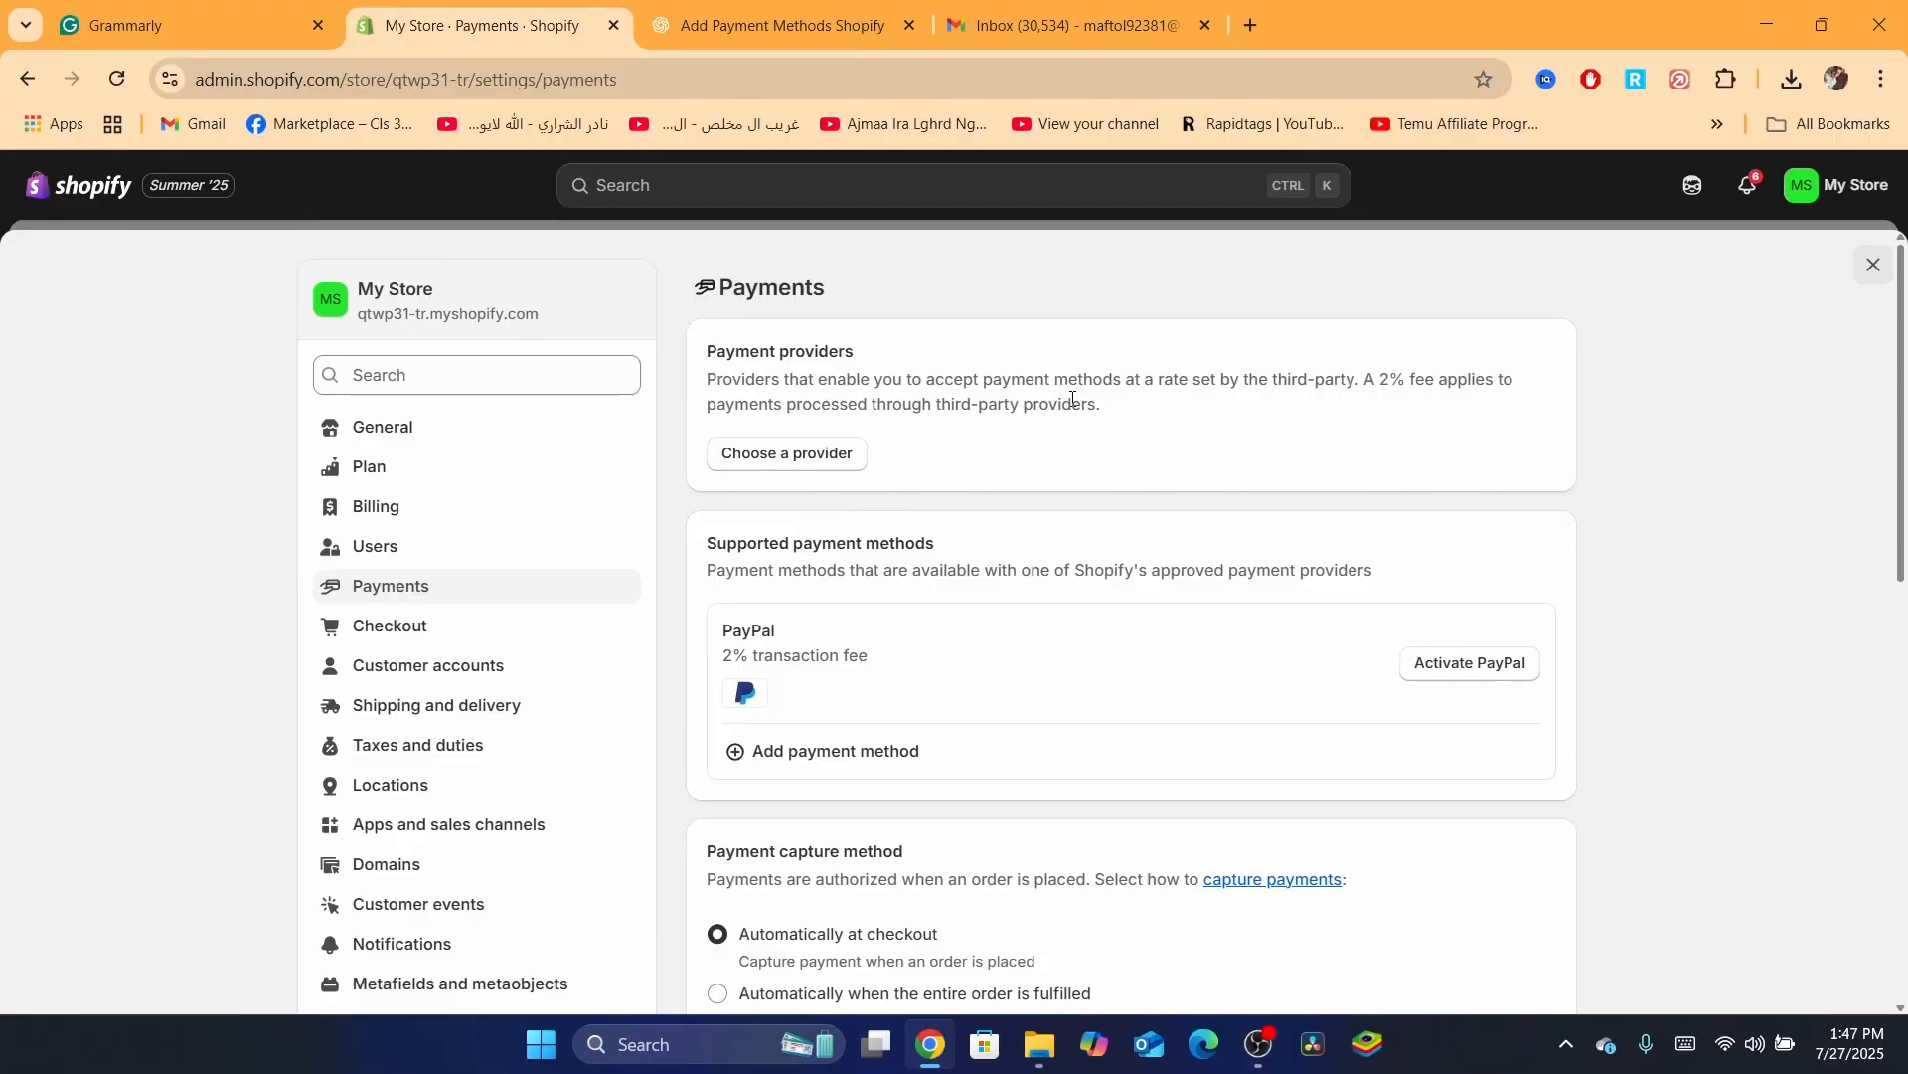
{"action": "triple_click", "coordinate": [834, 402]}
{"action": "left_click", "coordinate": [1278, 378]}
{"action": "scroll", "coordinate": [901, 498], "scroll_direction": "down", "scroll_amount": 1}
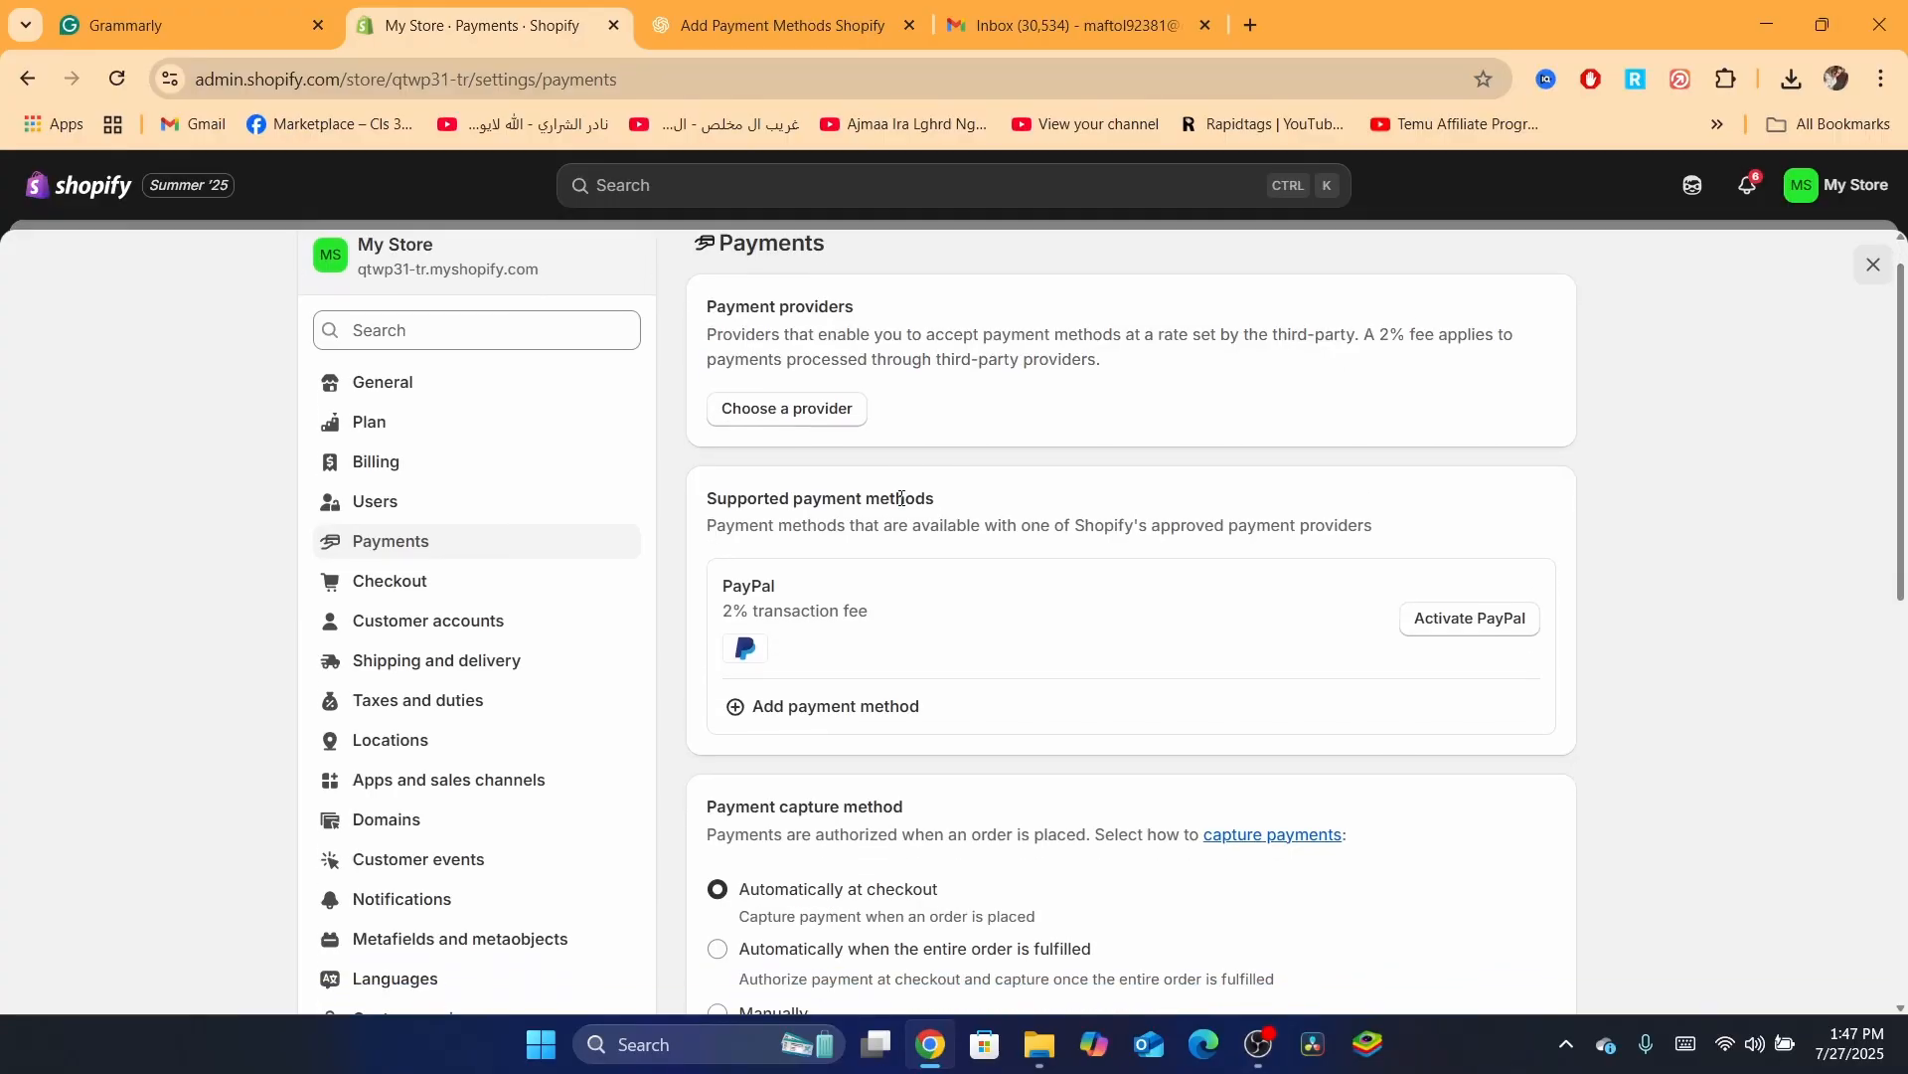
{"action": "left_click_drag", "start_coordinate": [688, 557], "coordinate": [883, 638]}
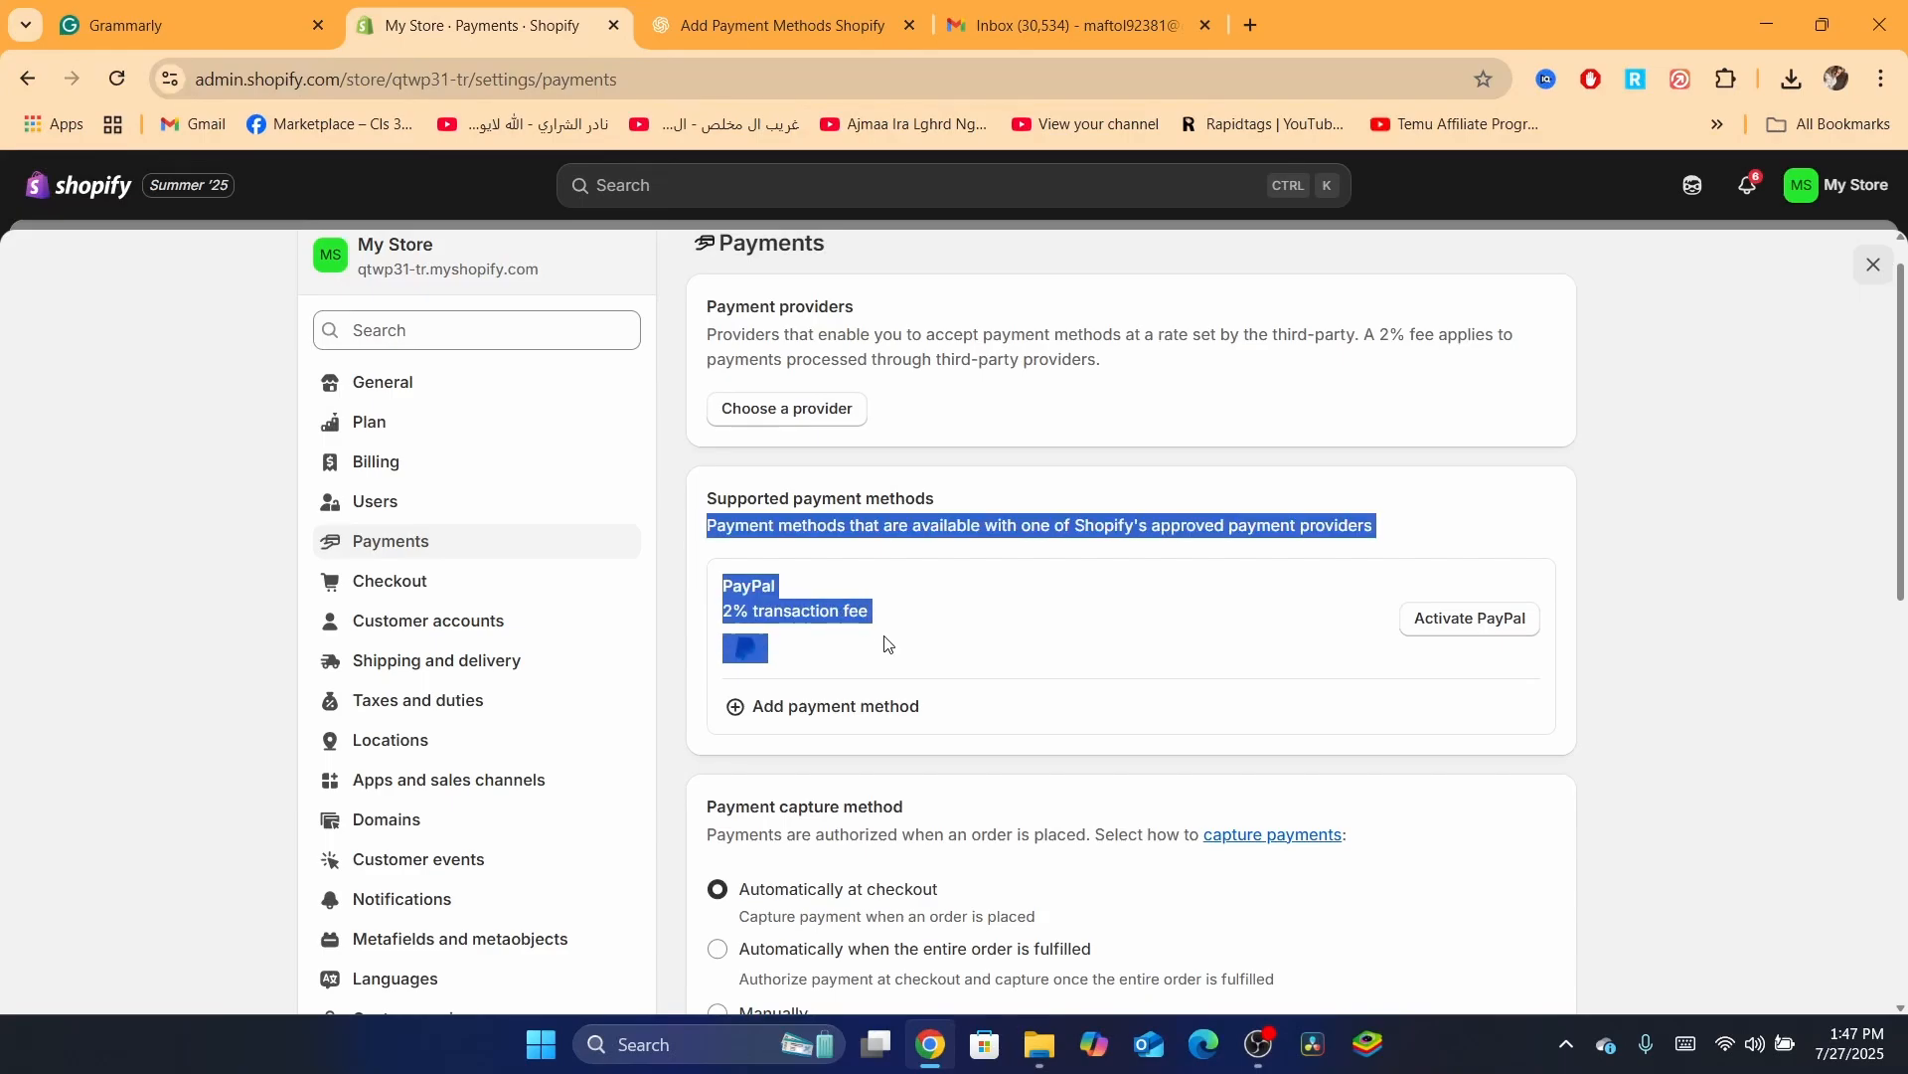
{"action": "left_click", "coordinate": [884, 638]}
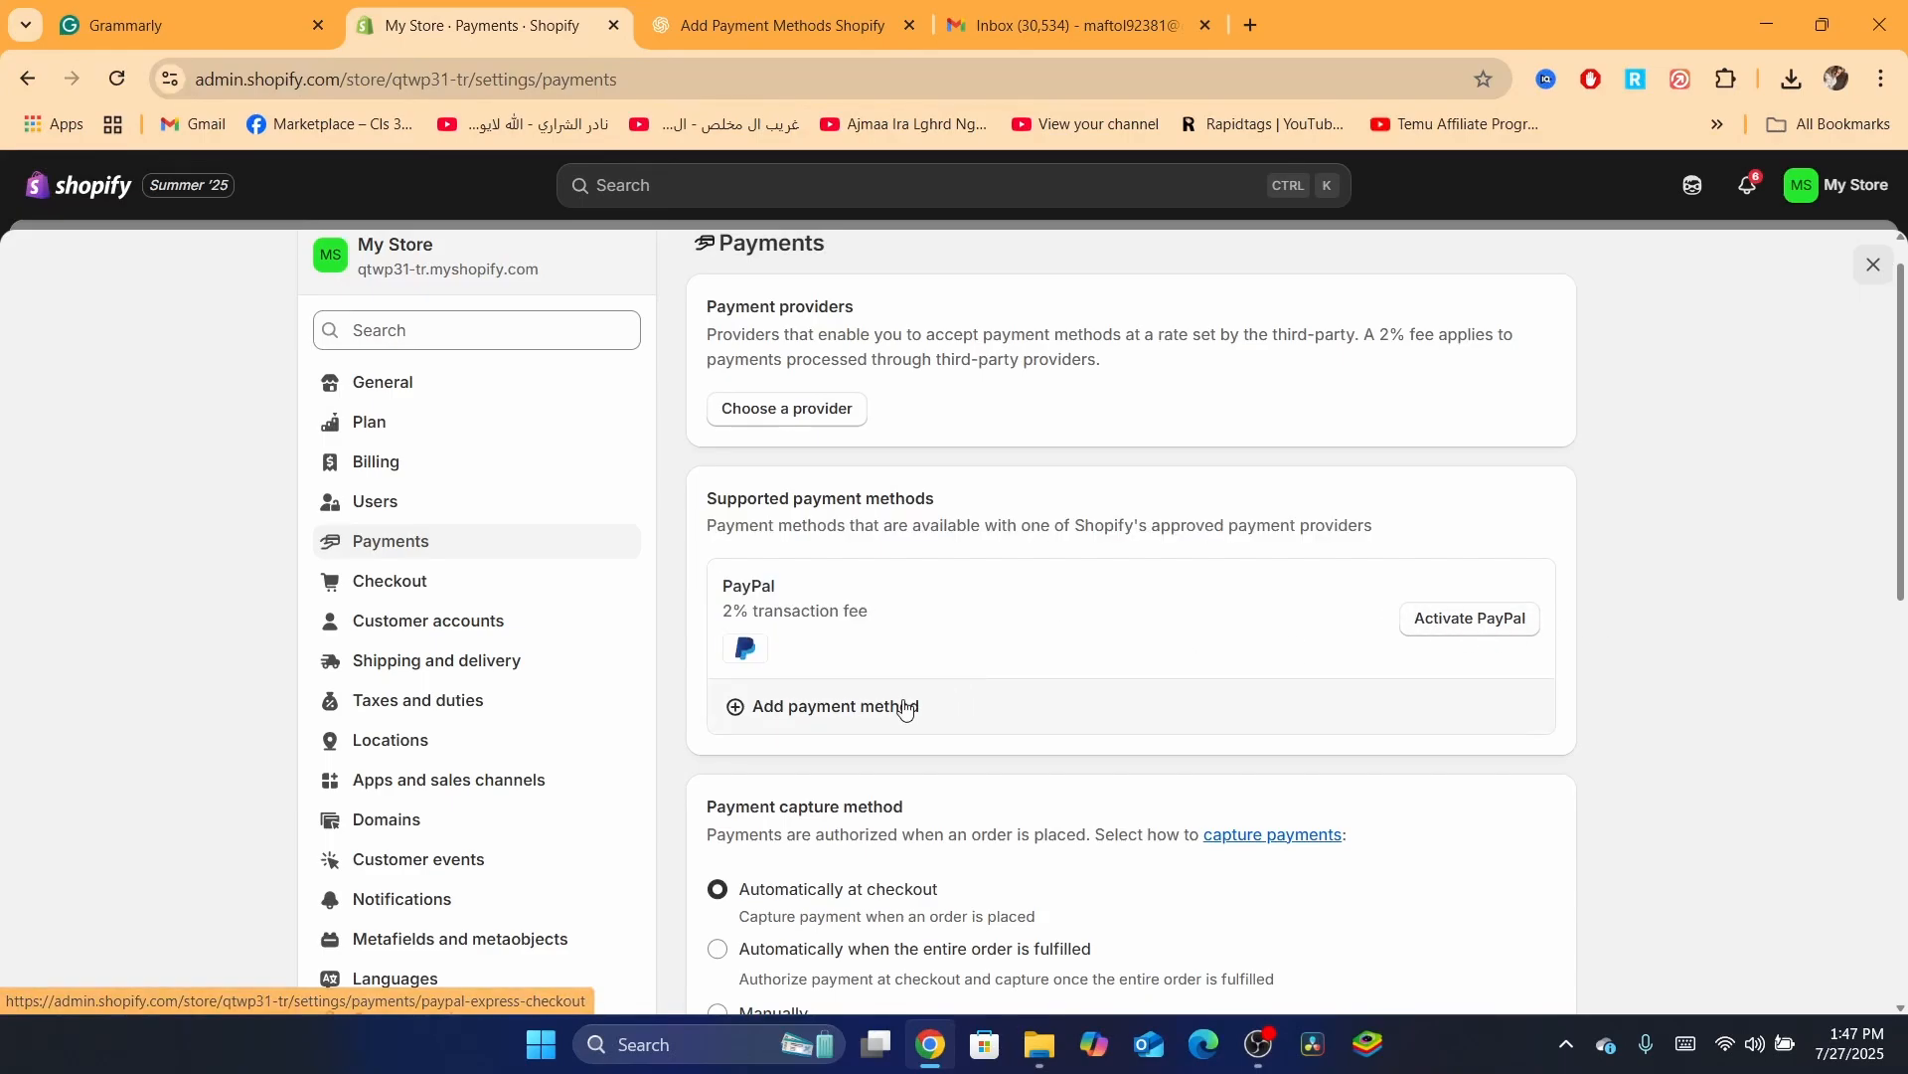
Start adding a payment method, search for 'payapal', then go back to Payments settings
{"action": "left_click", "coordinate": [852, 708]}
{"action": "left_click", "coordinate": [816, 389]}
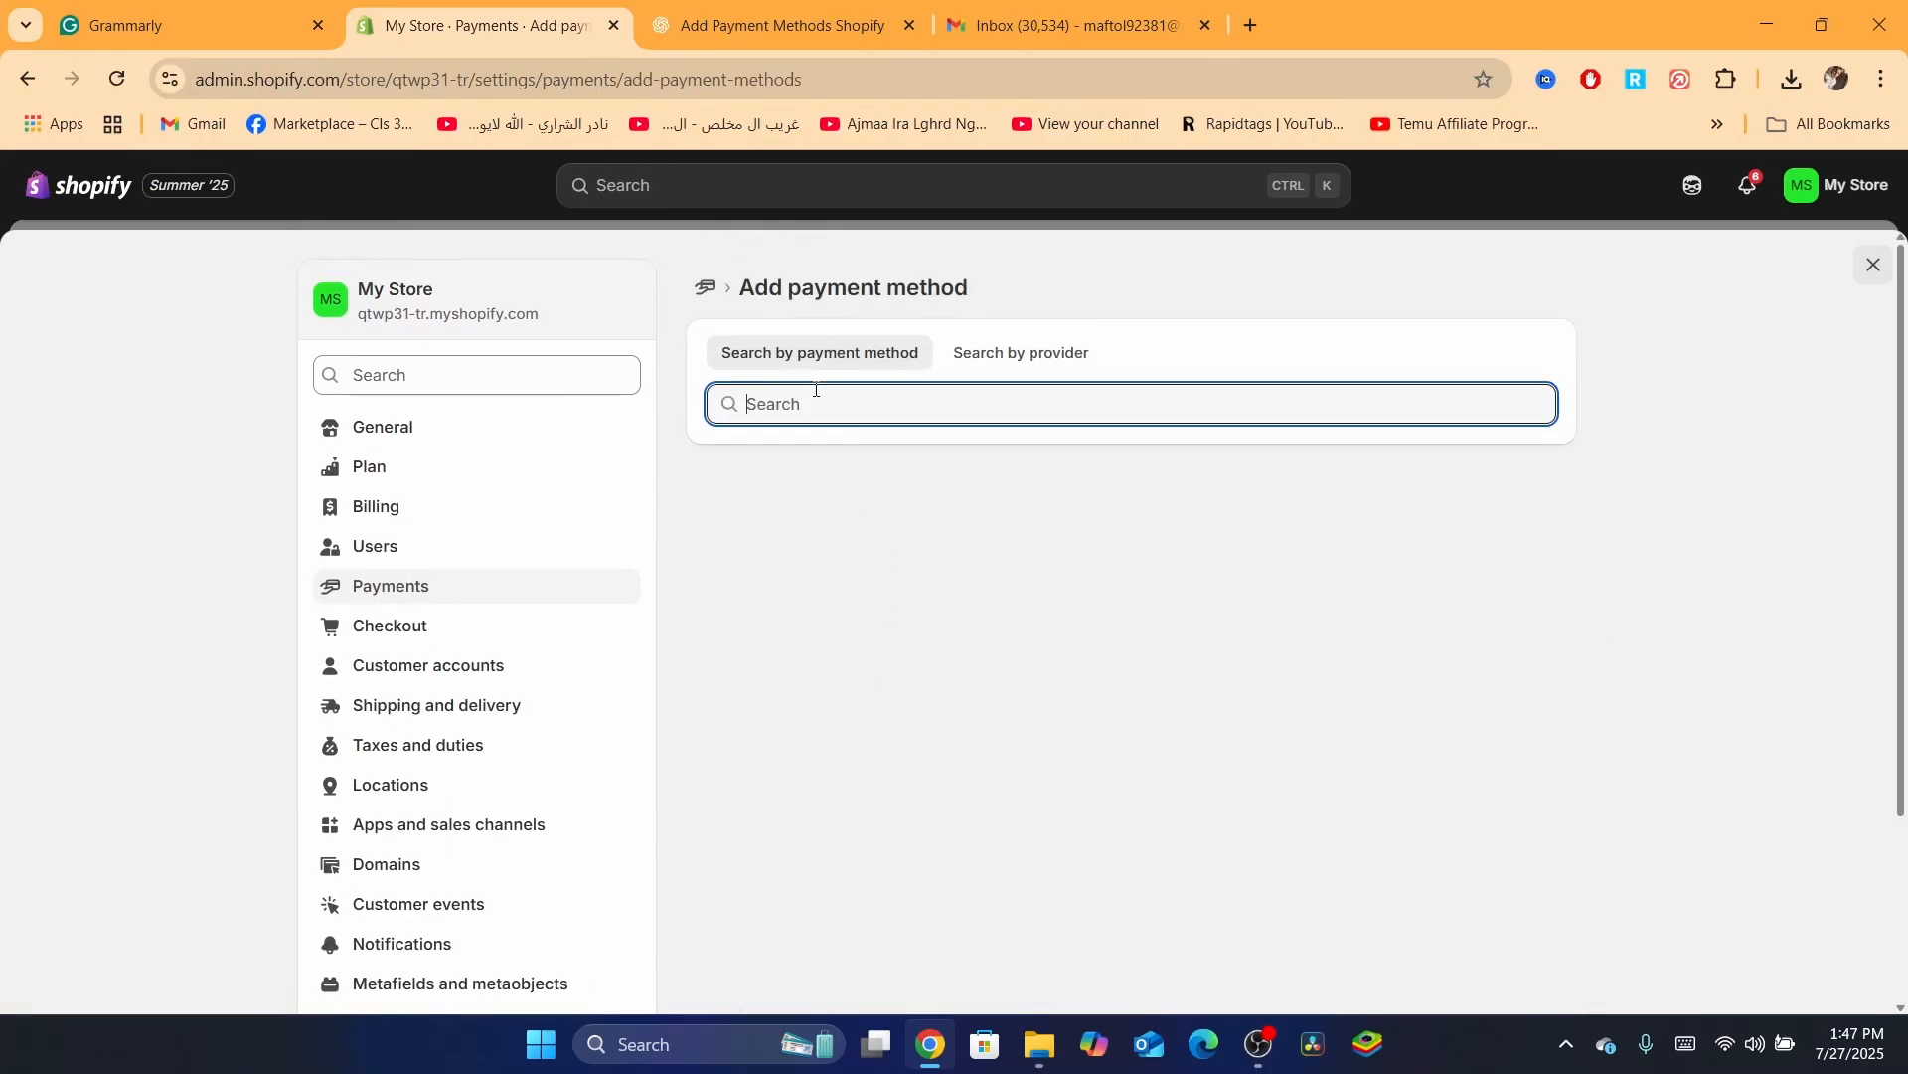
{"action": "type", "text": "payapal"}
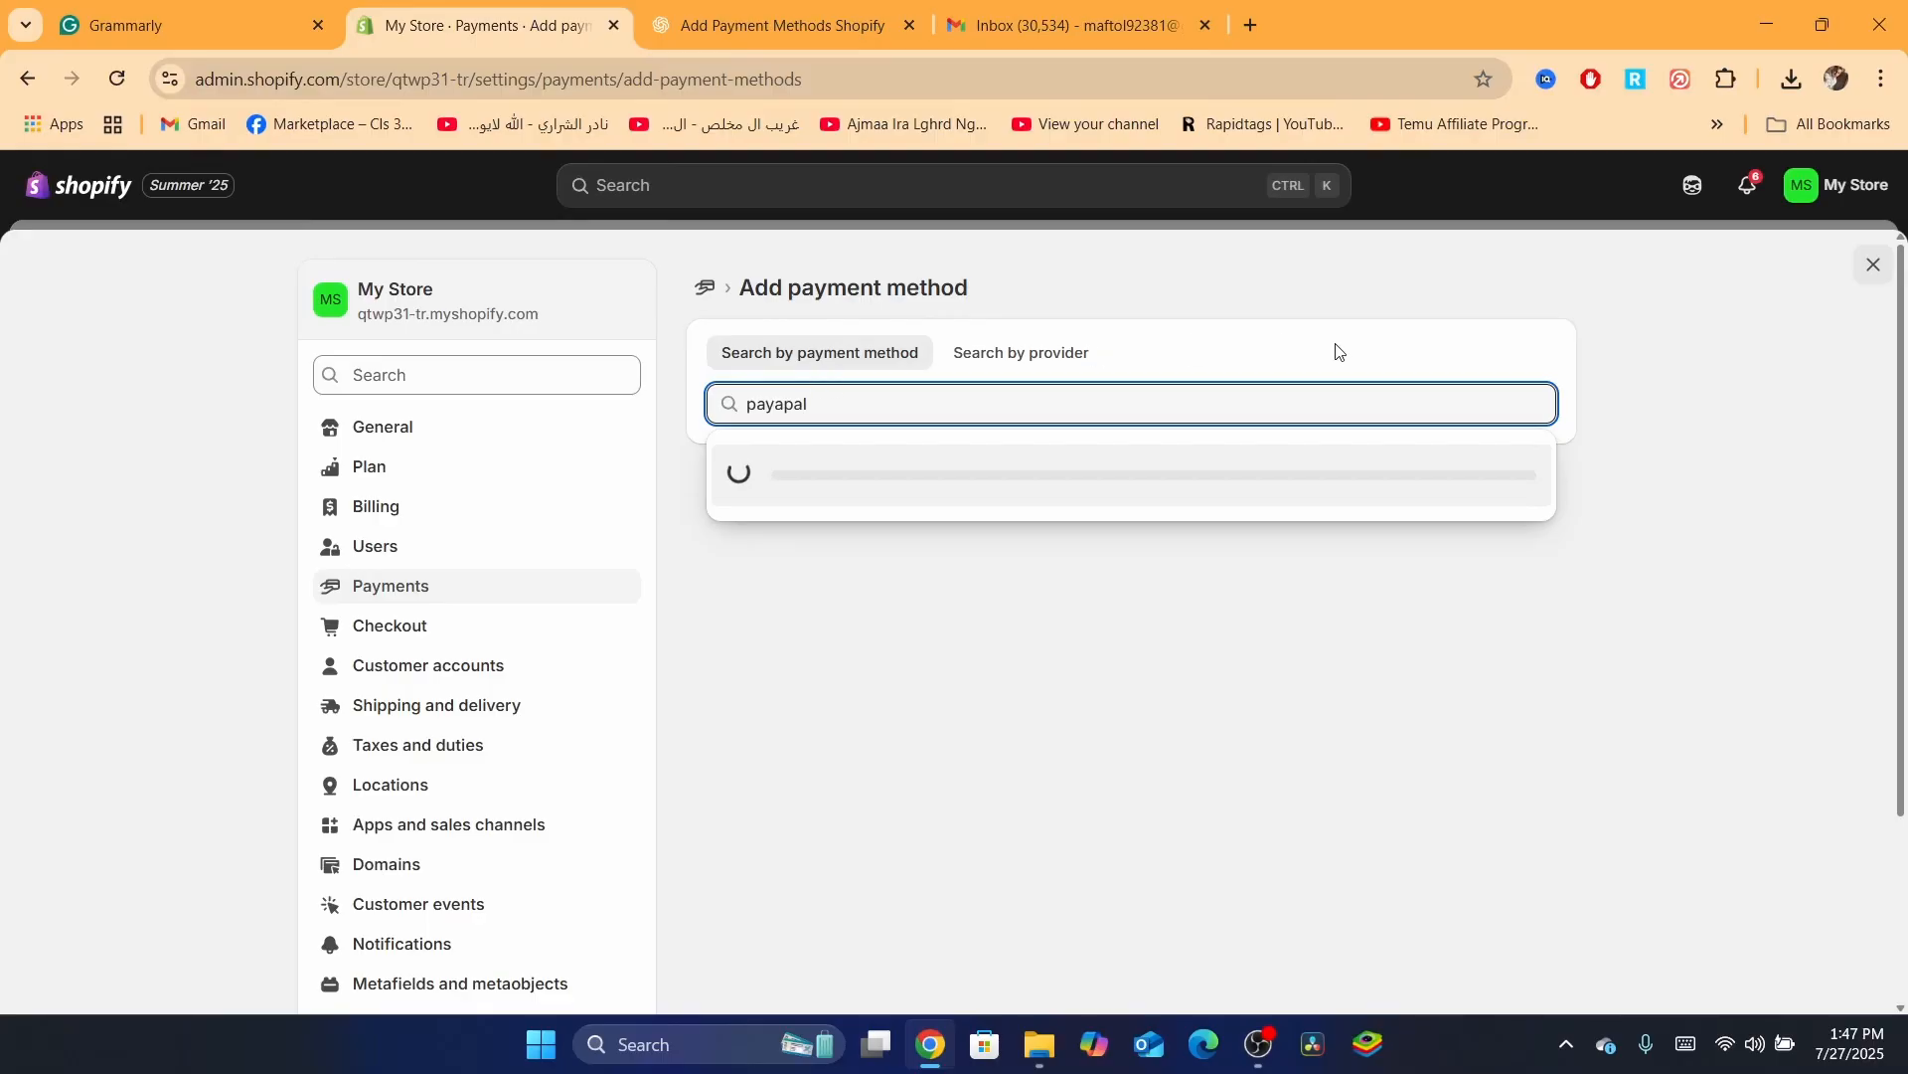
{"action": "left_click", "coordinate": [708, 291]}
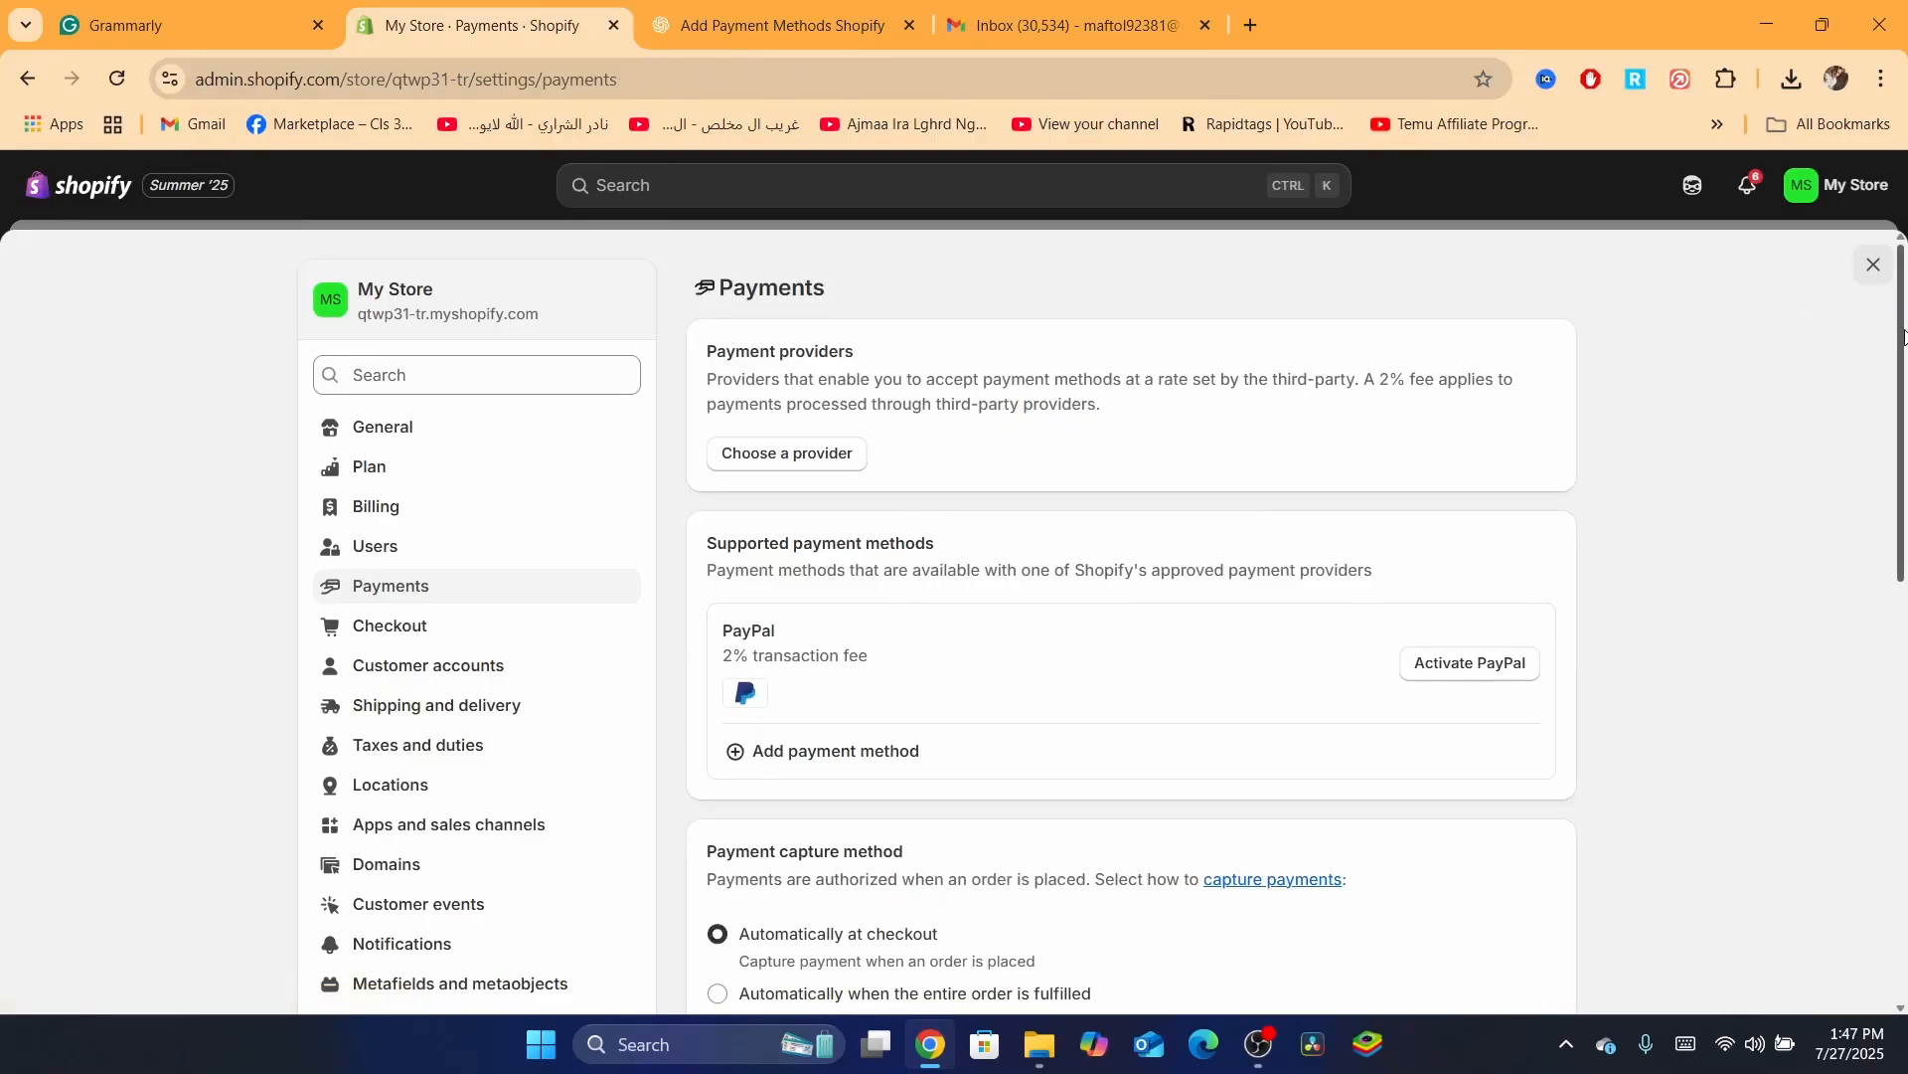
Scroll to Manual payment methods, highlight its description, and show the manual method options
{"action": "left_click_drag", "start_coordinate": [1903, 336], "coordinate": [1905, 692]}
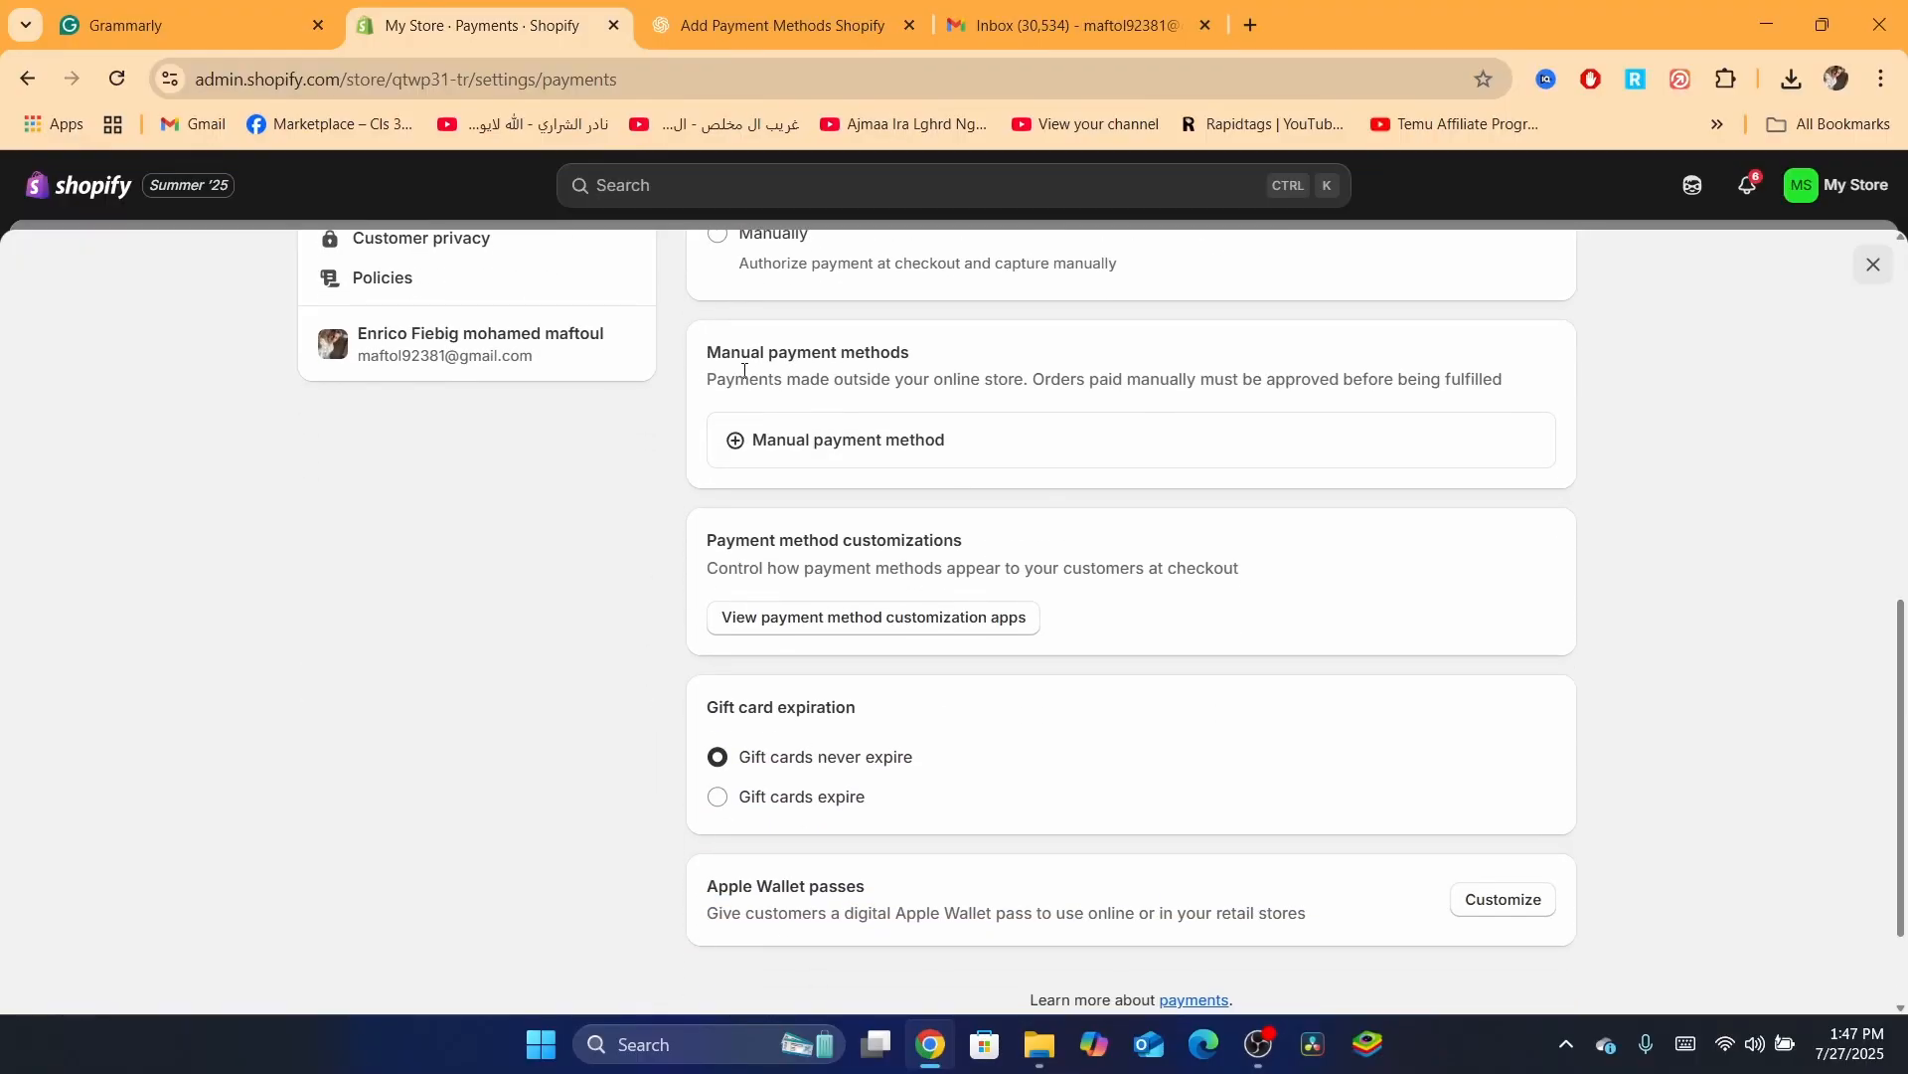
{"action": "left_click_drag", "start_coordinate": [745, 370], "coordinate": [988, 379]}
{"action": "left_click", "coordinate": [1141, 379]}
{"action": "triple_click", "coordinate": [1140, 379]}
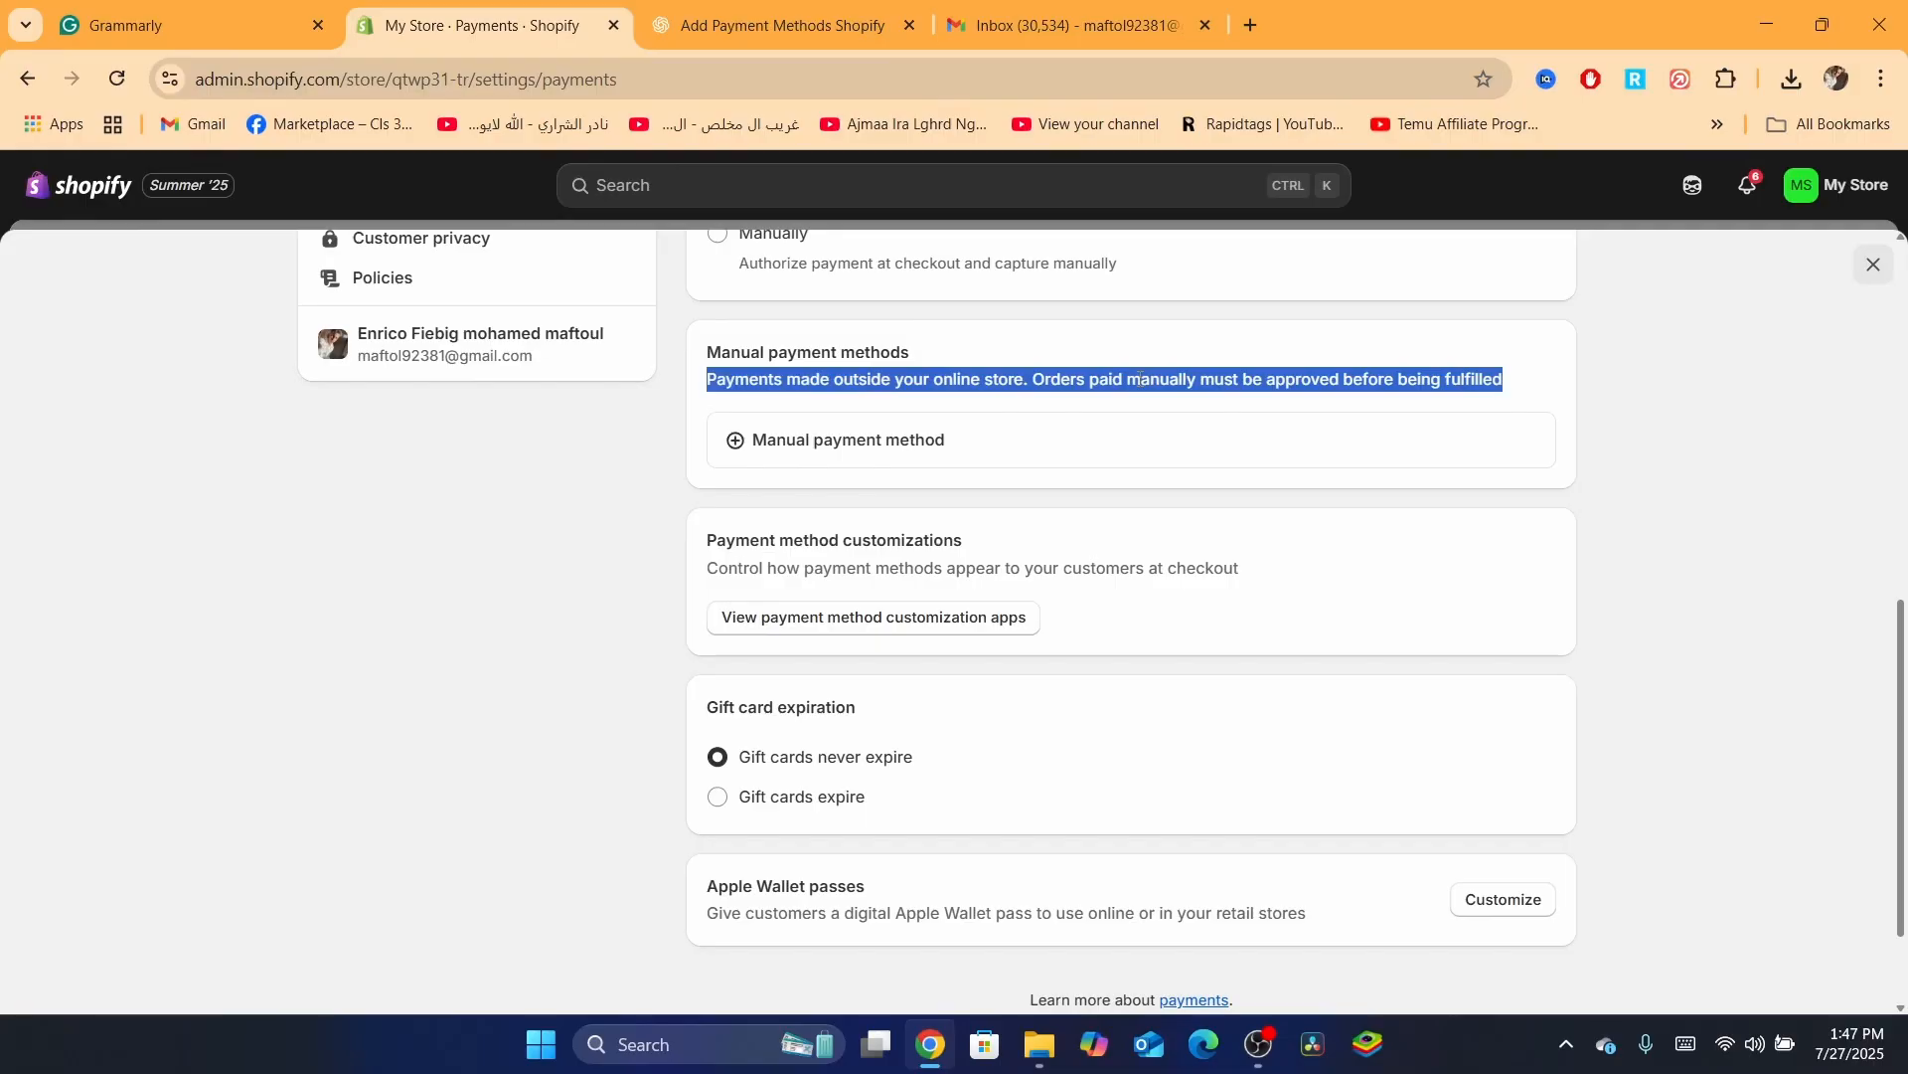
{"action": "left_click", "coordinate": [1140, 379]}
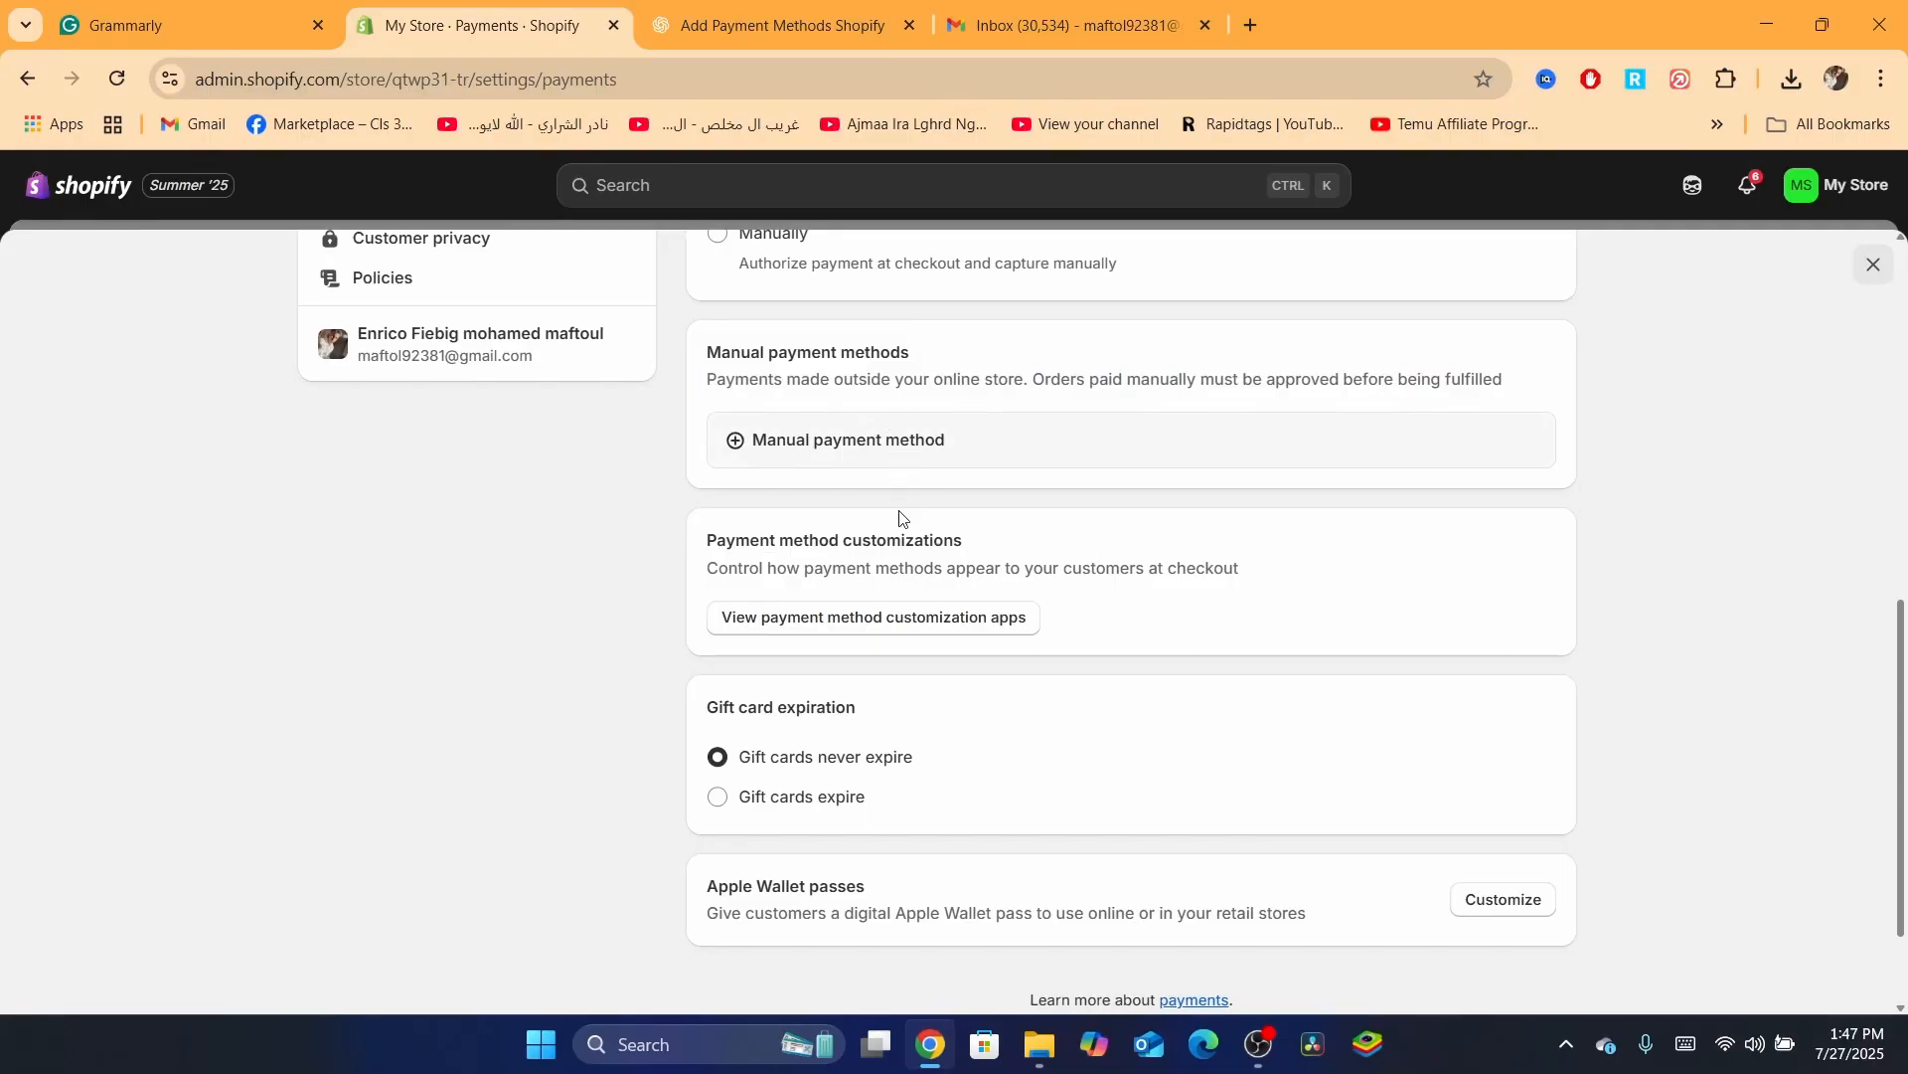
{"action": "left_click", "coordinate": [803, 438]}
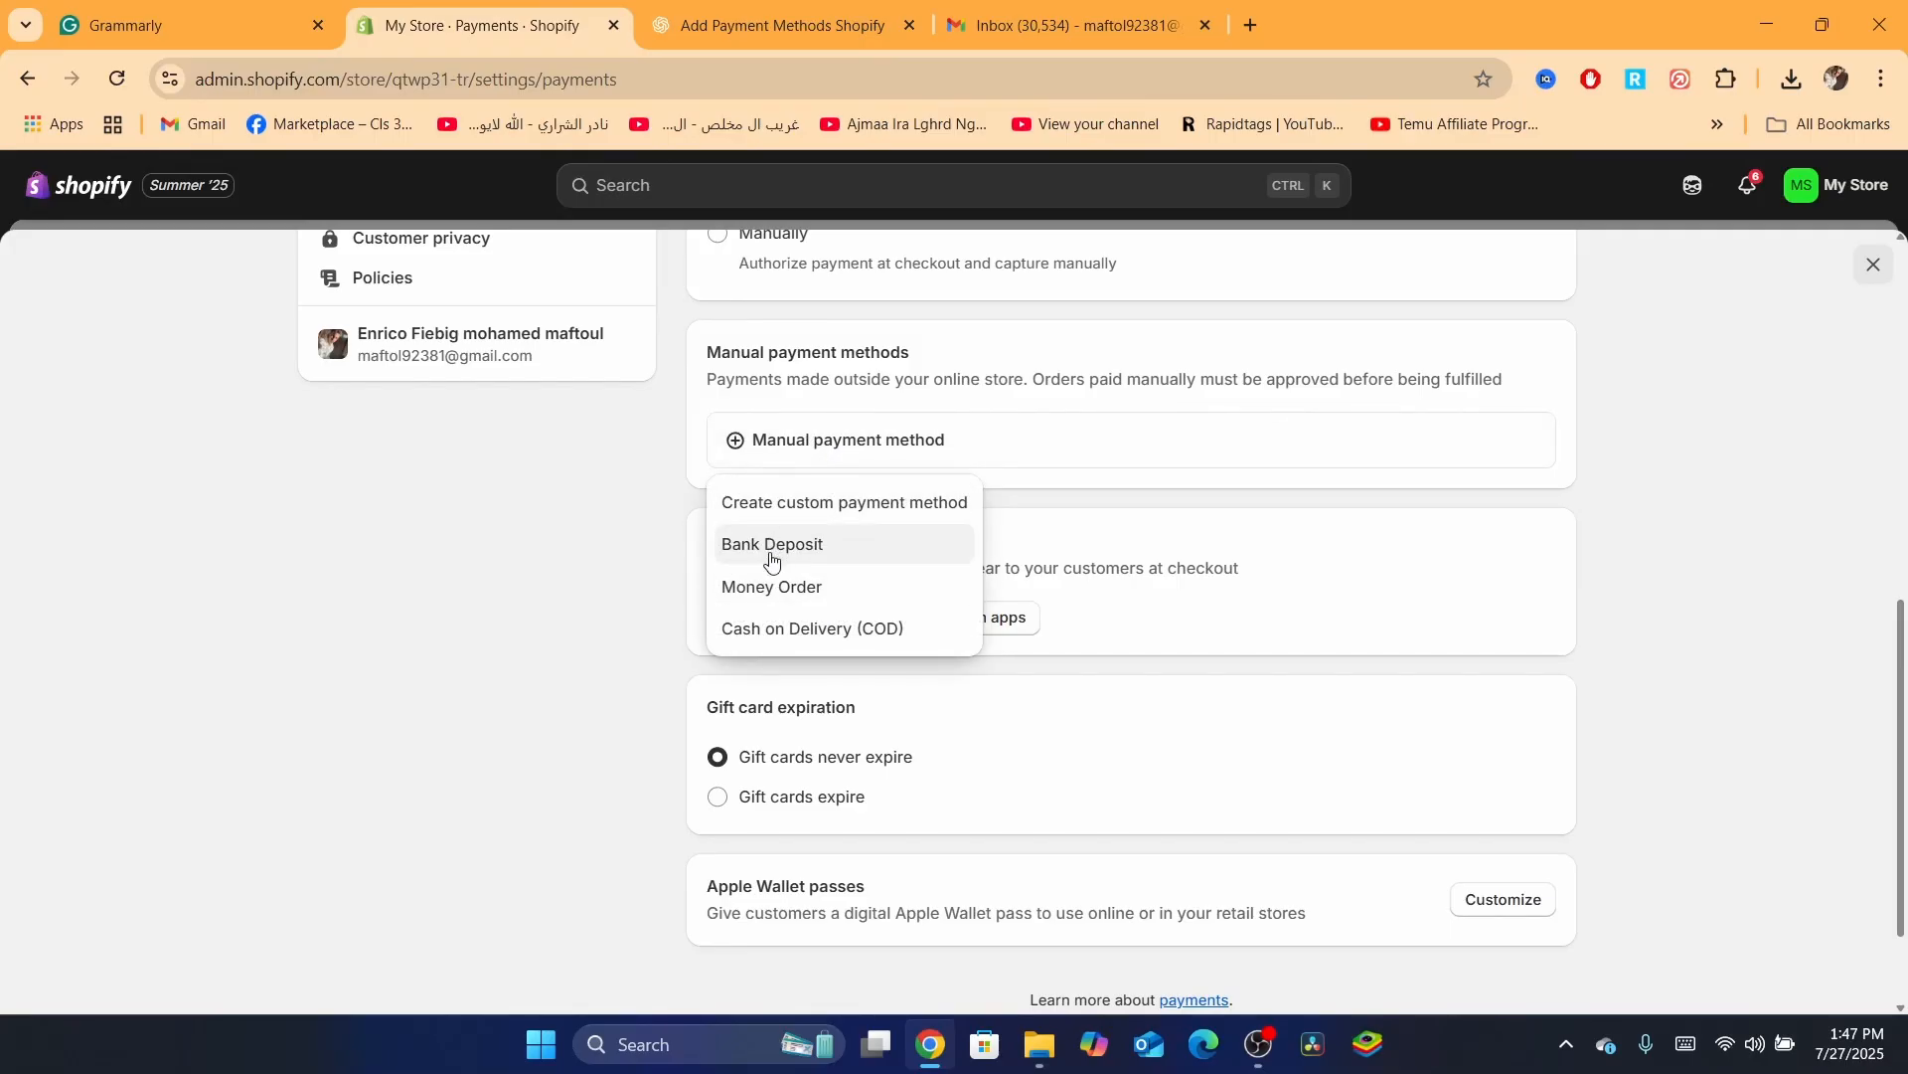
{"action": "left_click", "coordinate": [786, 644]}
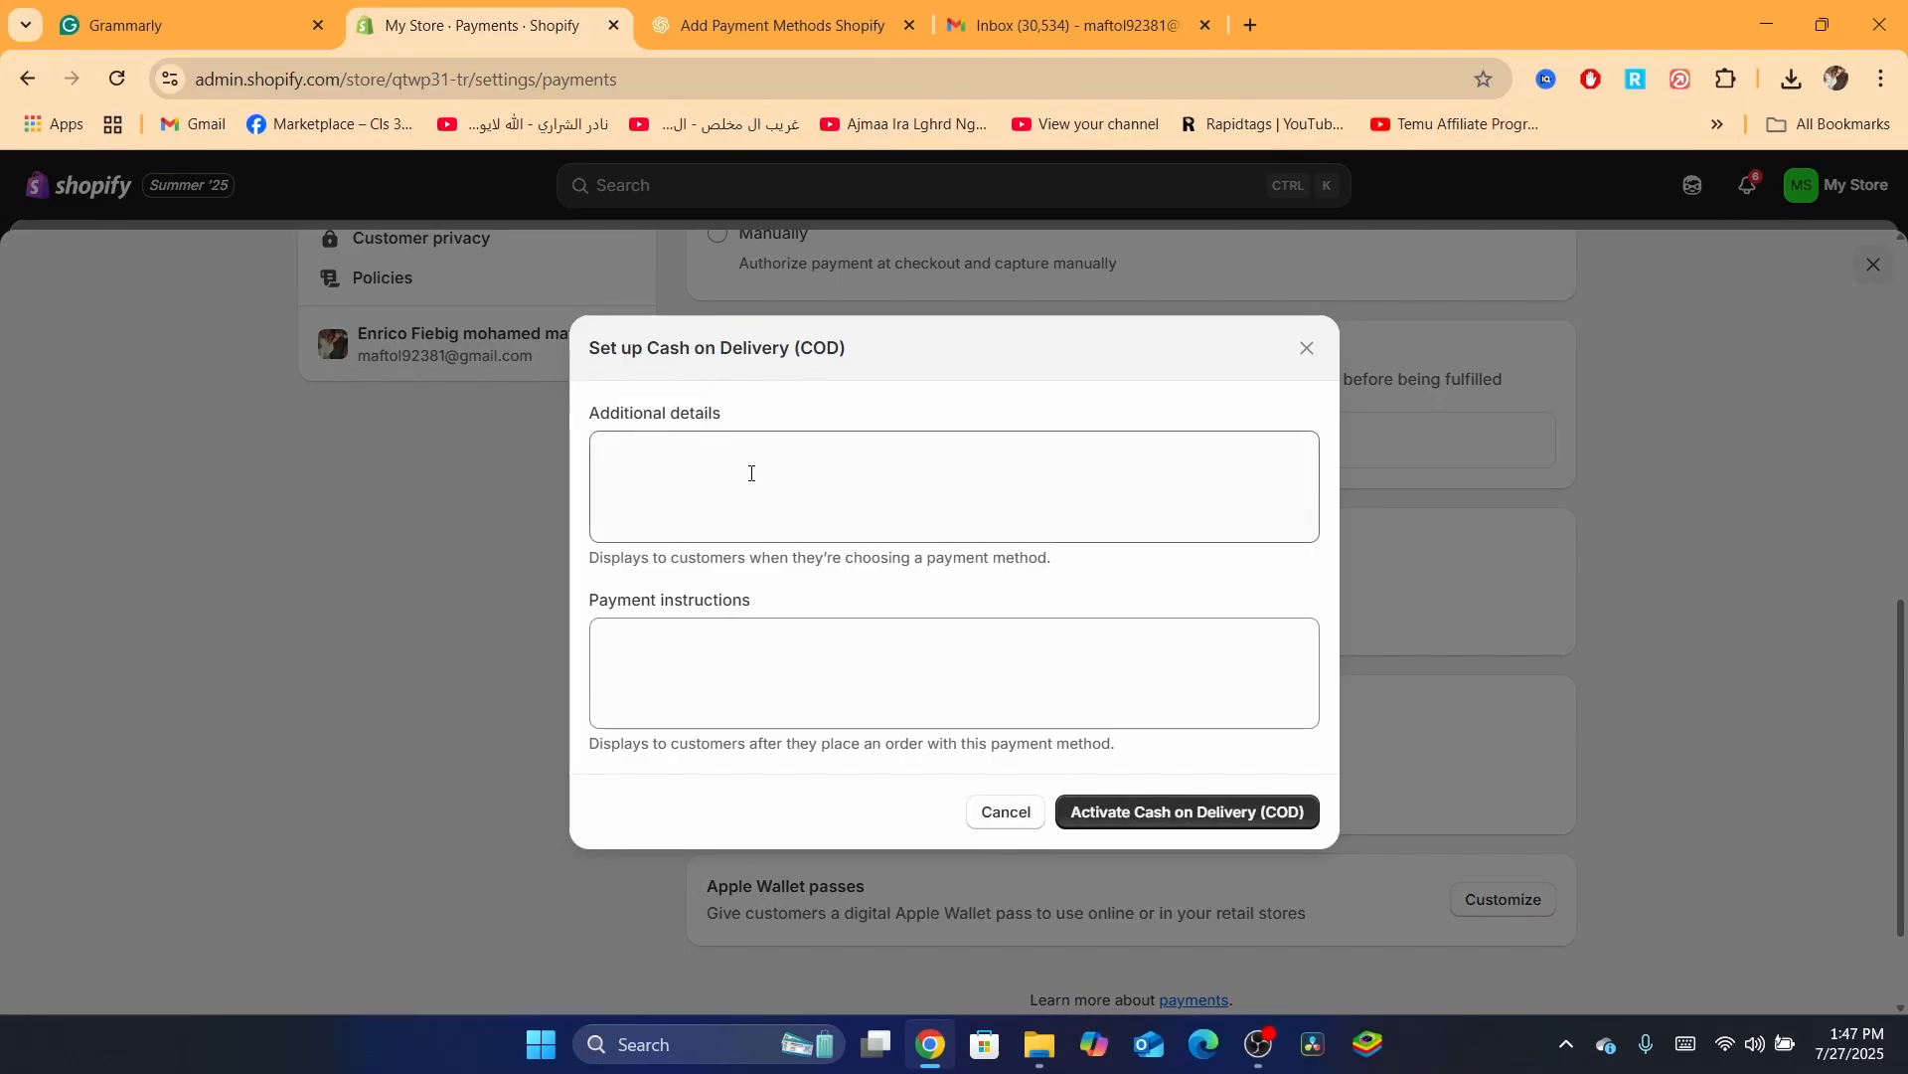
{"action": "left_click", "coordinate": [638, 447]}
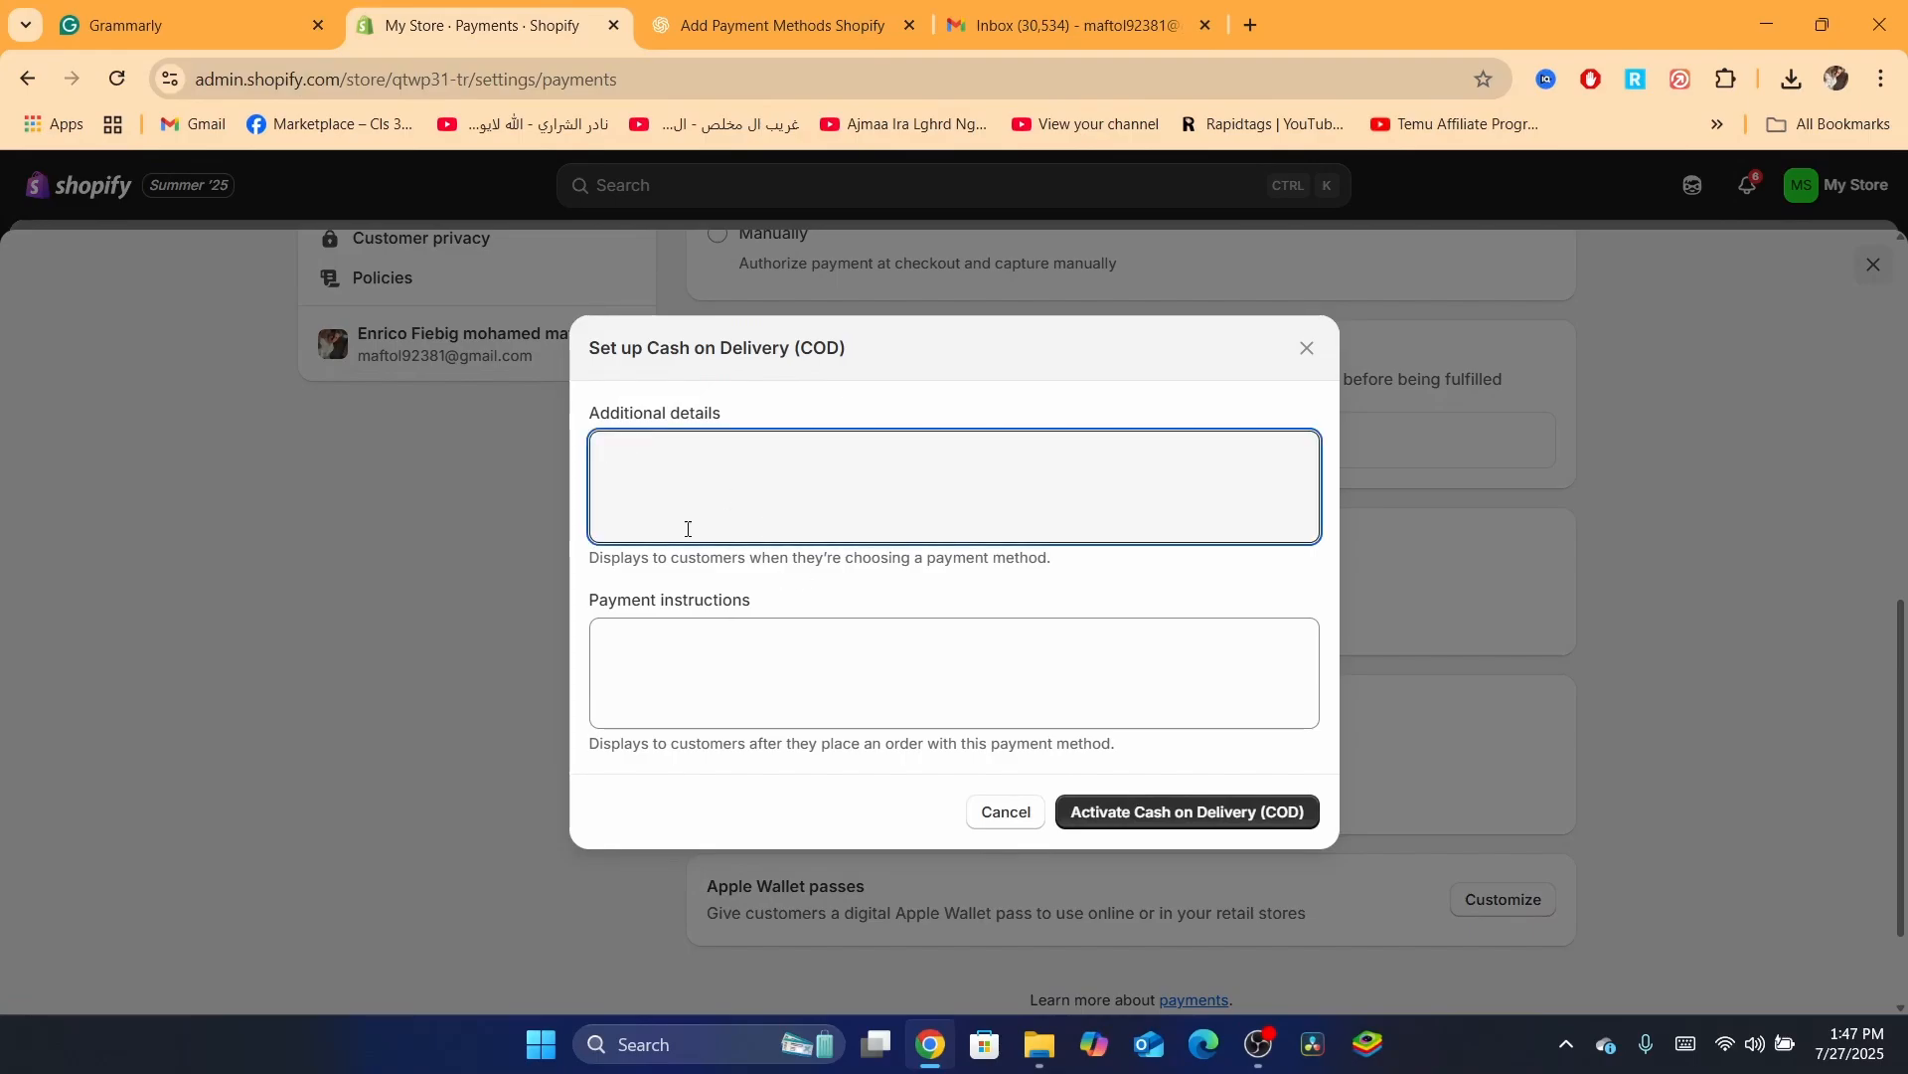
{"action": "left_click", "coordinate": [684, 628]}
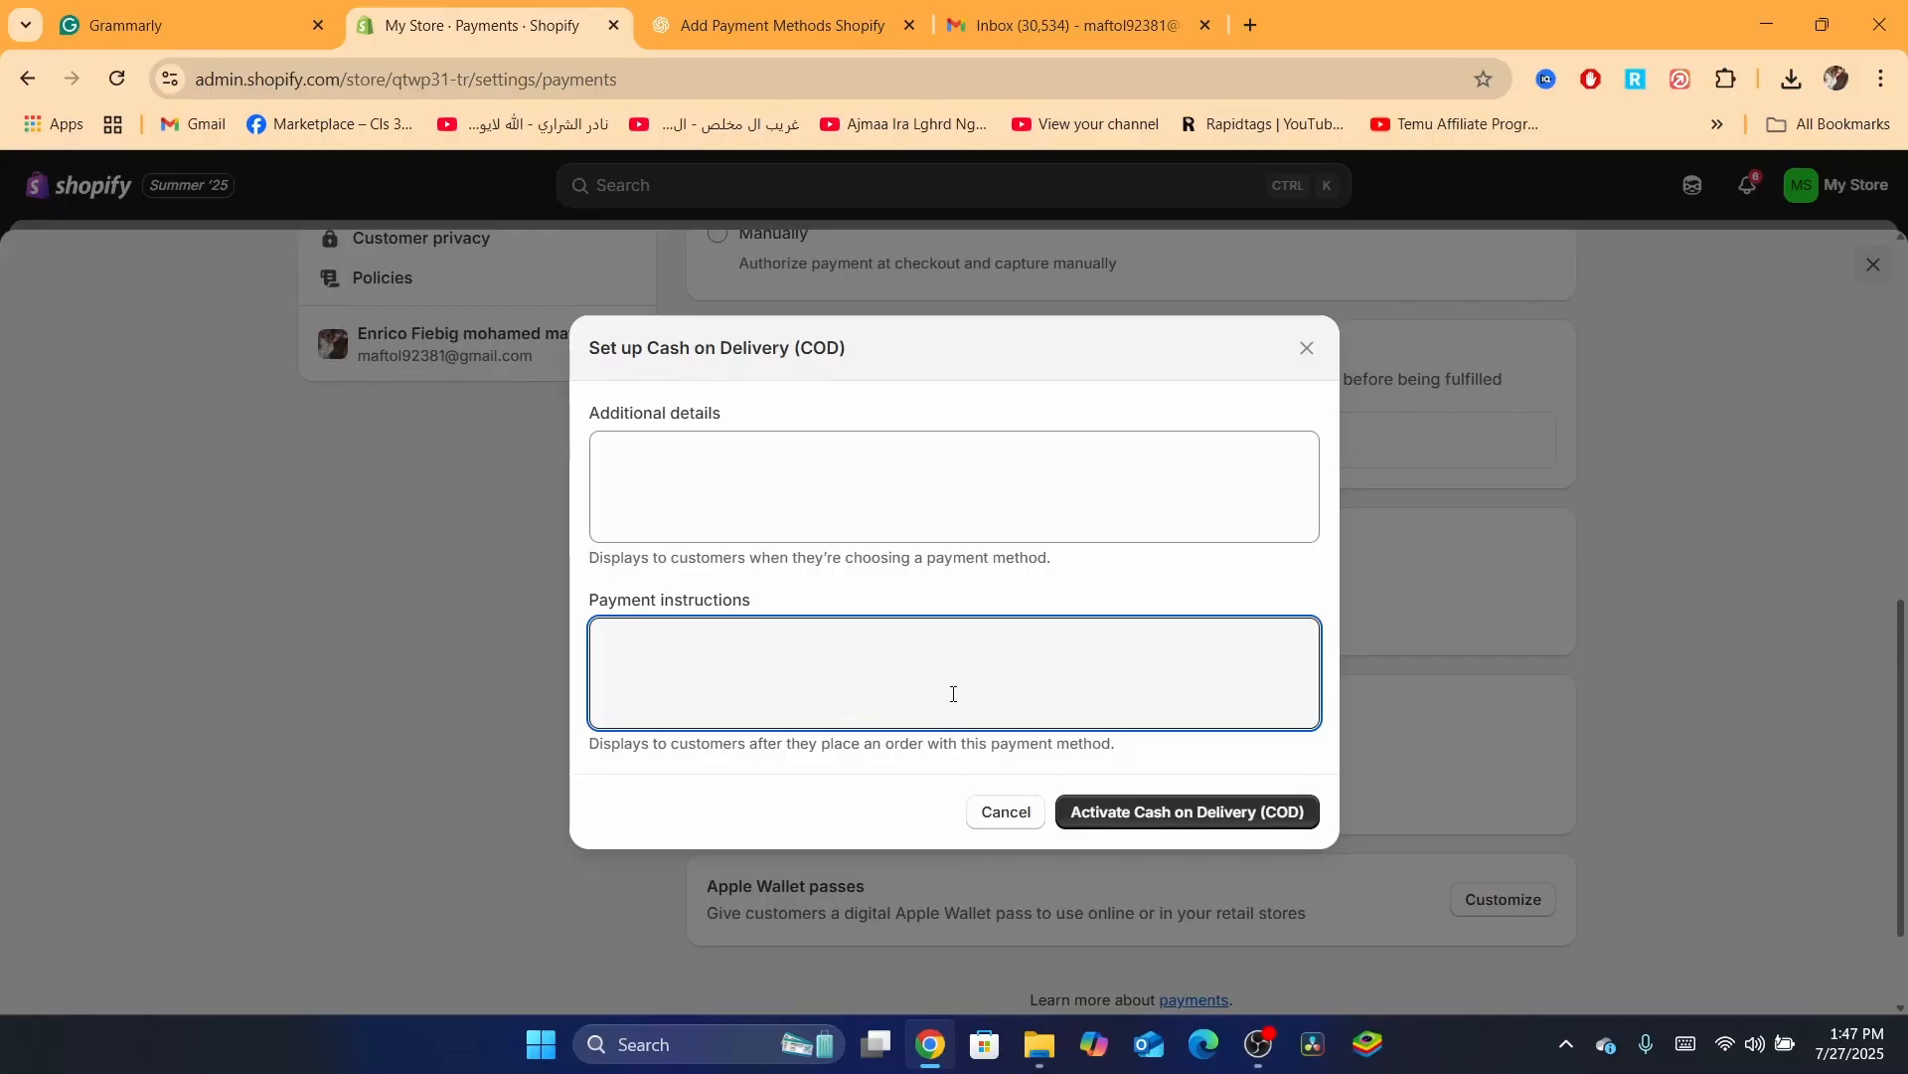
{"action": "left_click", "coordinate": [1308, 348]}
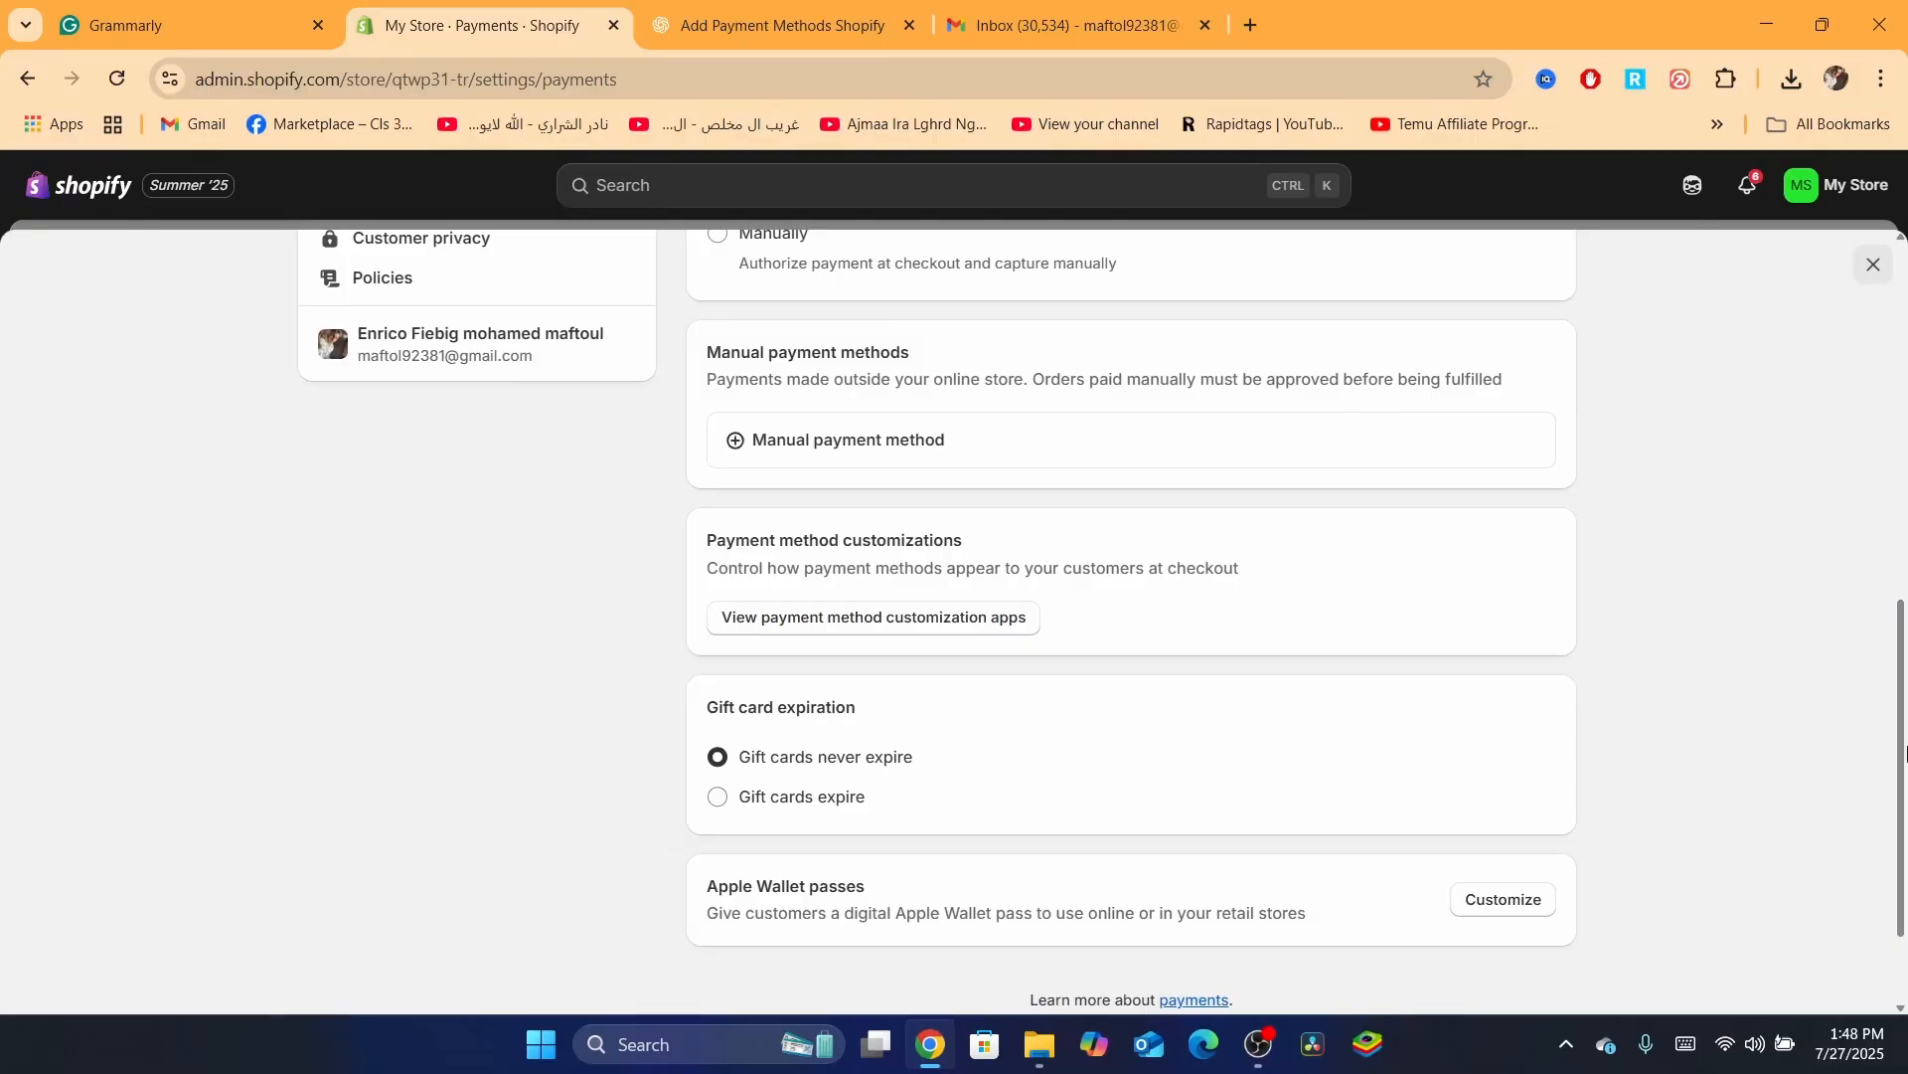
{"action": "left_click_drag", "start_coordinate": [1896, 734], "coordinate": [1896, 620]}
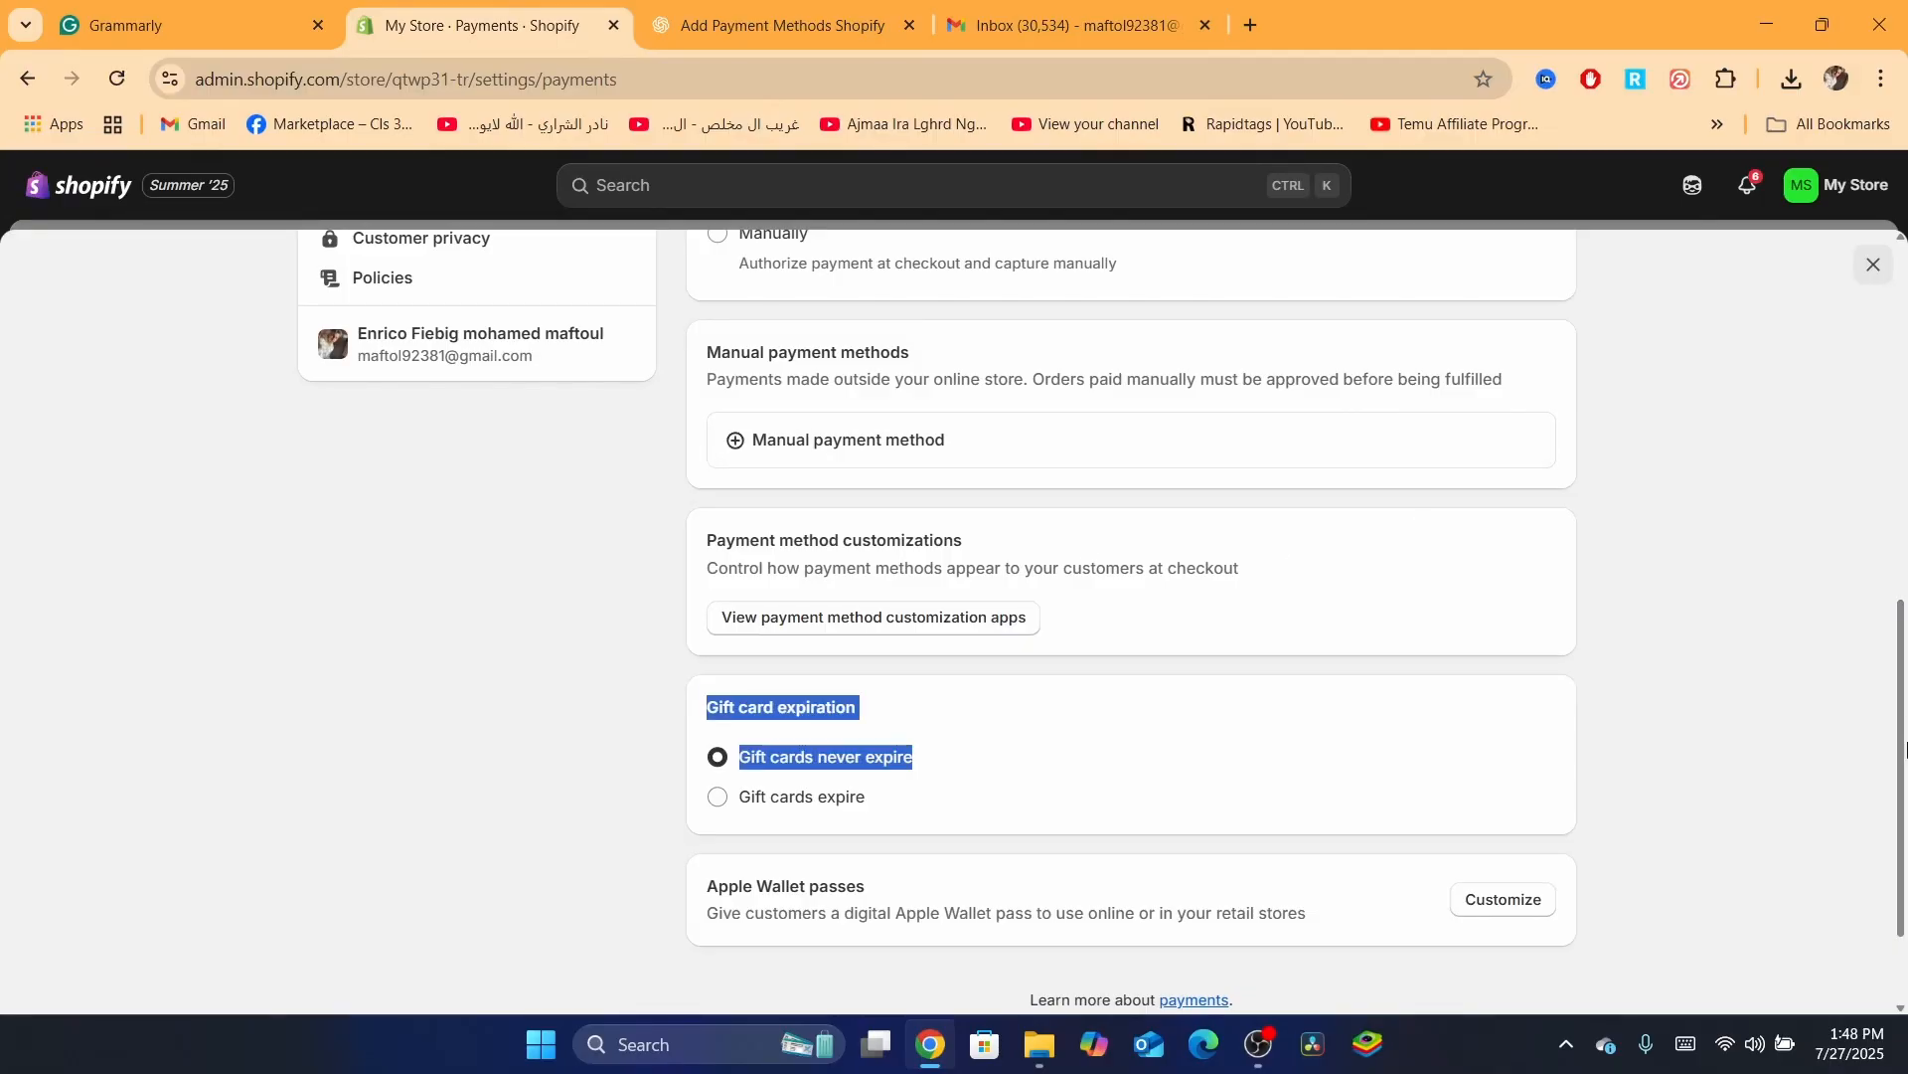
{"action": "left_click_drag", "start_coordinate": [1899, 736], "coordinate": [1900, 435]}
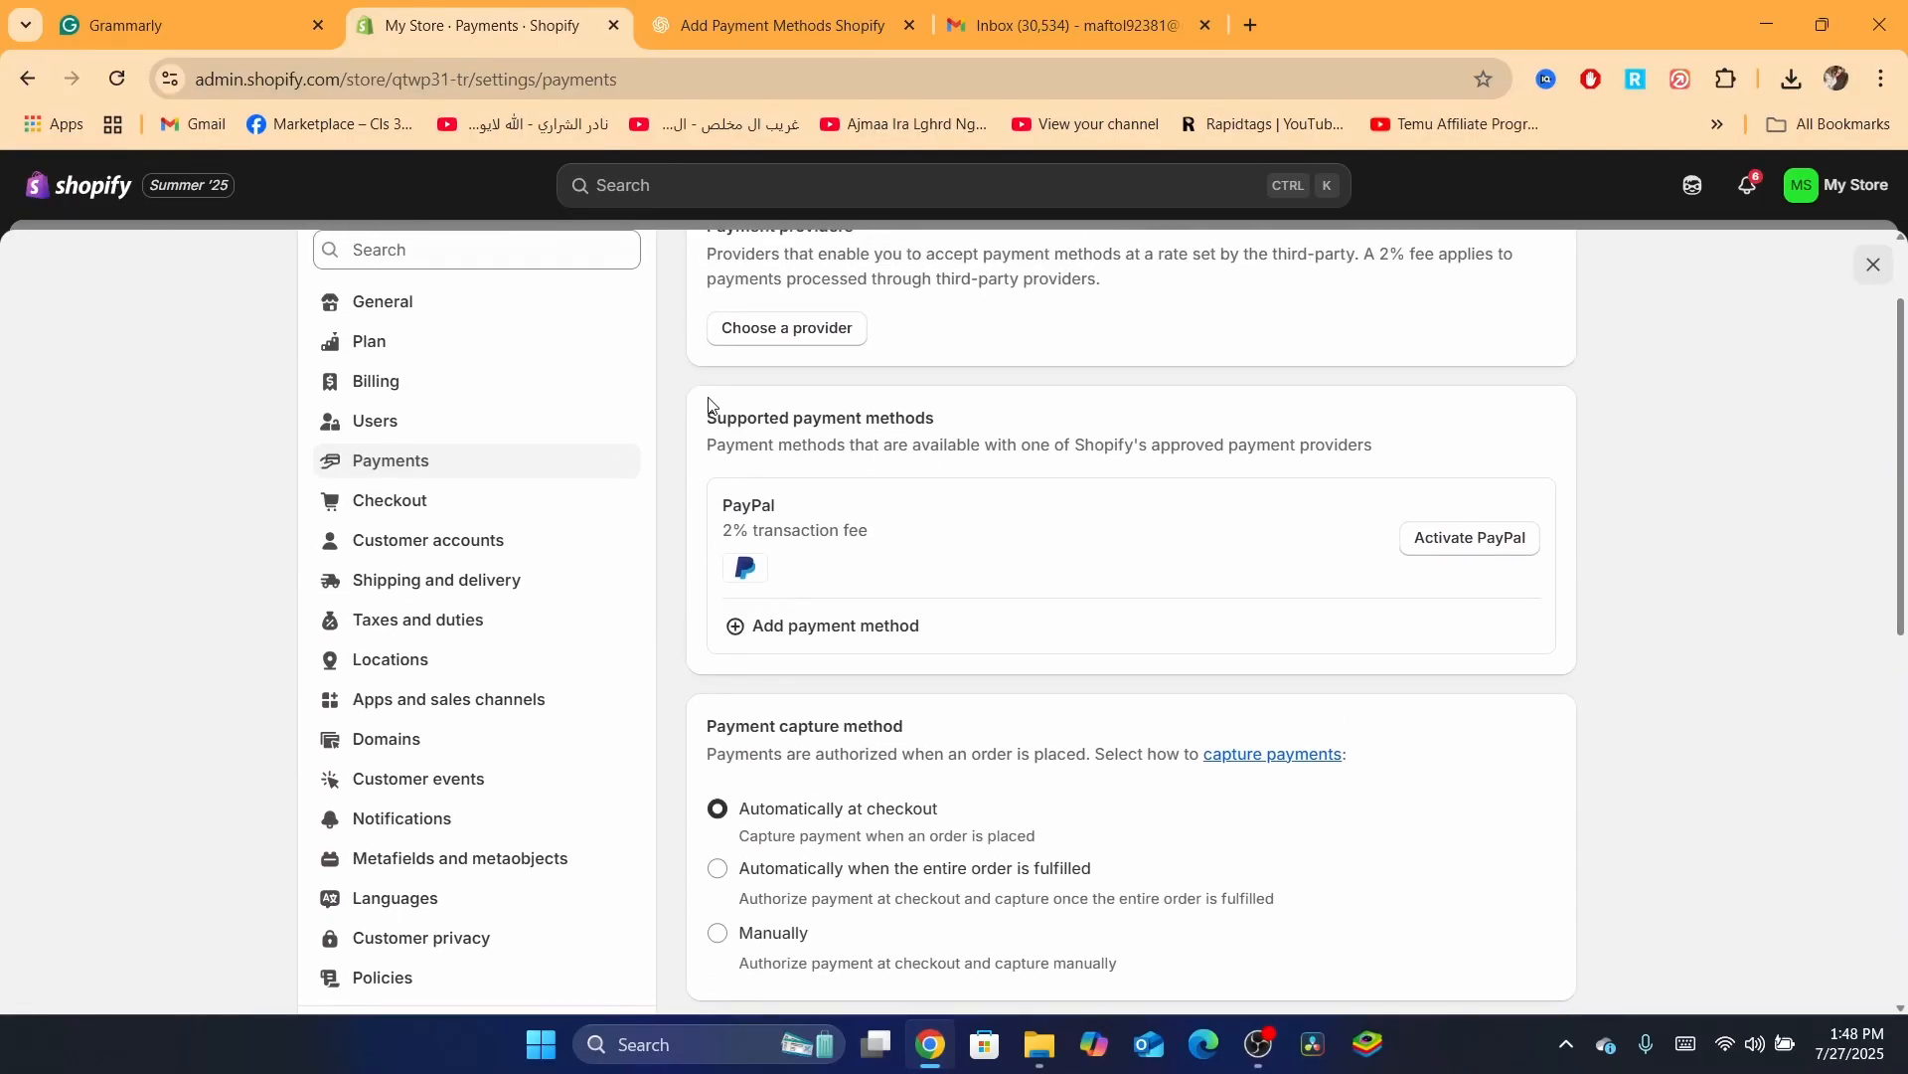
{"action": "left_click_drag", "start_coordinate": [1902, 527], "coordinate": [1900, 469]}
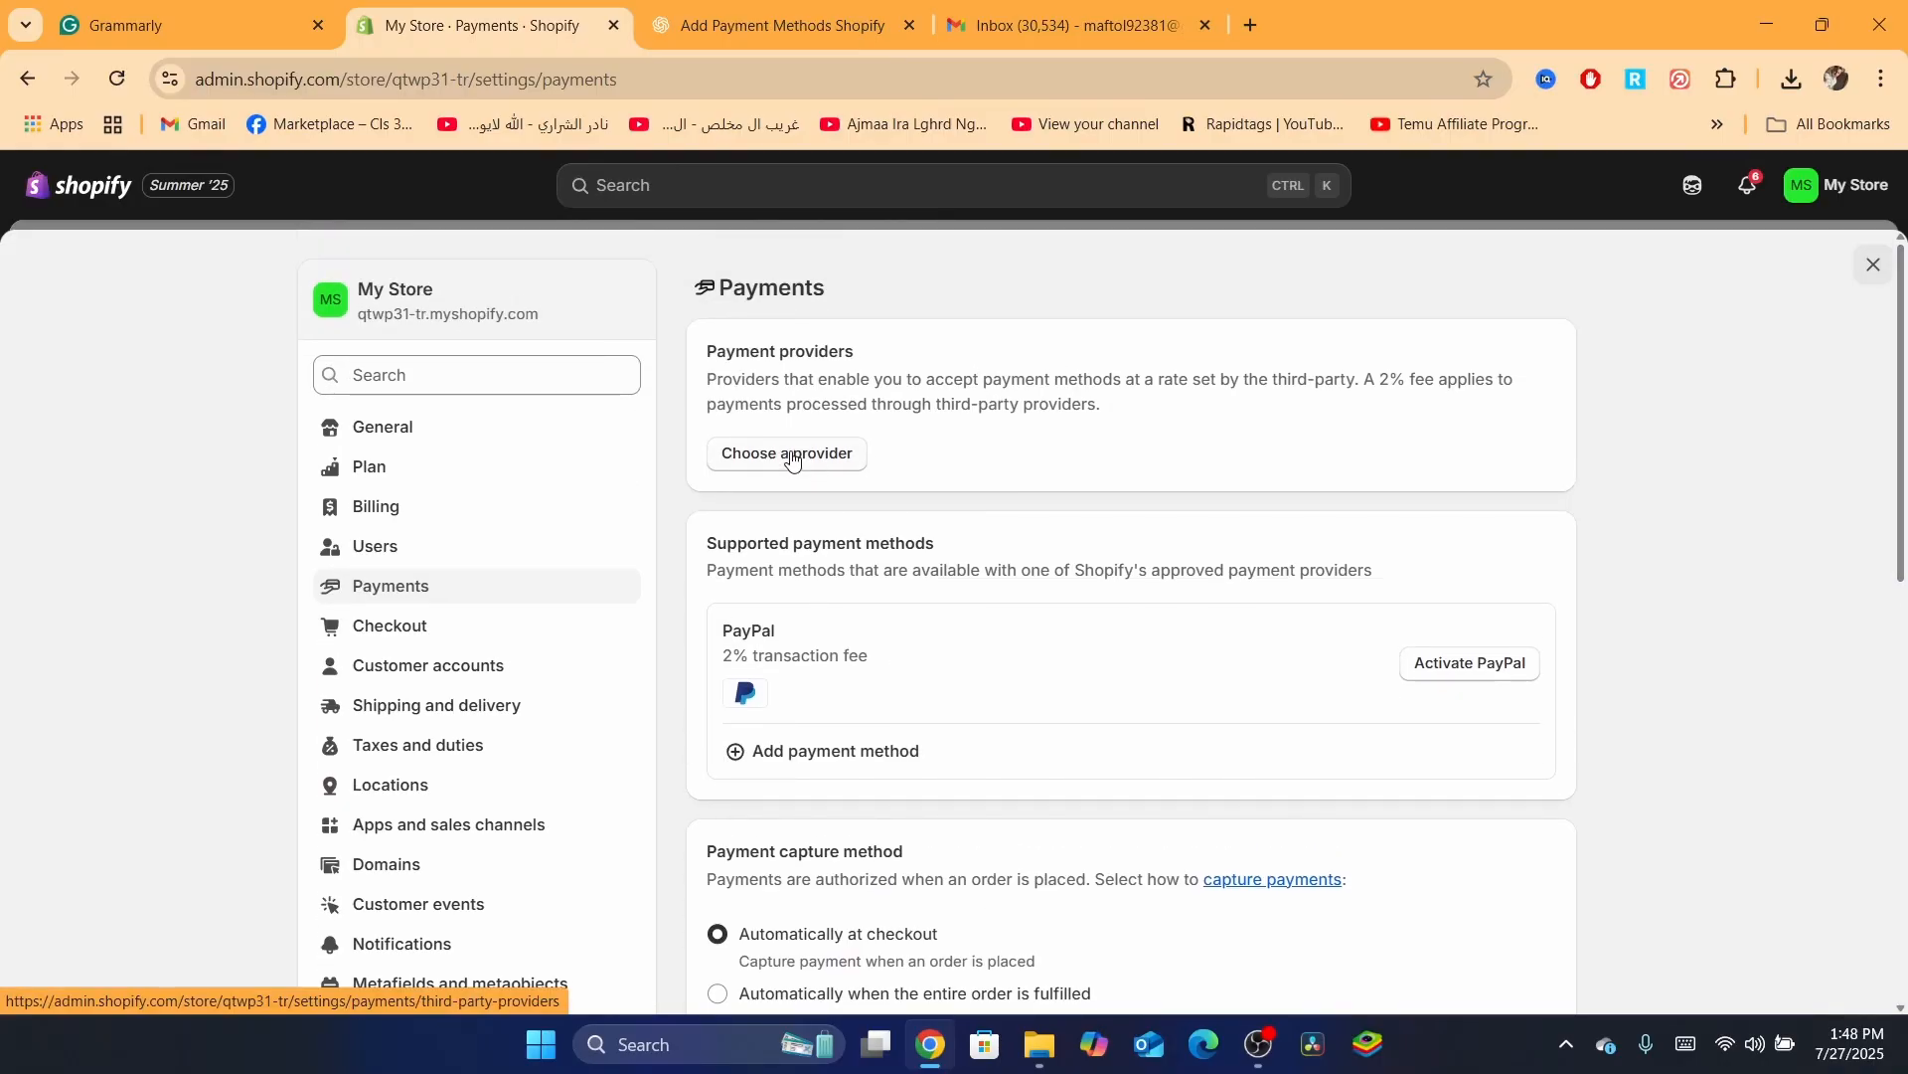
{"action": "left_click", "coordinate": [746, 452]}
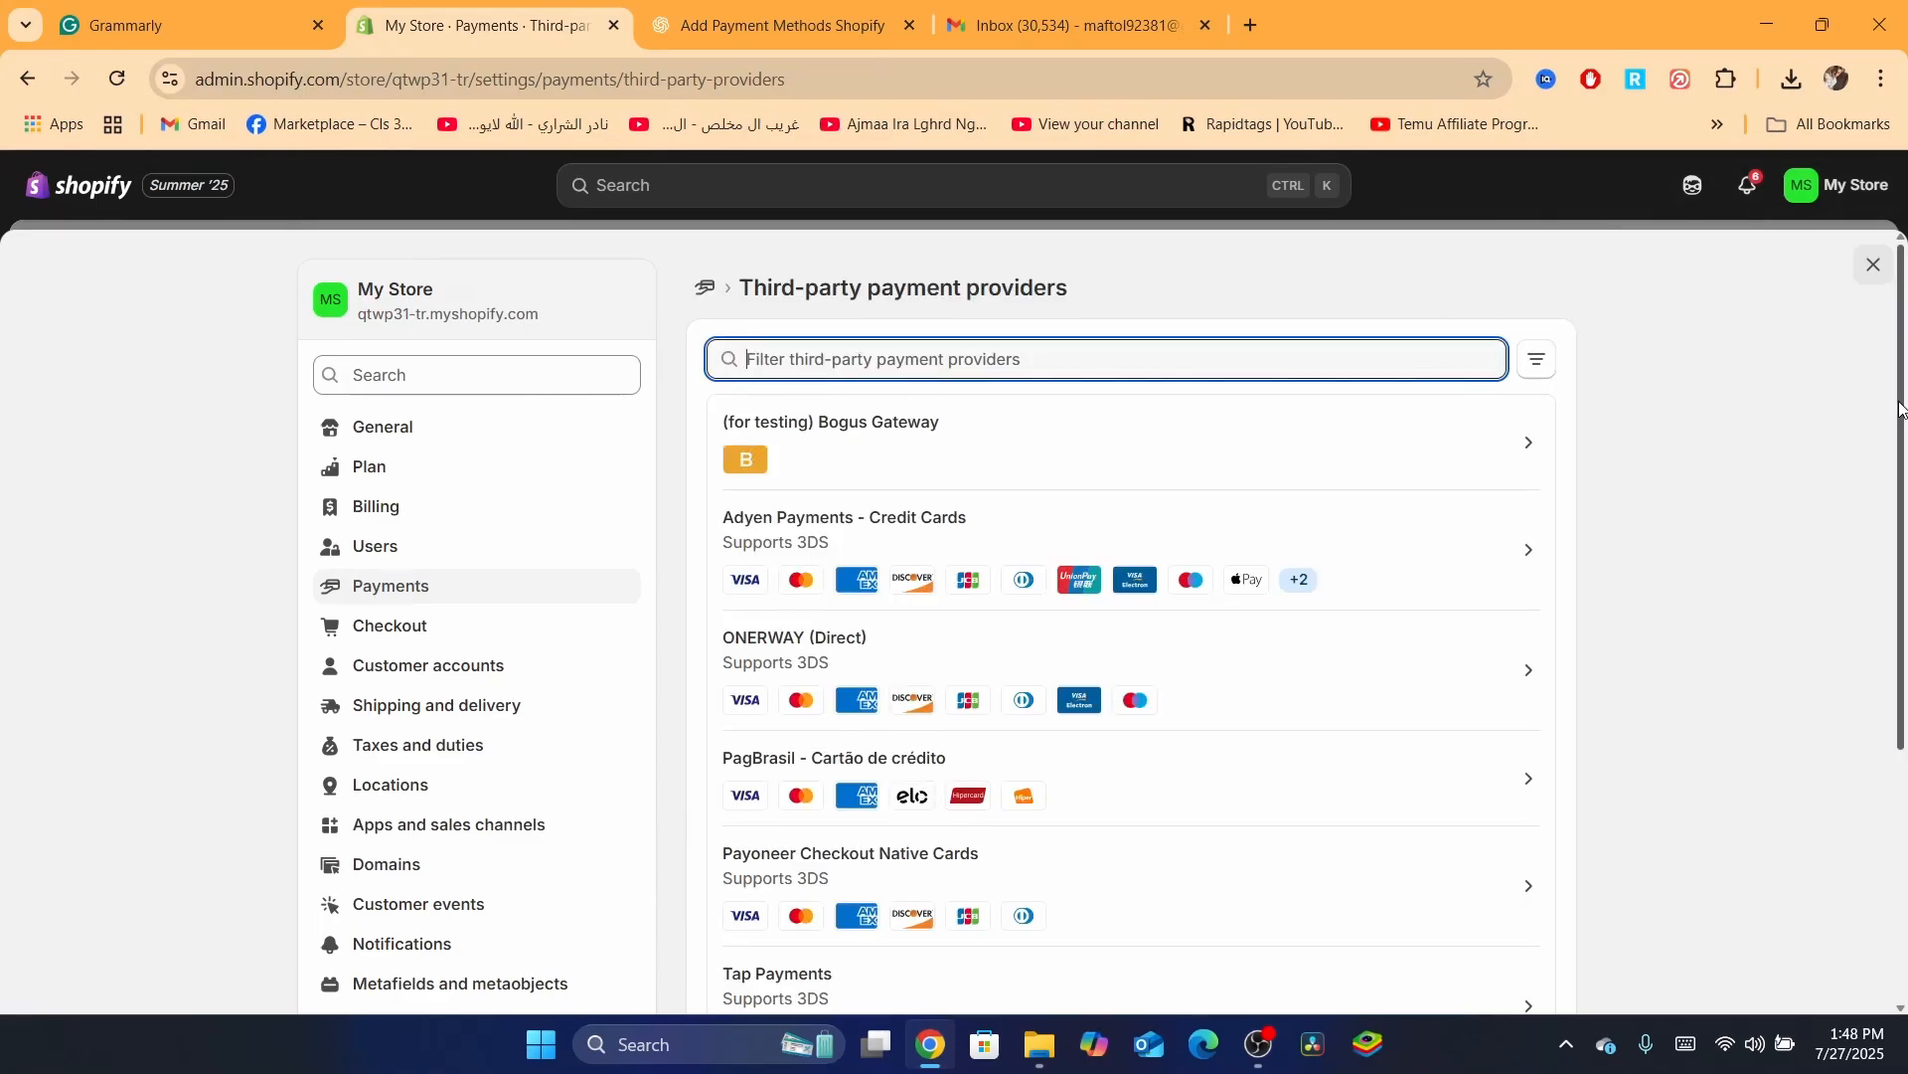
{"action": "left_click_drag", "start_coordinate": [1902, 409], "coordinate": [1905, 632]}
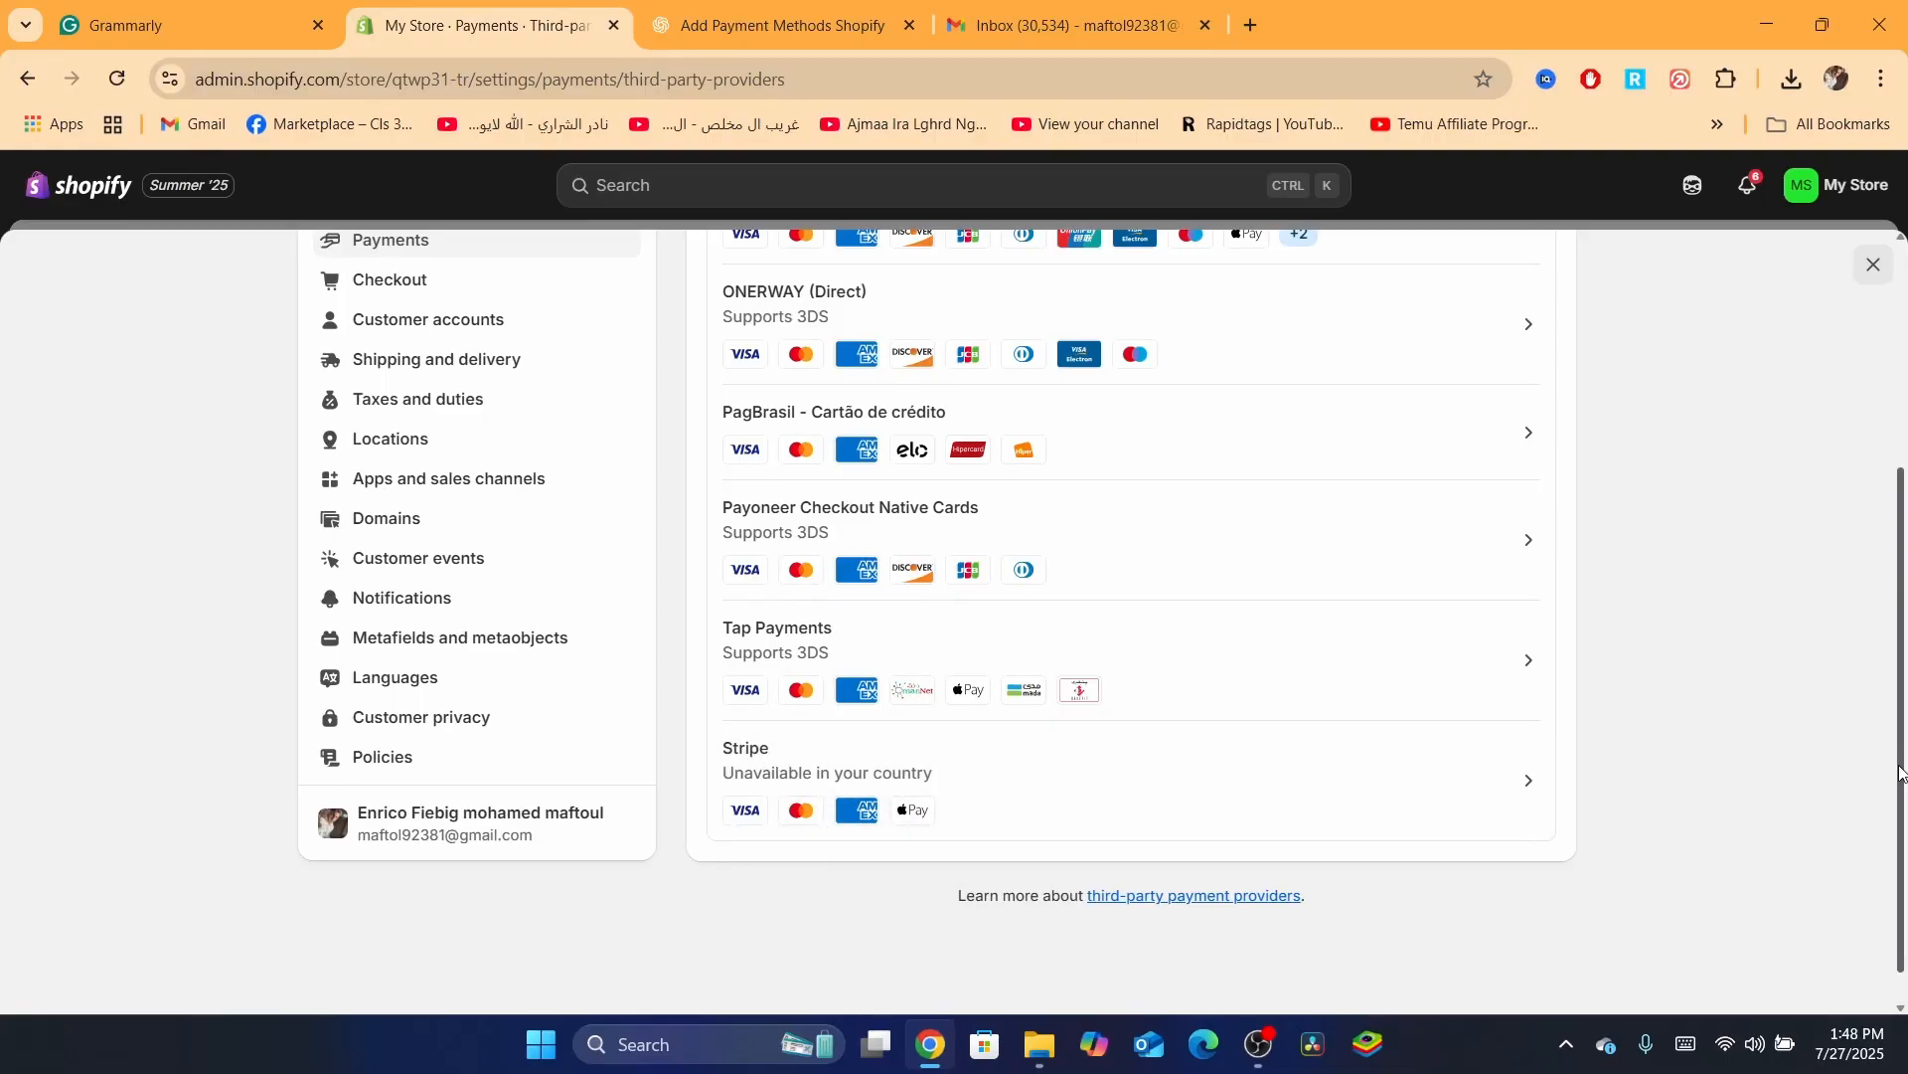
{"action": "scroll", "coordinate": [1841, 426], "scroll_direction": "up", "scroll_amount": 3}
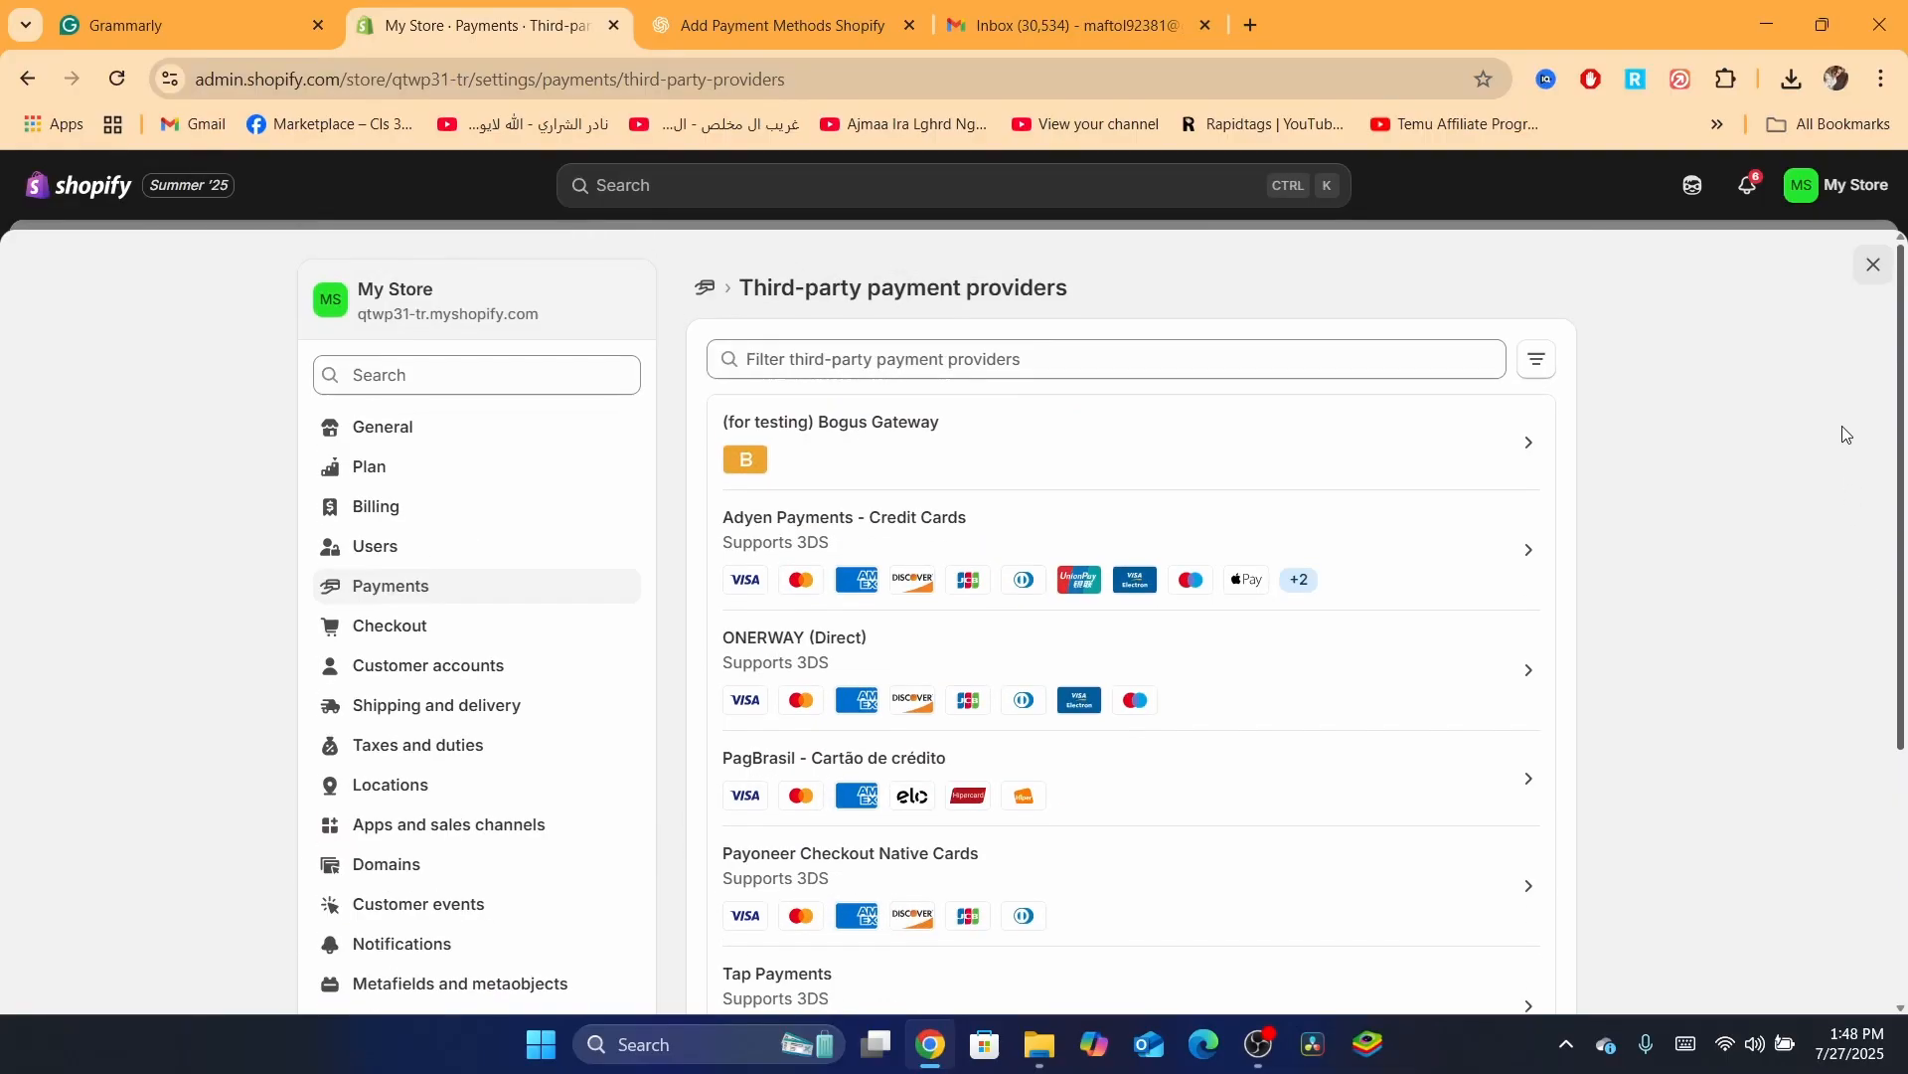
{"action": "left_click", "coordinate": [707, 288]}
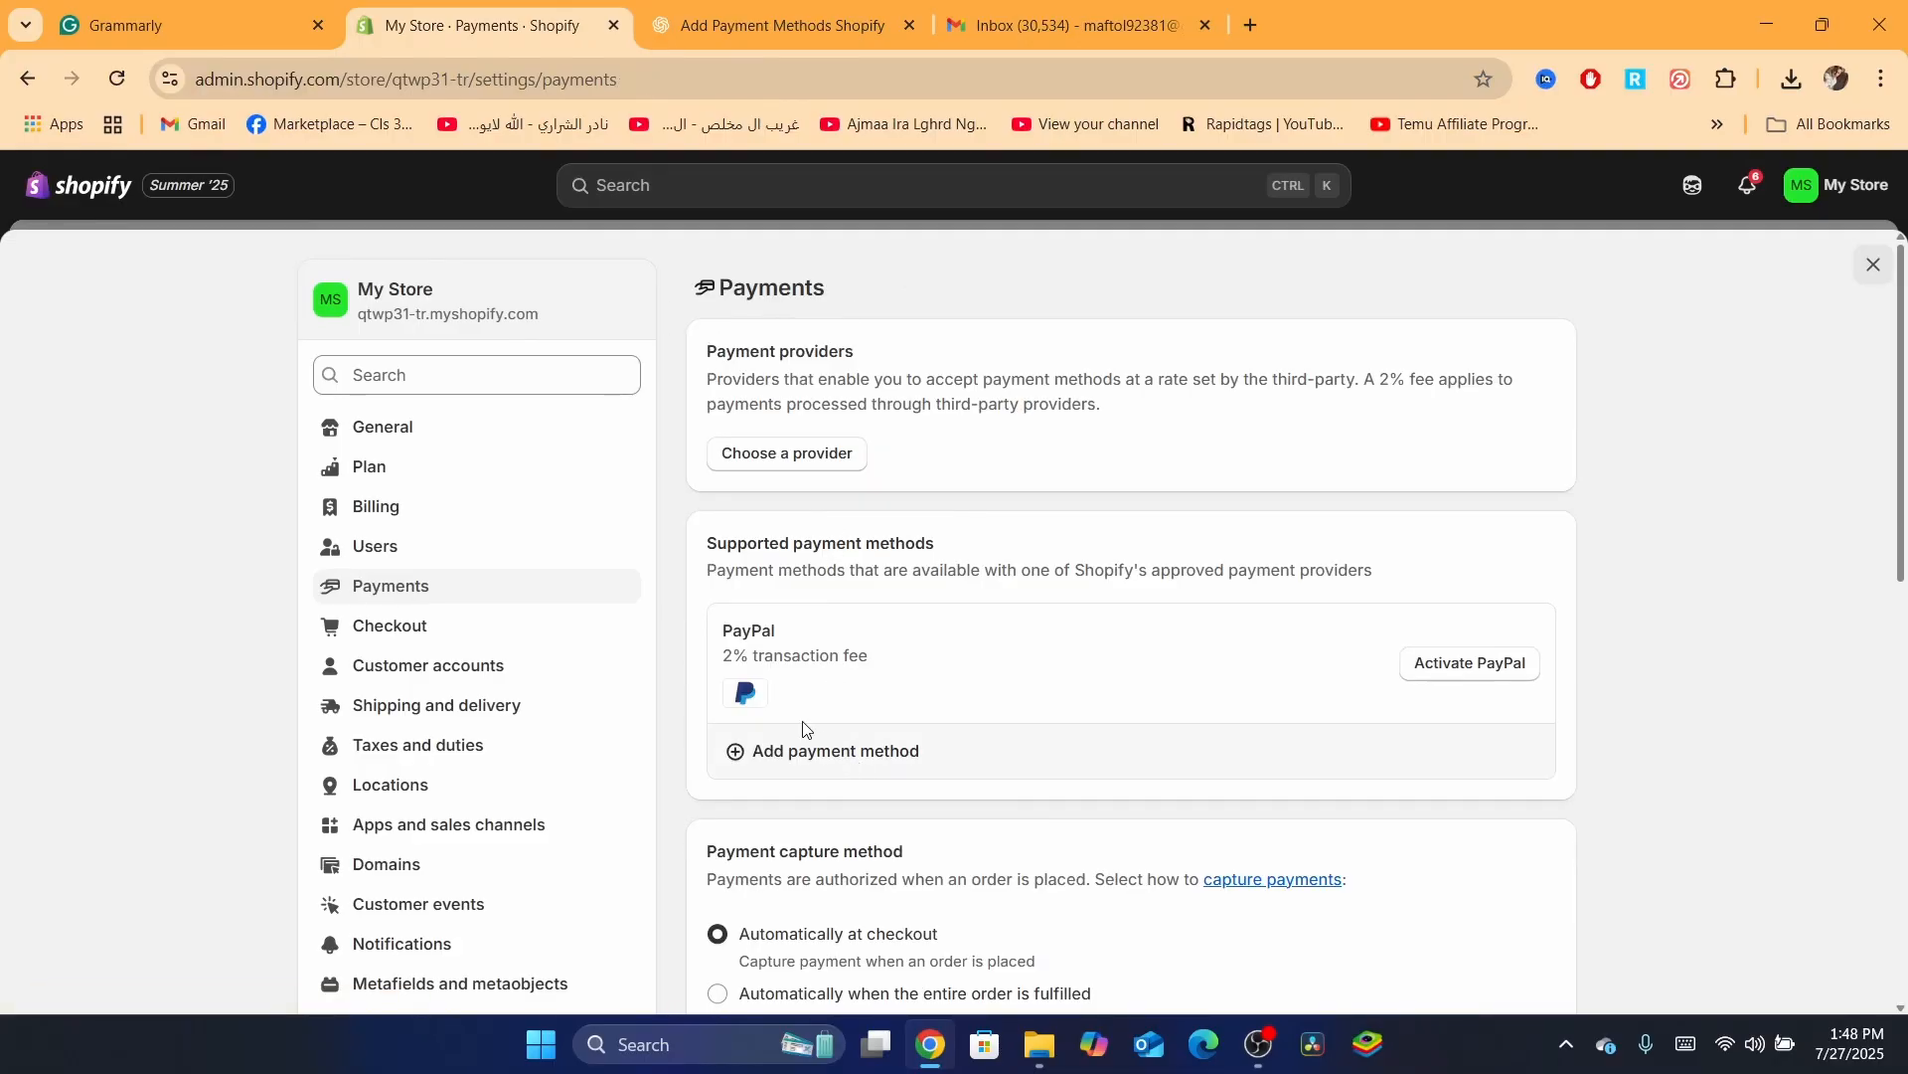
Open Add payment method and try a provider search for 's', then clear it
{"action": "left_click", "coordinate": [835, 752]}
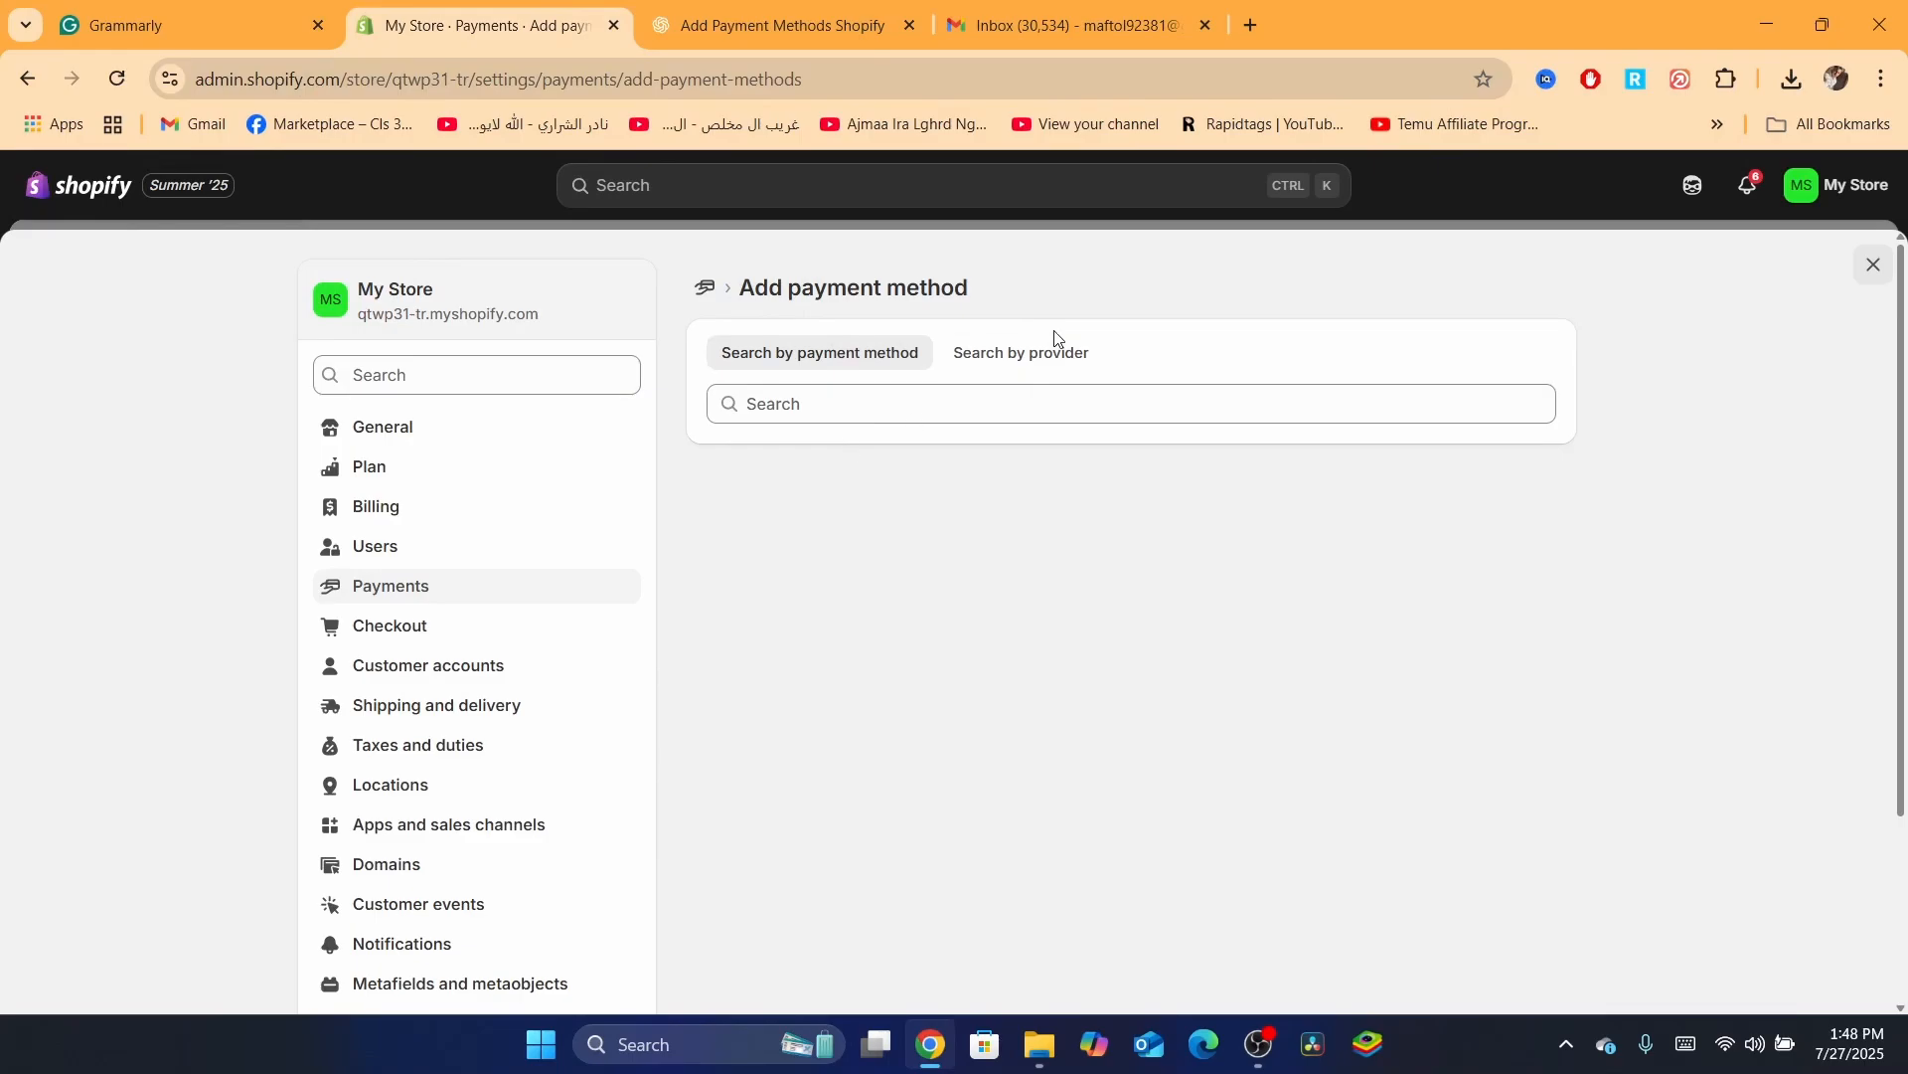
{"action": "left_click", "coordinate": [1026, 354]}
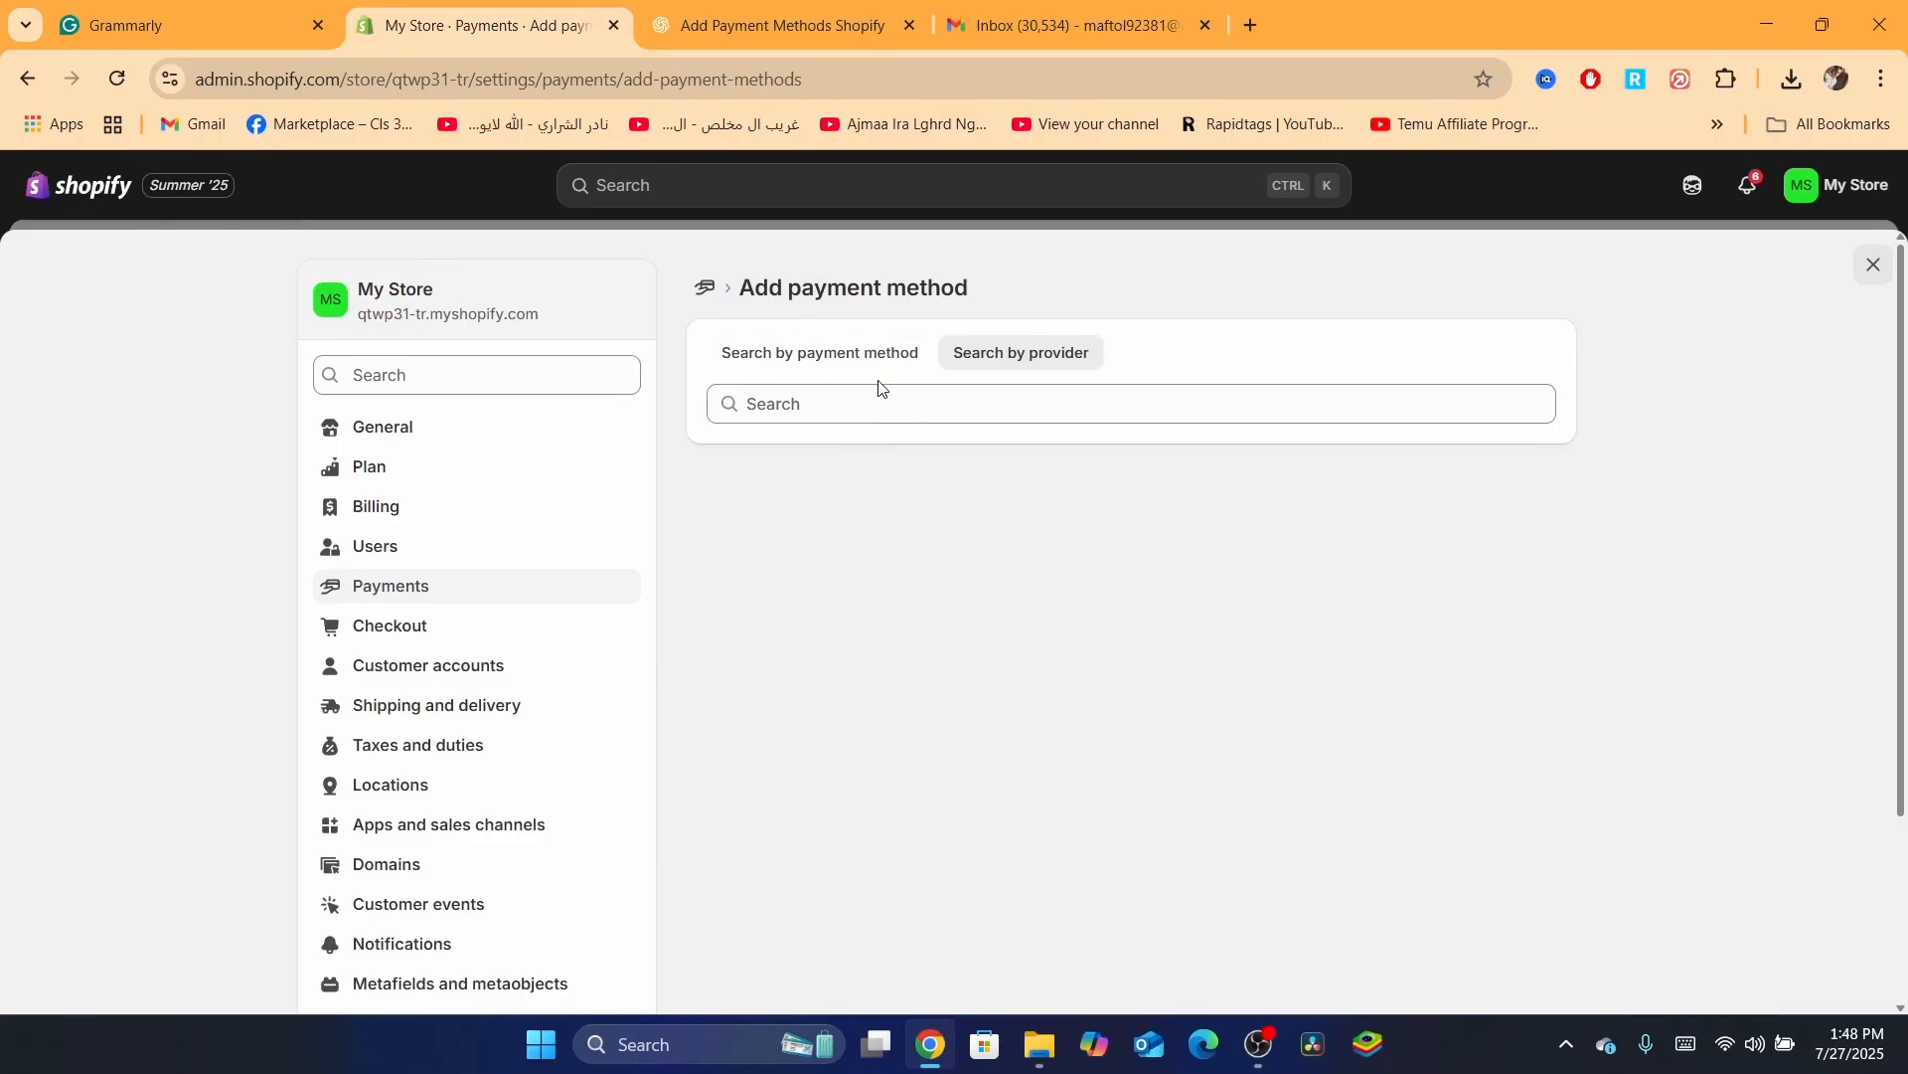
{"action": "left_click", "coordinate": [880, 404]}
{"action": "type", "text": "s"}
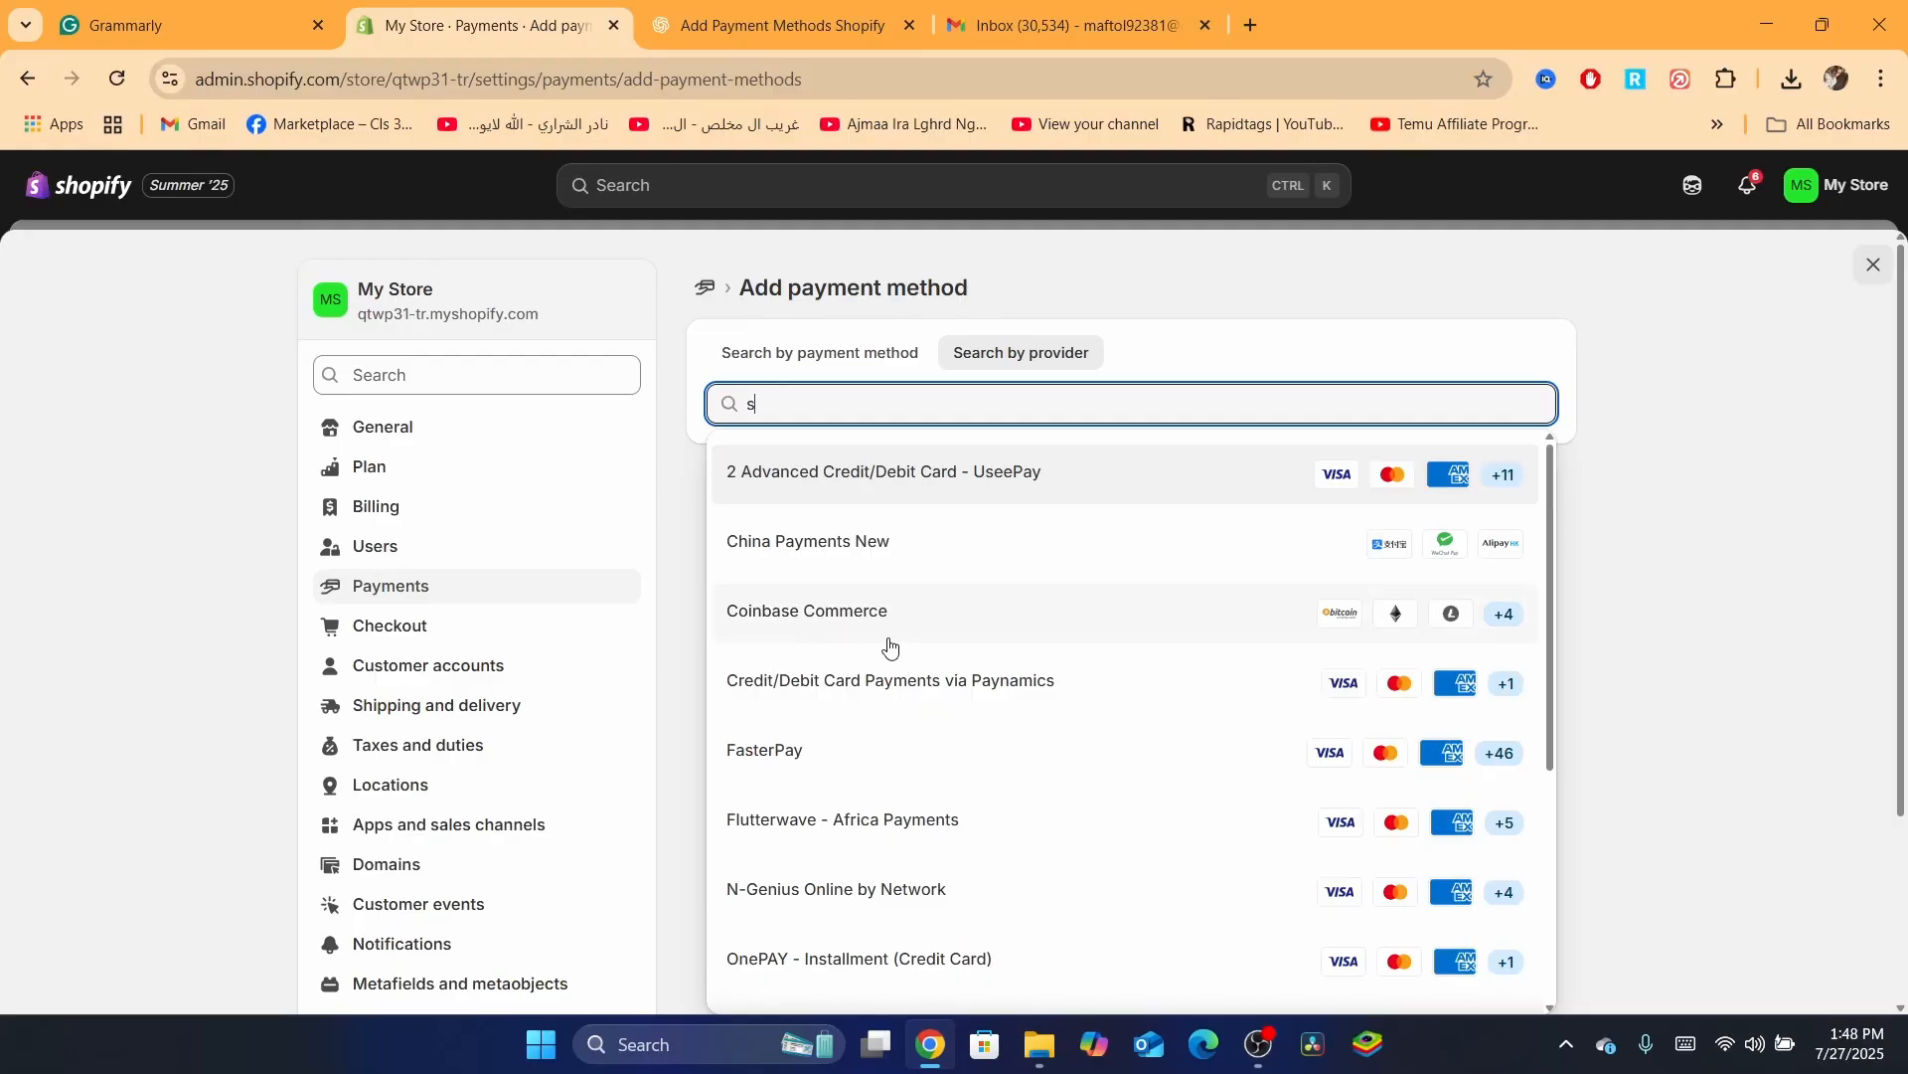
{"action": "key", "text": "BackSpace"}
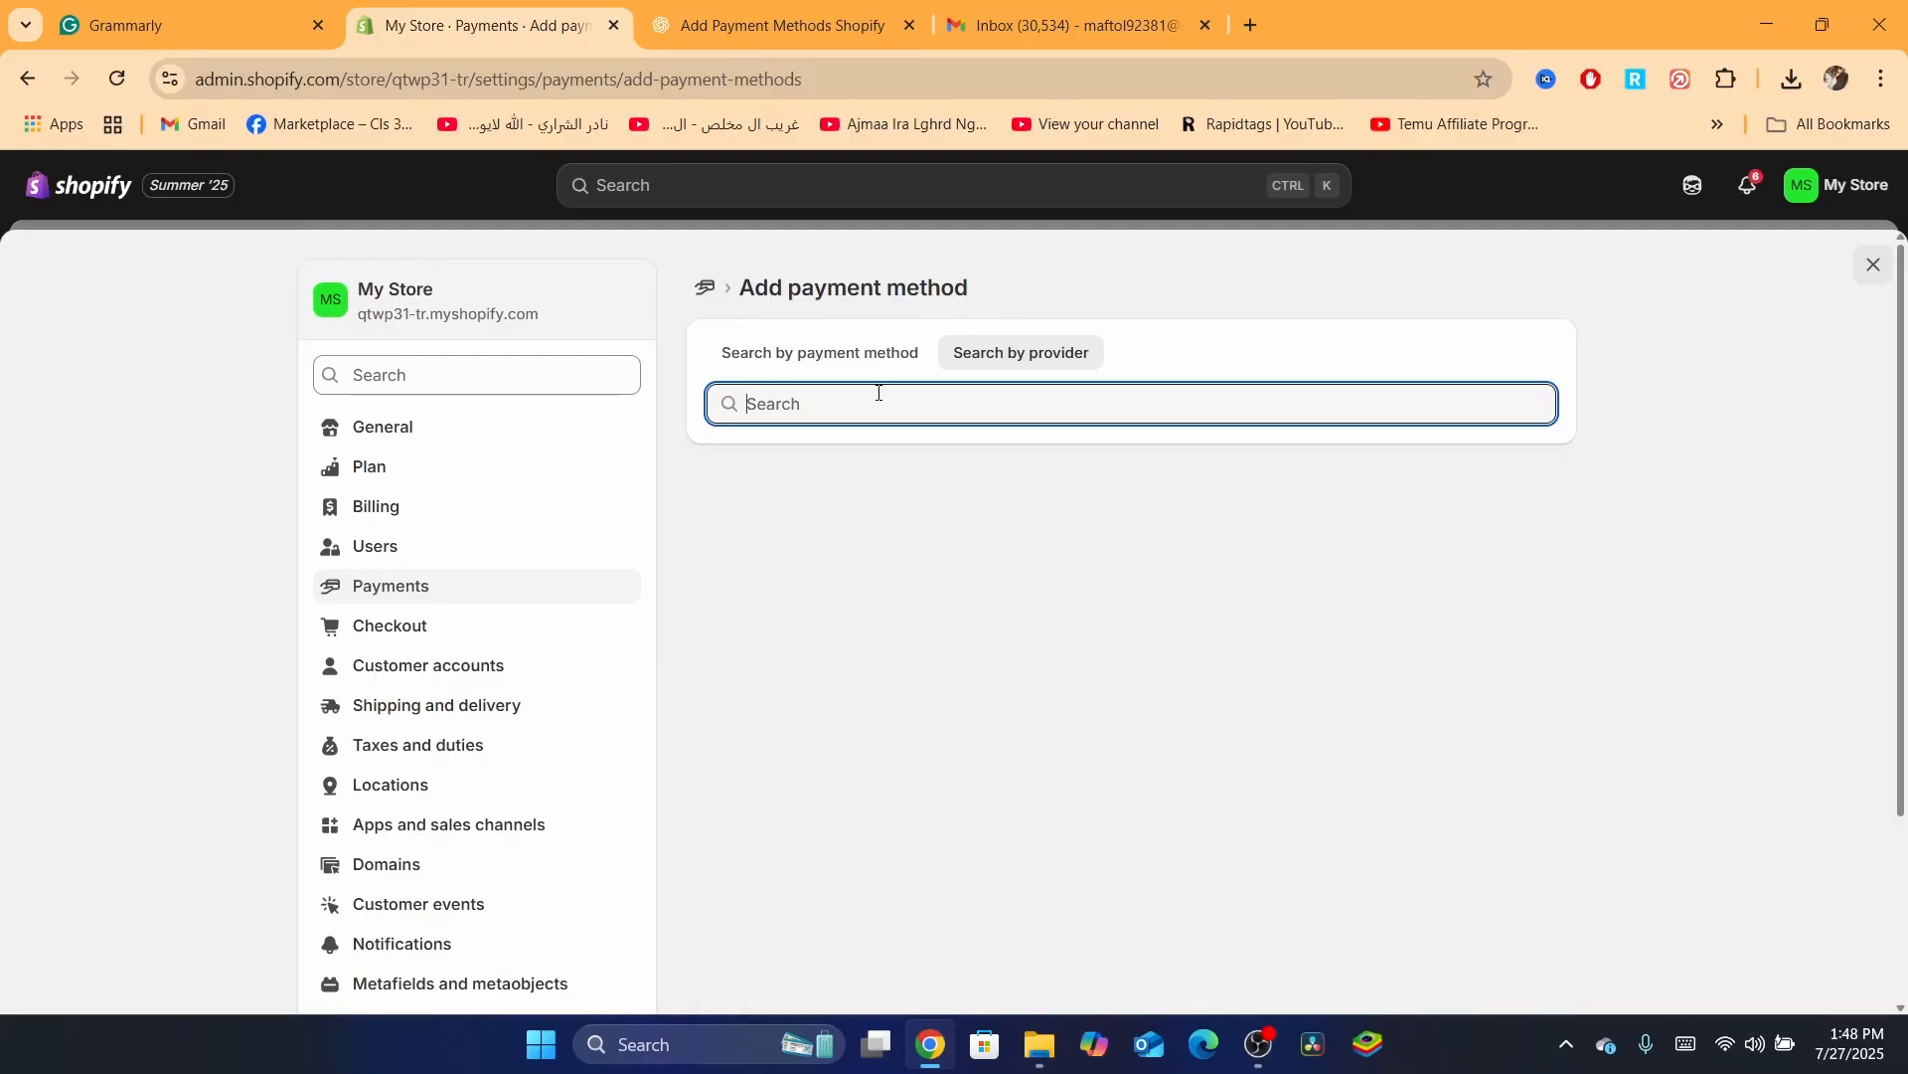
Filter payment methods to Bitcoin, view Coinbase Commerce, then return to Add payment method
{"action": "left_click", "coordinate": [793, 353]}
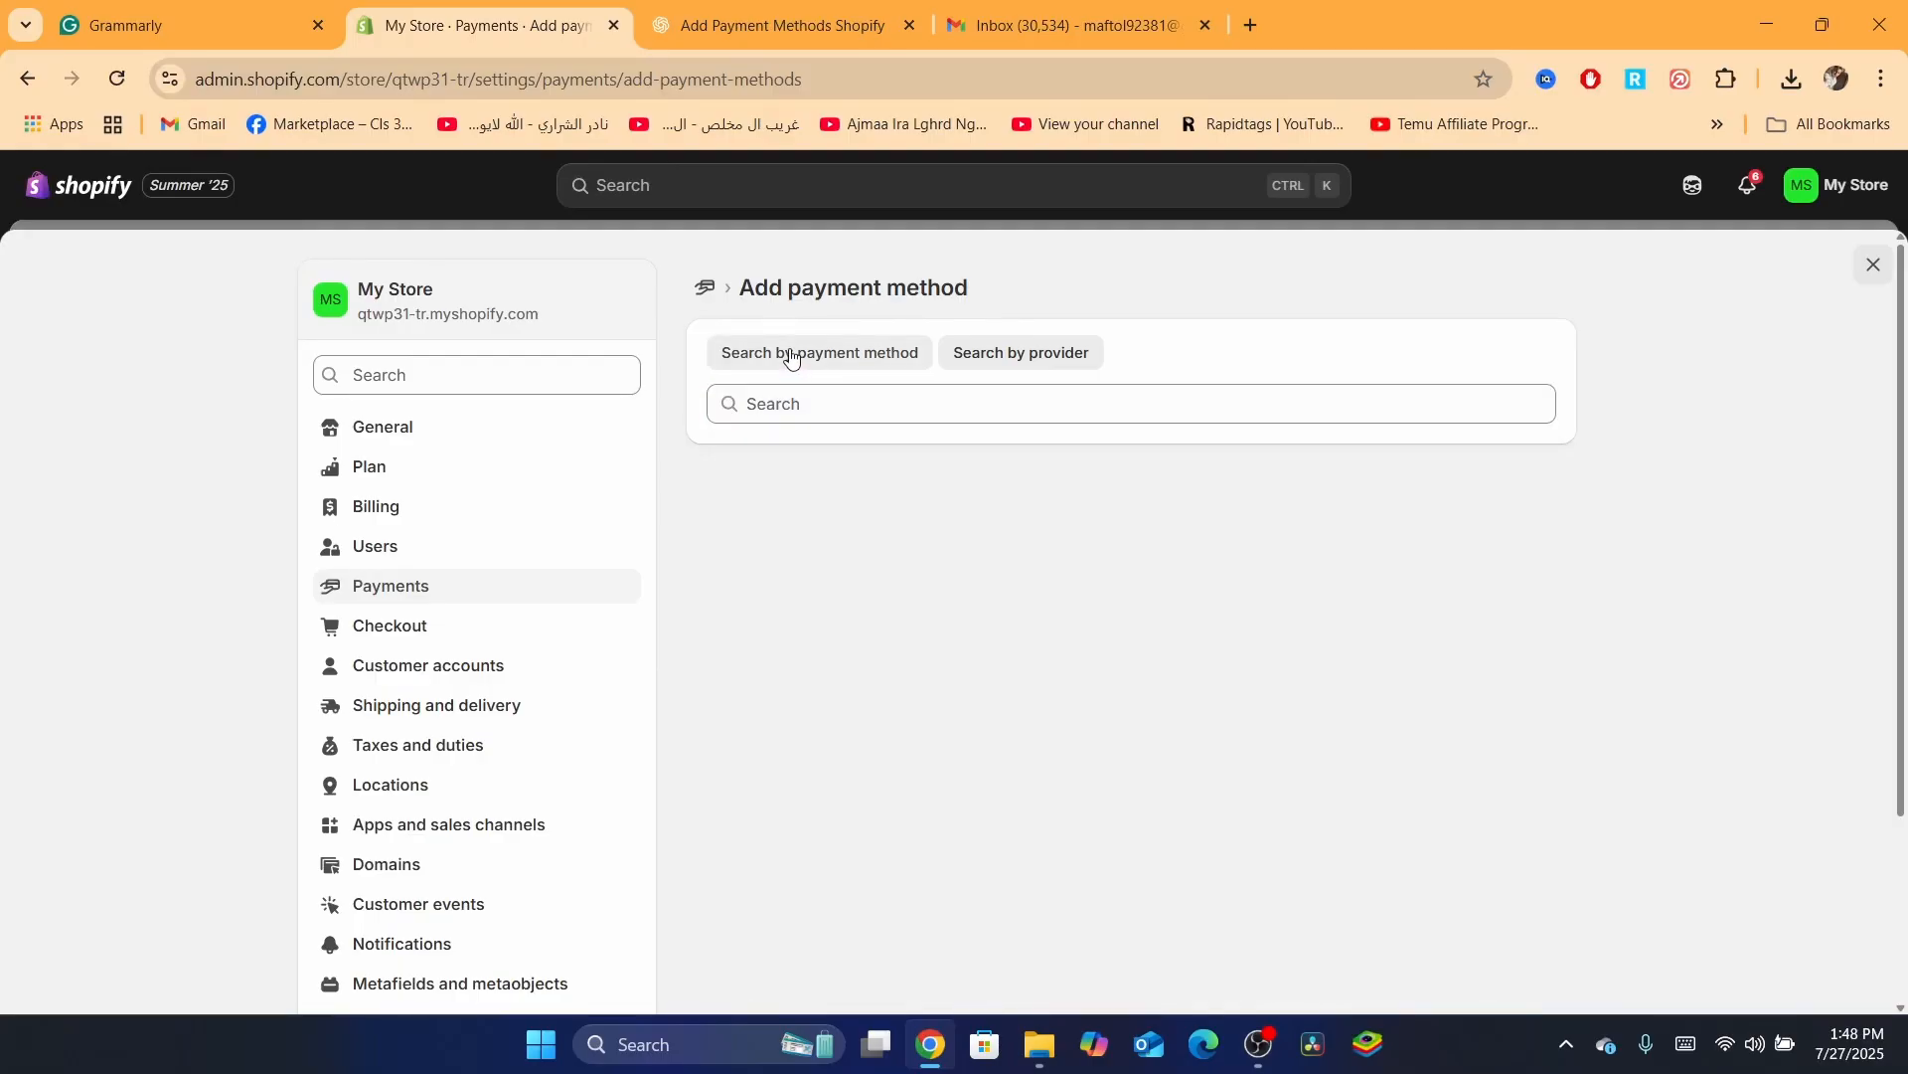
{"action": "left_click", "coordinate": [826, 404]}
{"action": "type", "text": "vi"}
{"action": "key", "text": "BackSpace"}
{"action": "key", "text": "BackSpace"}
{"action": "type", "text": "bitcoin"}
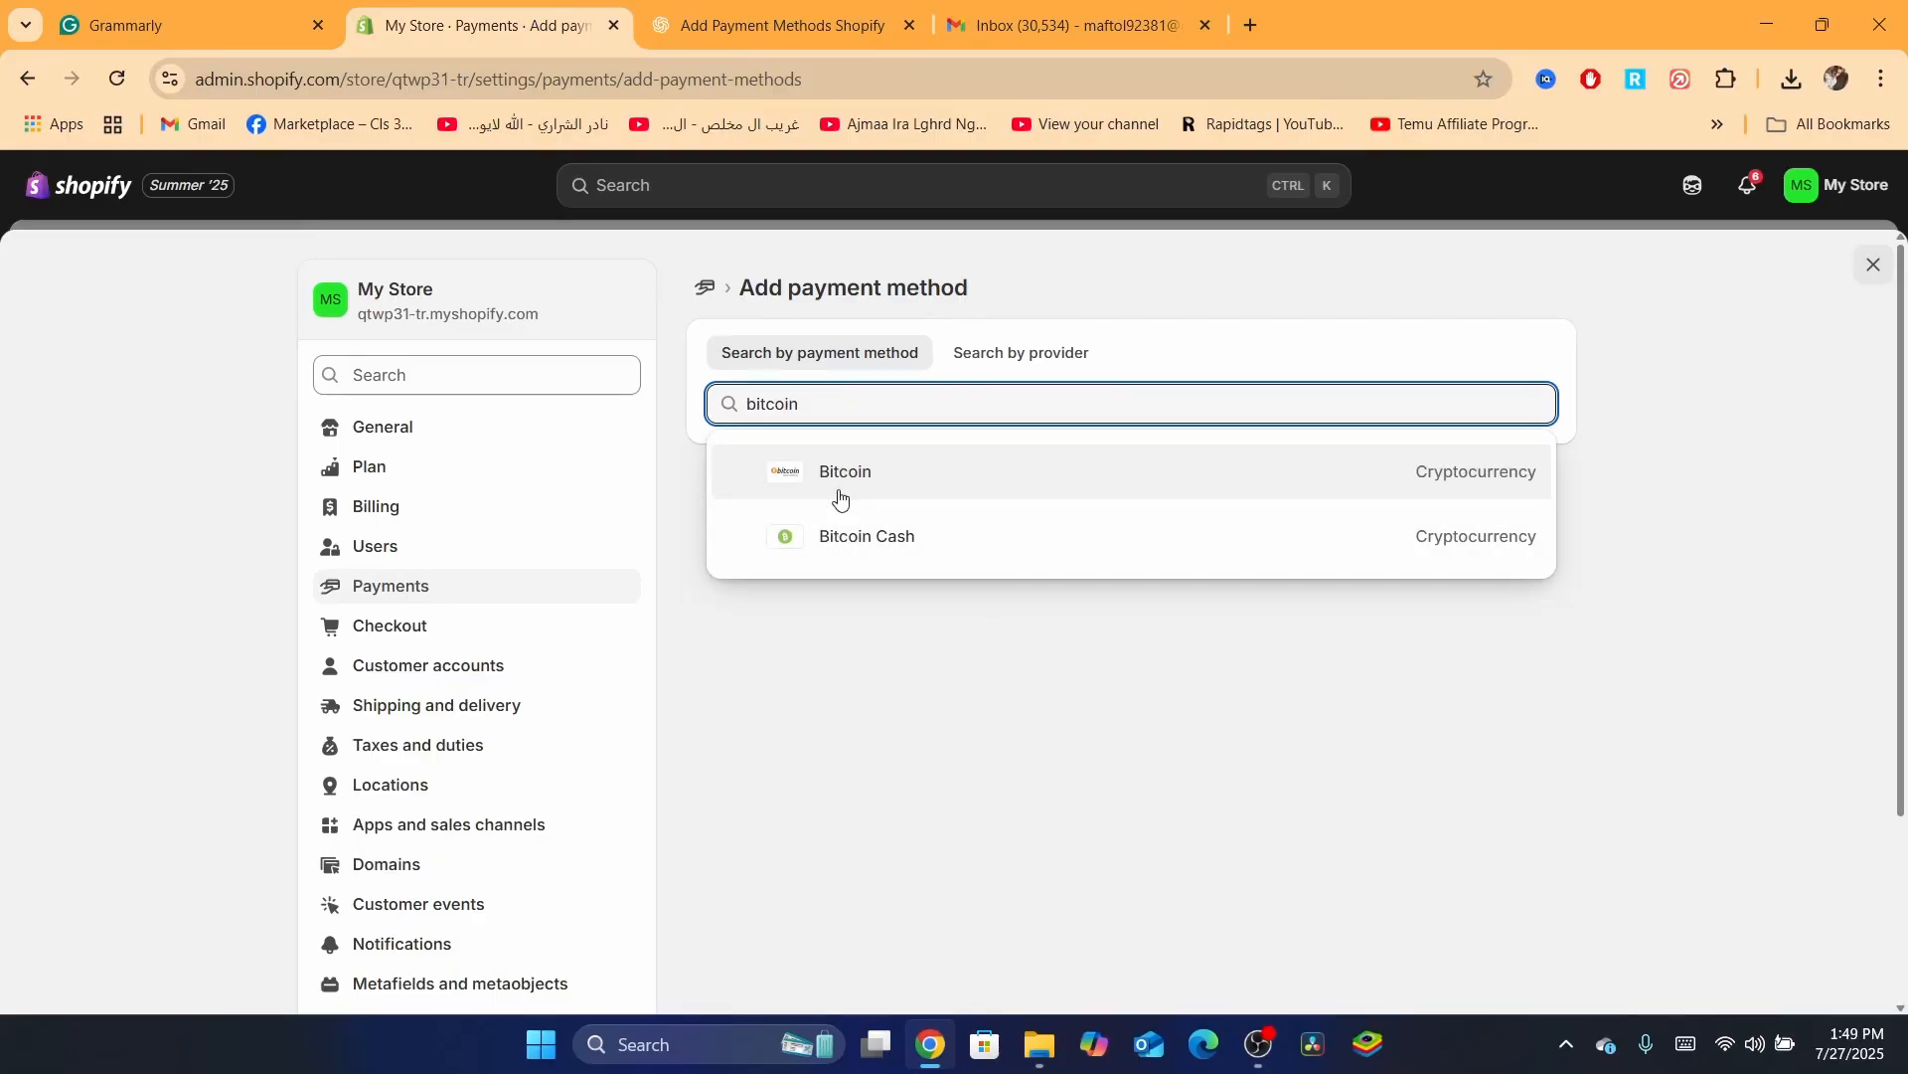
{"action": "left_click", "coordinate": [840, 497]}
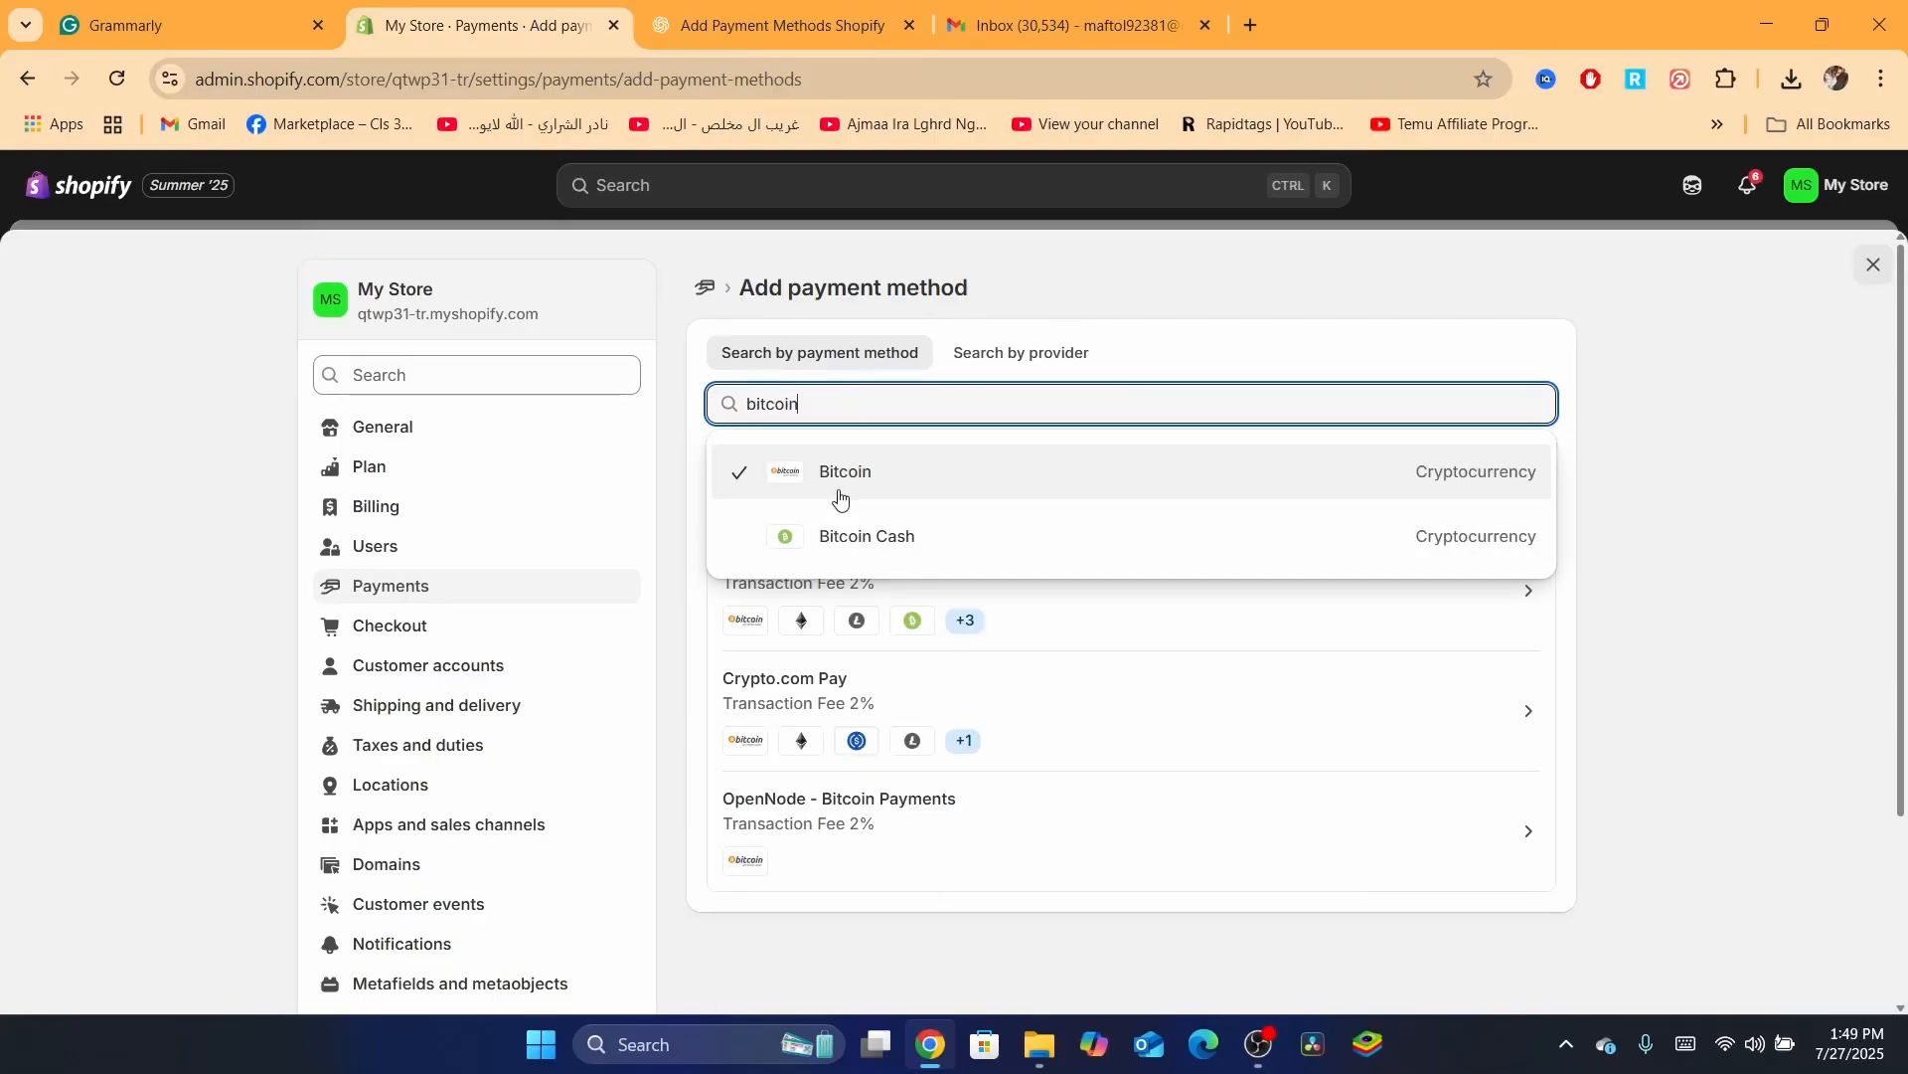
{"action": "left_click", "coordinate": [650, 648]}
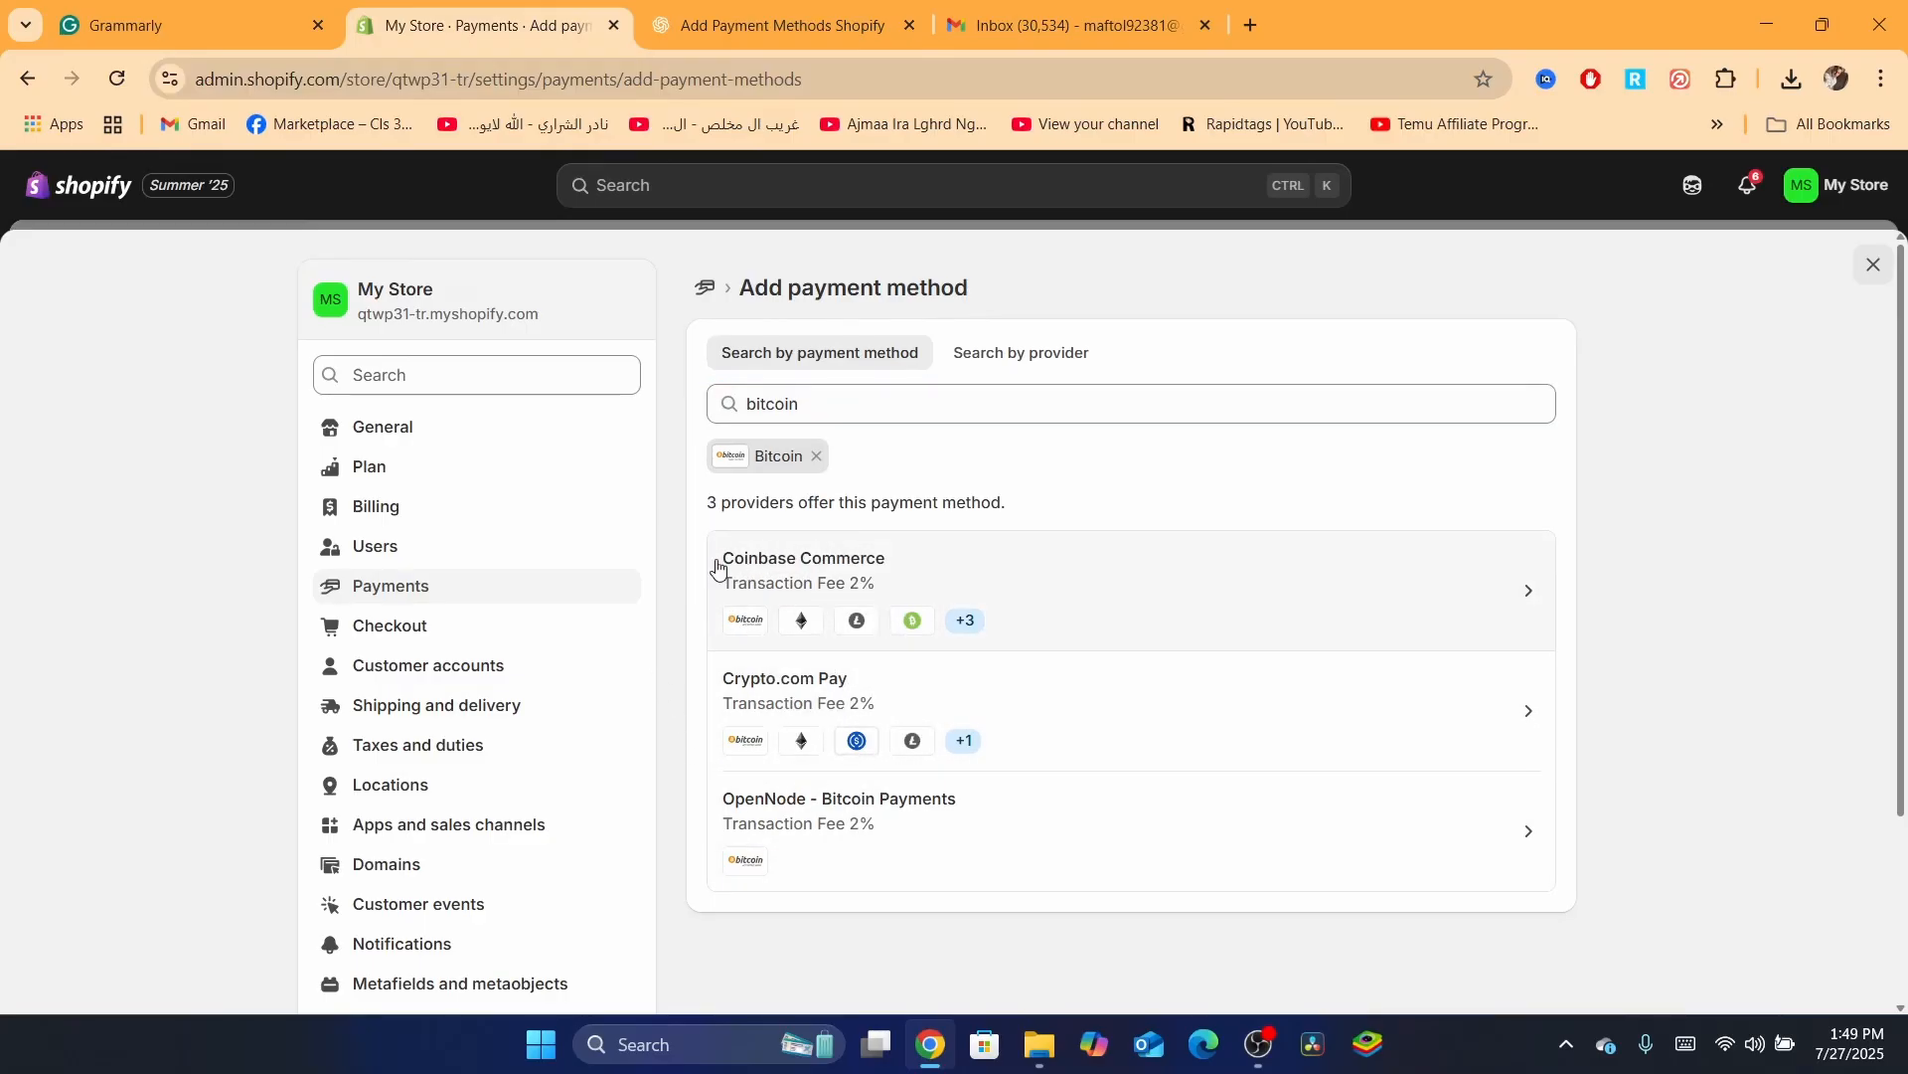
{"action": "left_click", "coordinate": [891, 568]}
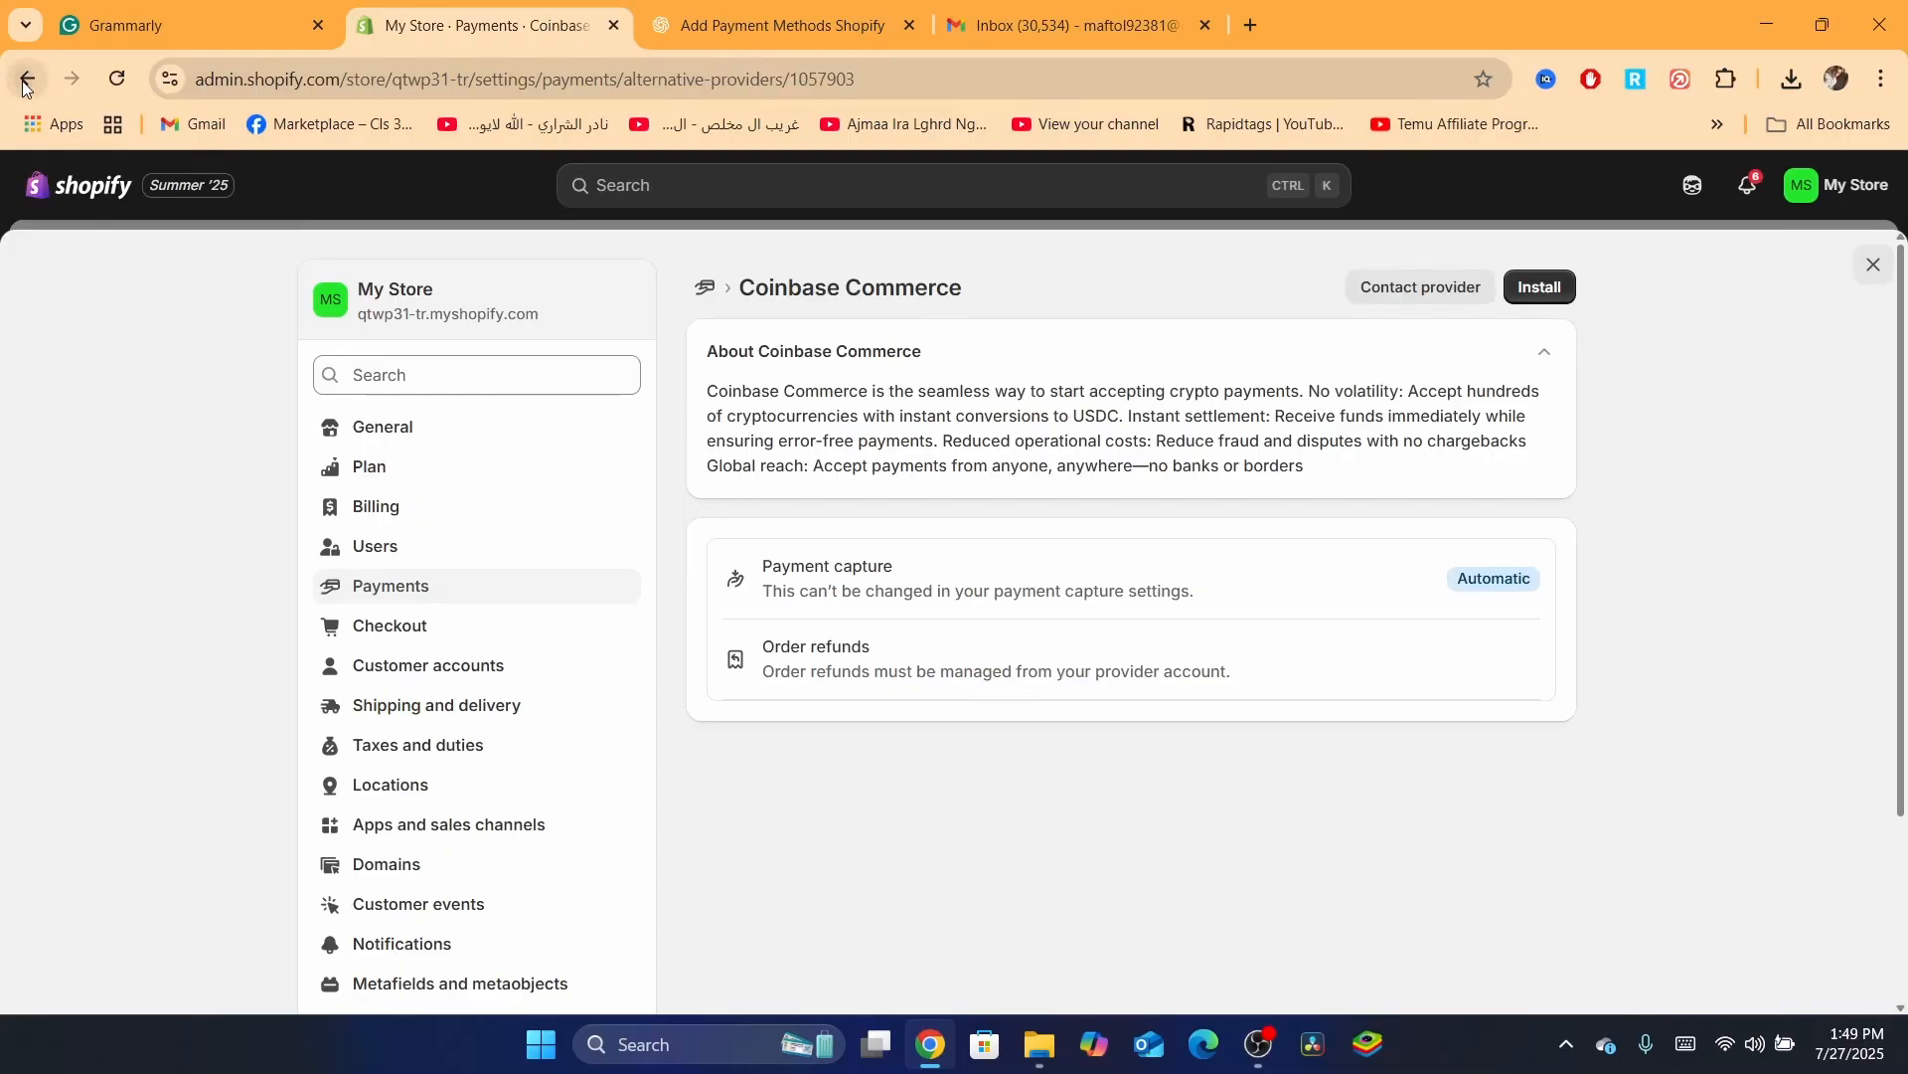
{"action": "left_click", "coordinate": [26, 82]}
Search payment methods for 'visa' and select Visa from the suggestions
{"action": "left_click", "coordinate": [825, 398]}
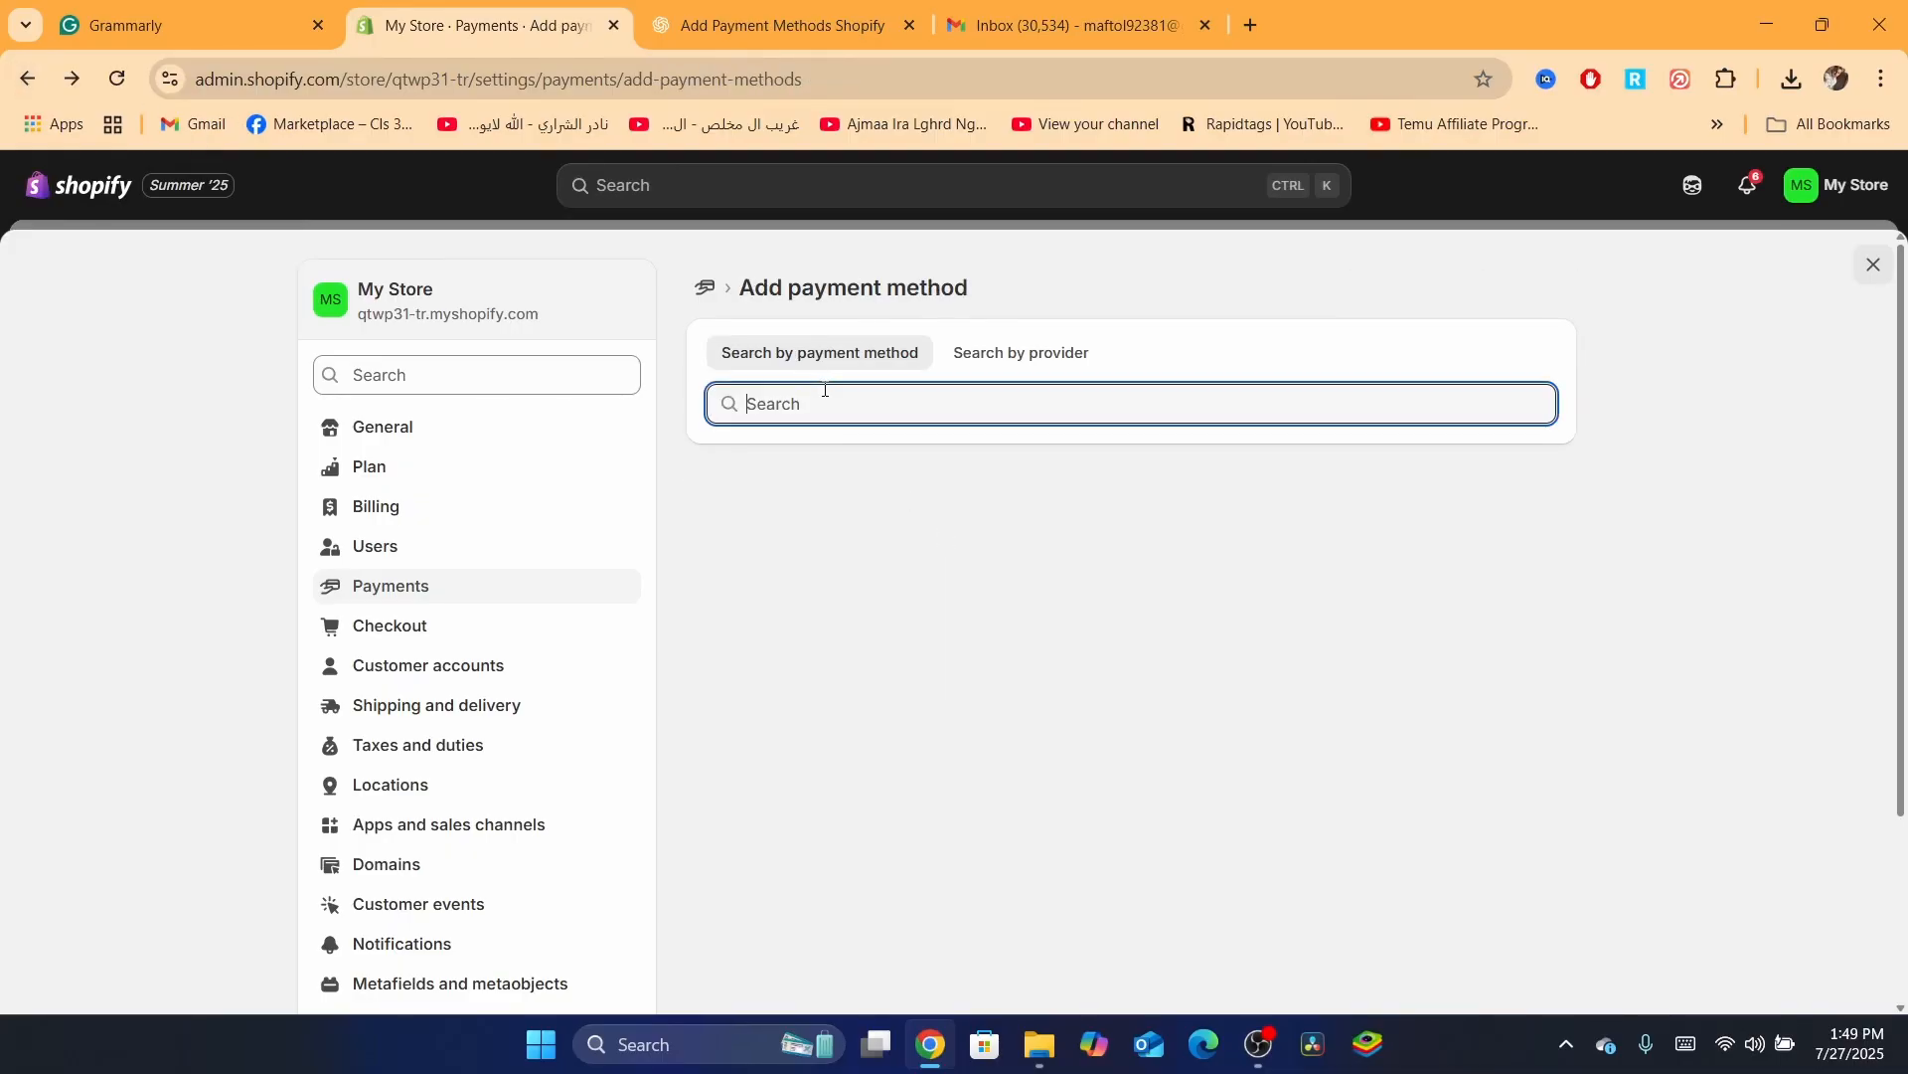
{"action": "type", "text": "vo"}
{"action": "key", "text": "BackSpace"}
{"action": "type", "text": "bou"}
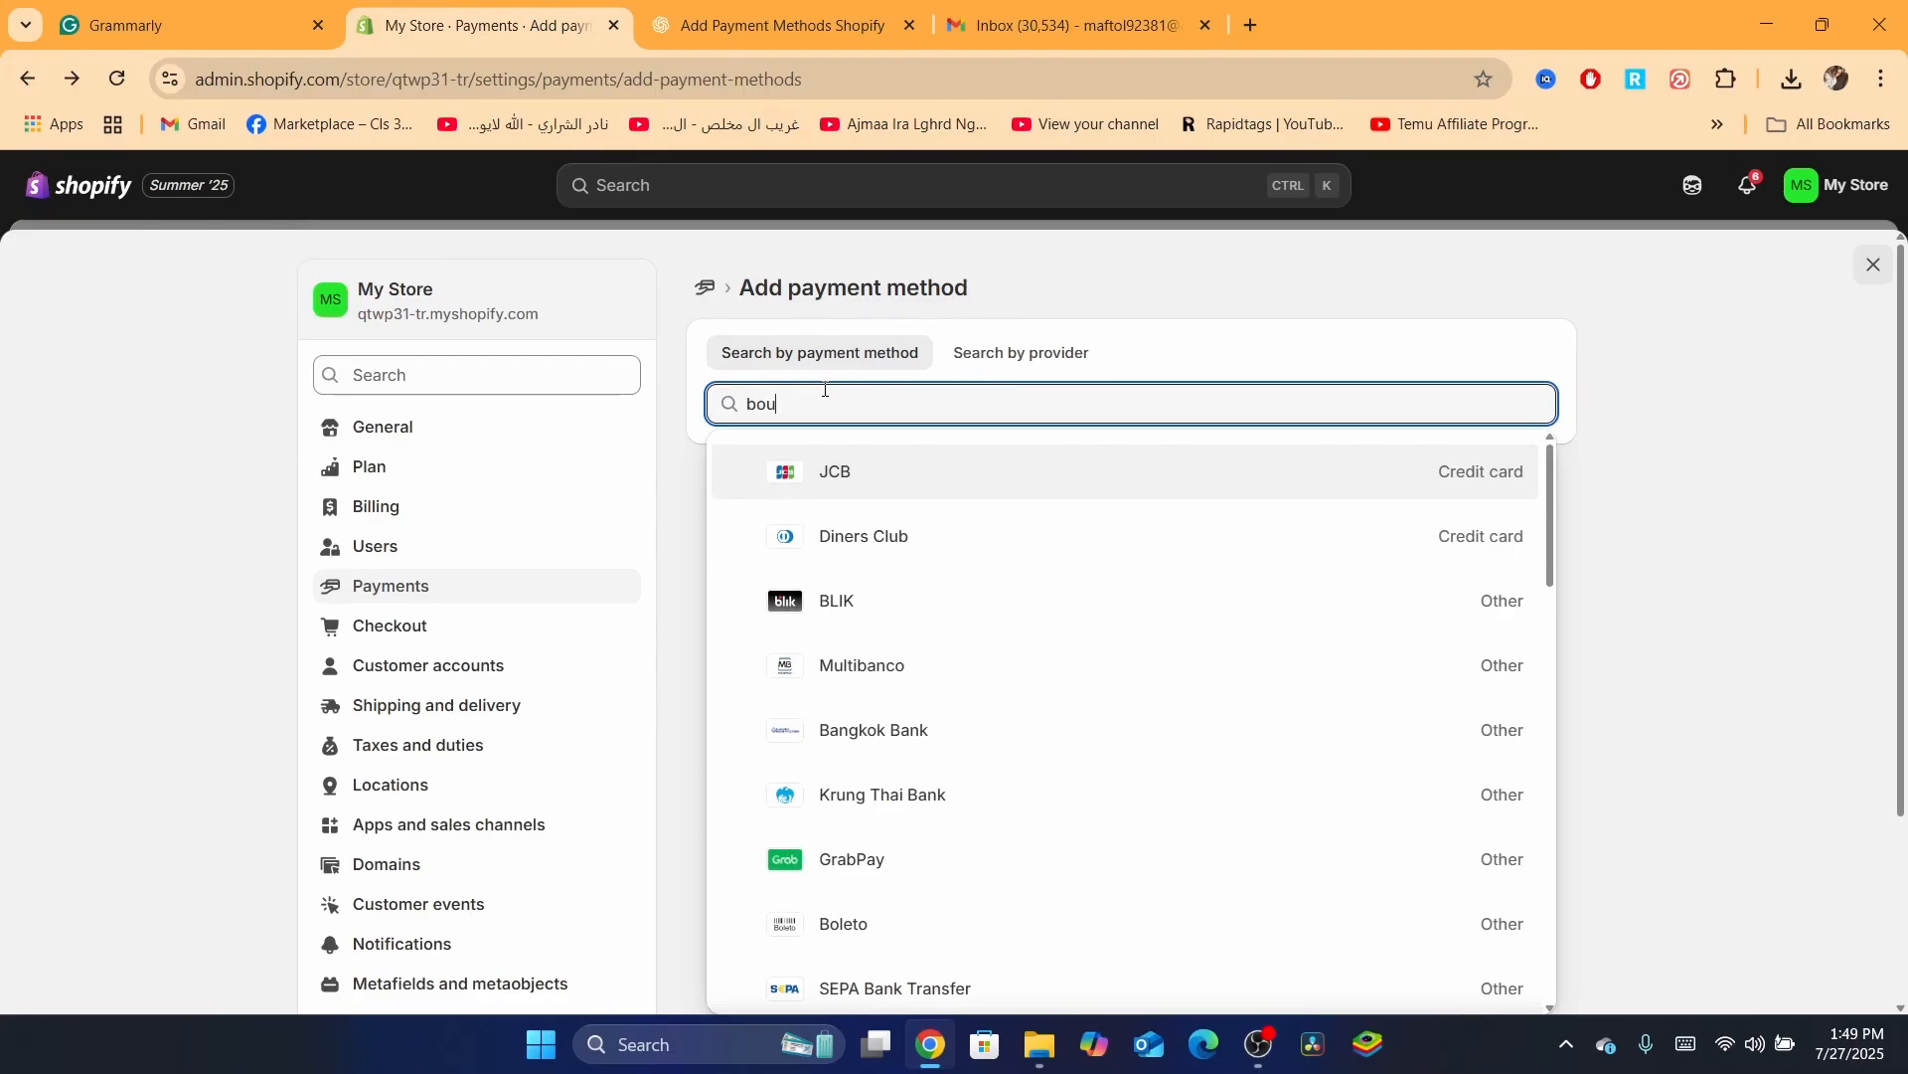
{"action": "key", "text": "BackSpace"}
{"action": "key", "text": "BackSpace"}
{"action": "type", "text": "ic"}
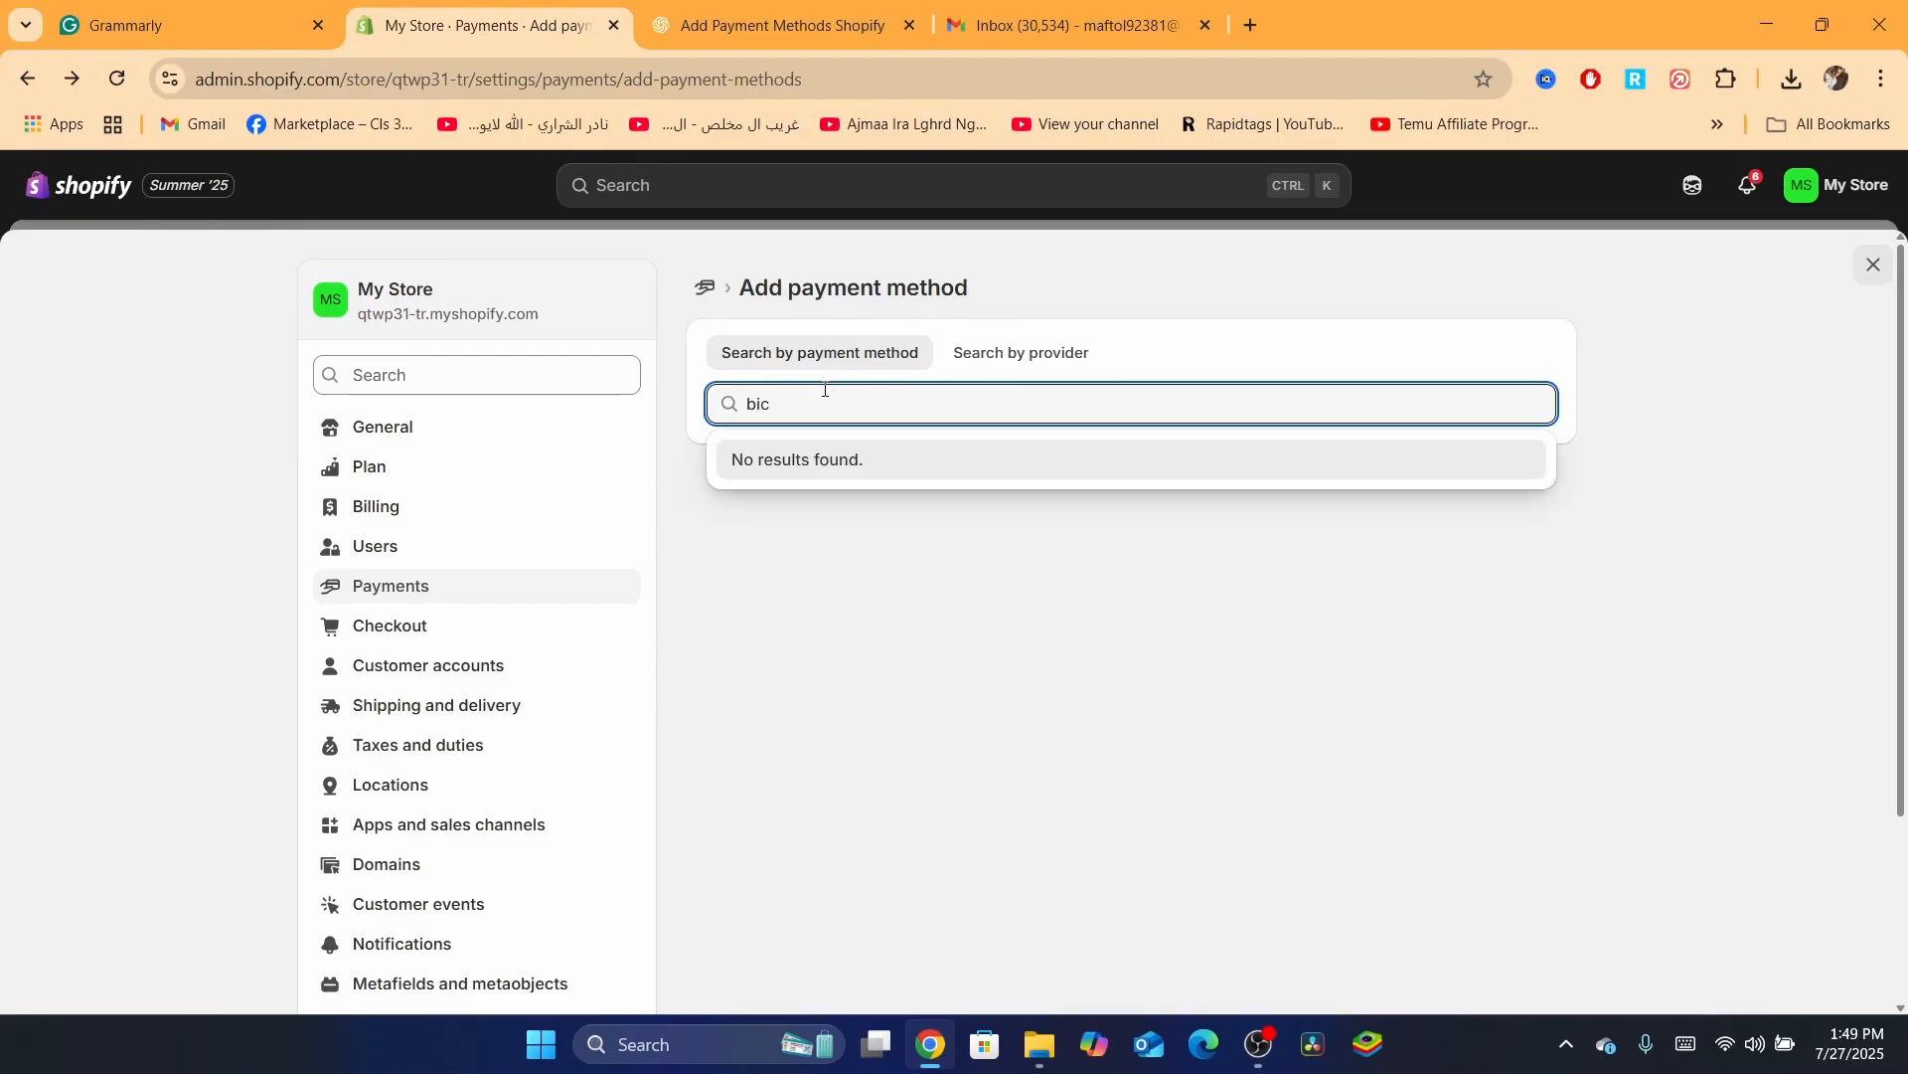
{"action": "key", "text": "BackSpace"}
{"action": "key", "text": "BackSpace"}
{"action": "key", "text": "BackSpace"}
{"action": "type", "text": "visa"}
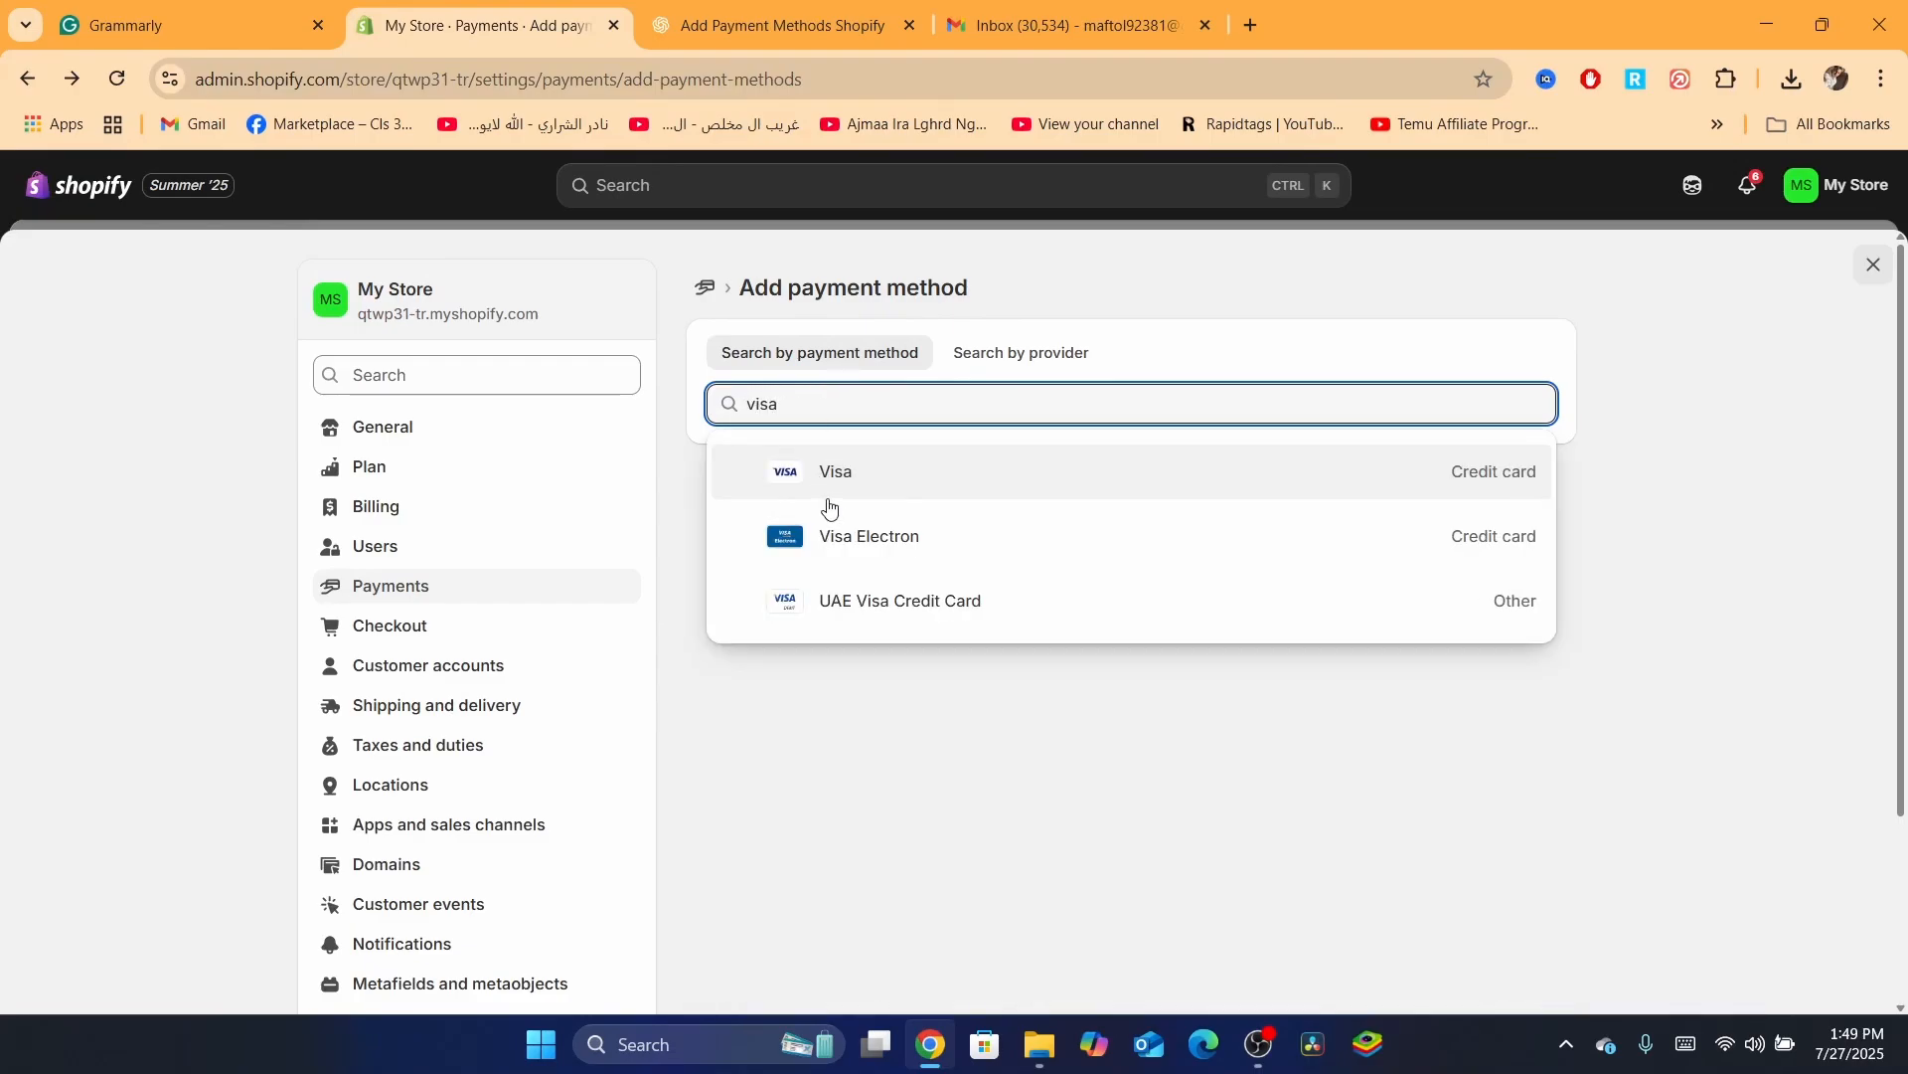
{"action": "left_click", "coordinate": [836, 491]}
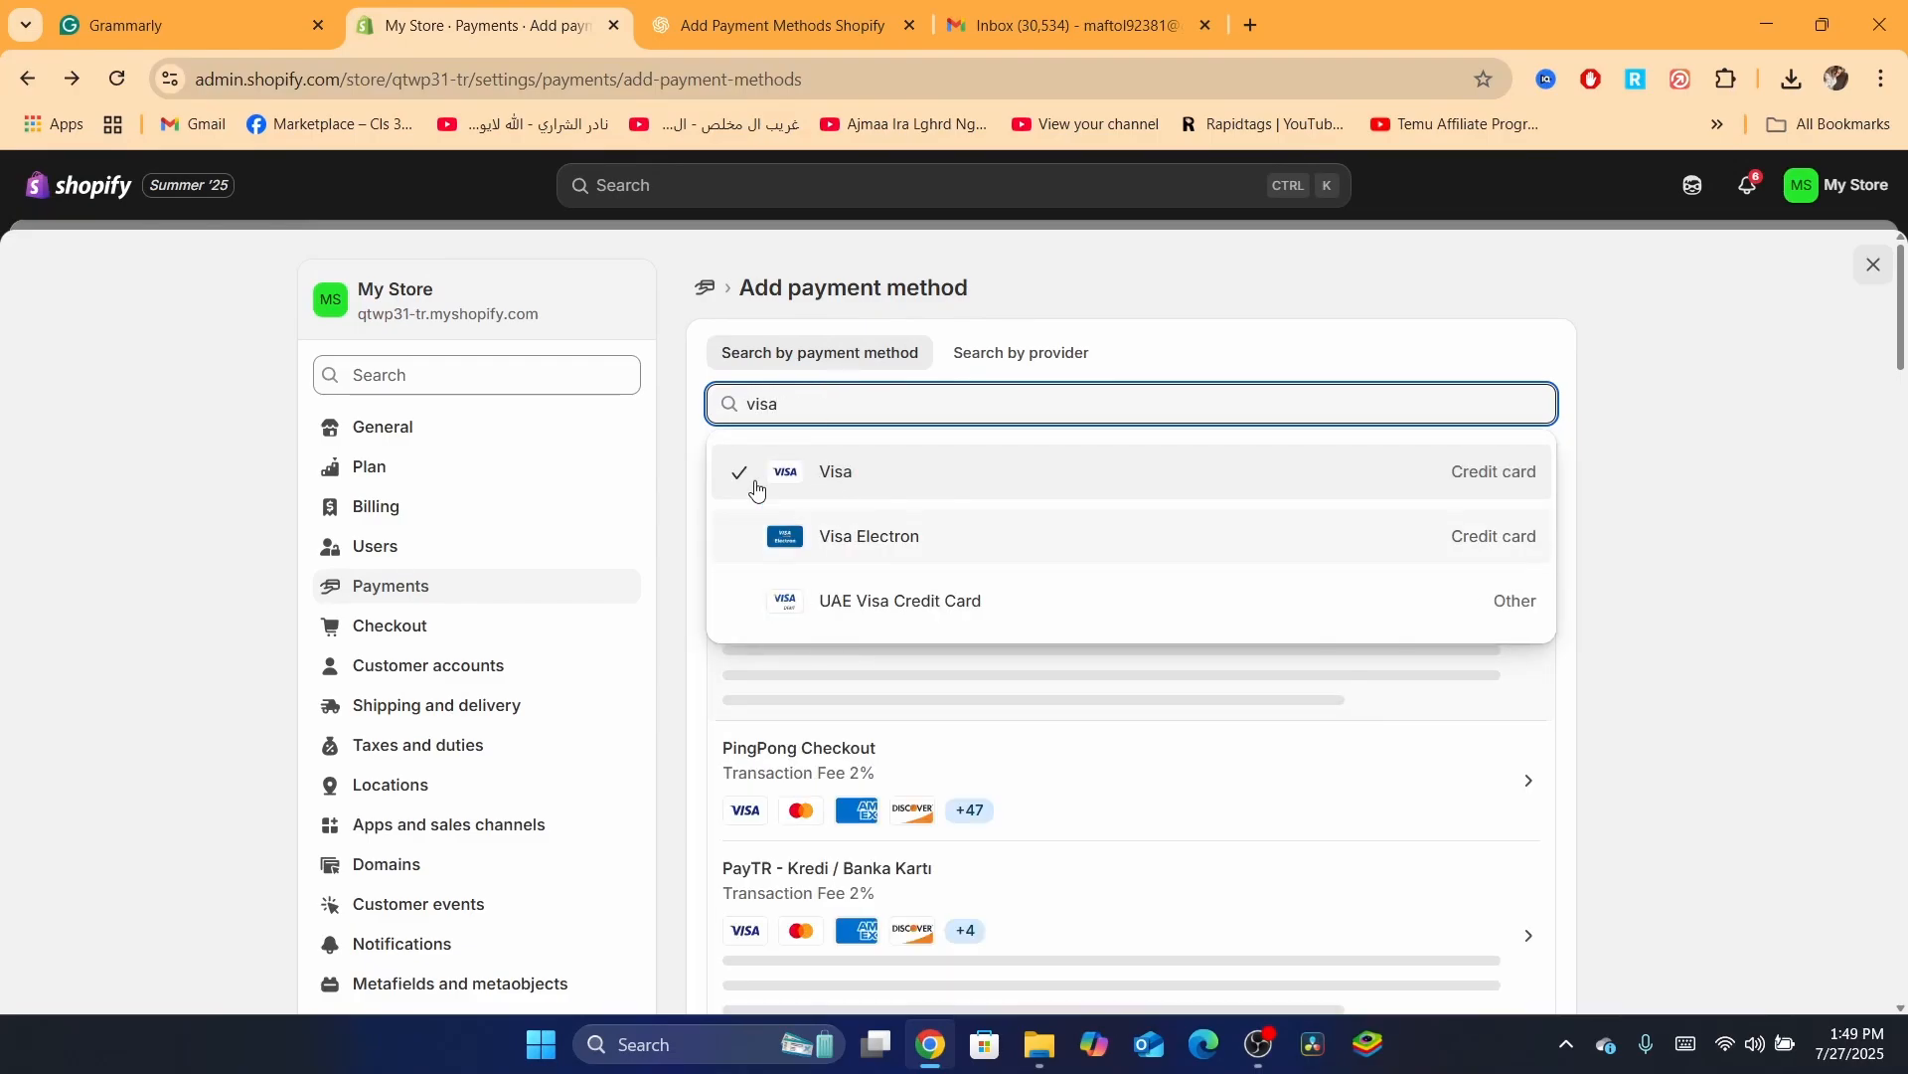
{"action": "left_click", "coordinate": [678, 418]}
{"action": "left_click", "coordinate": [870, 392]}
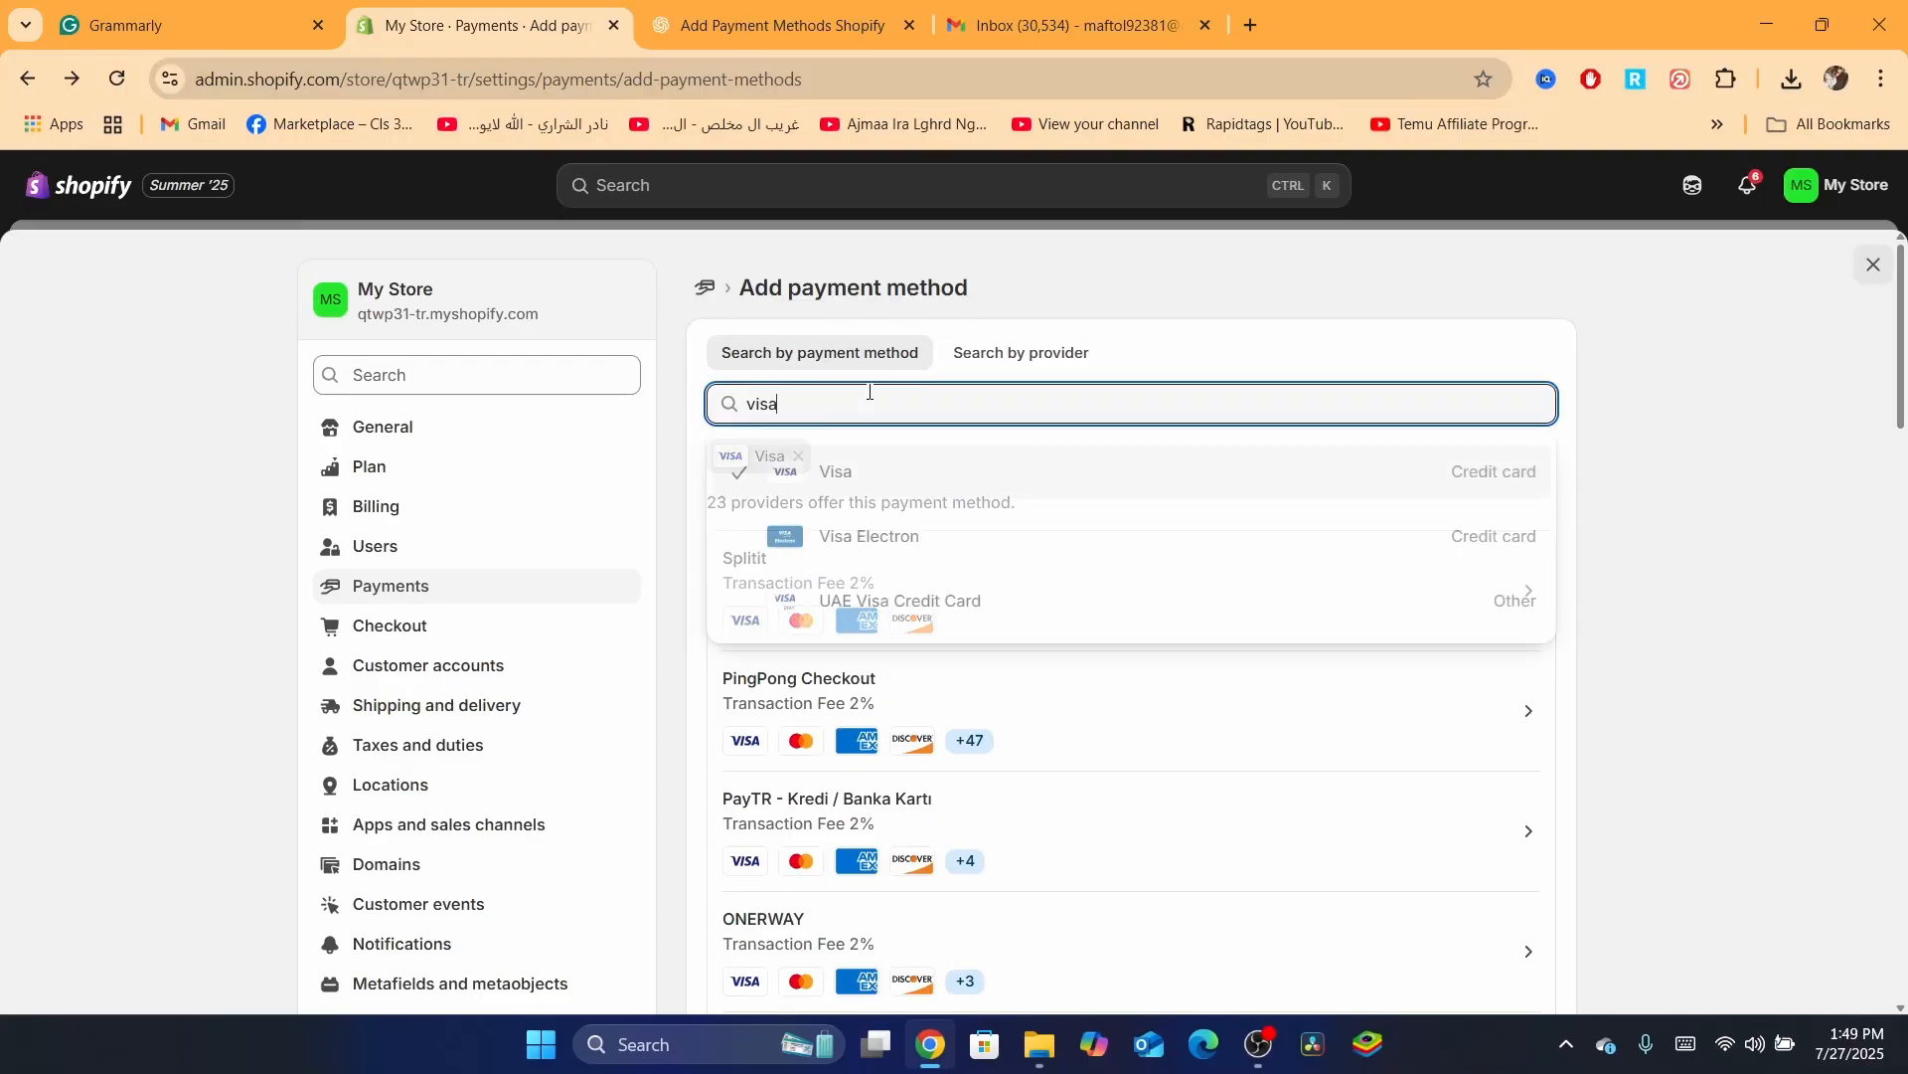
{"action": "left_click", "coordinate": [669, 445]}
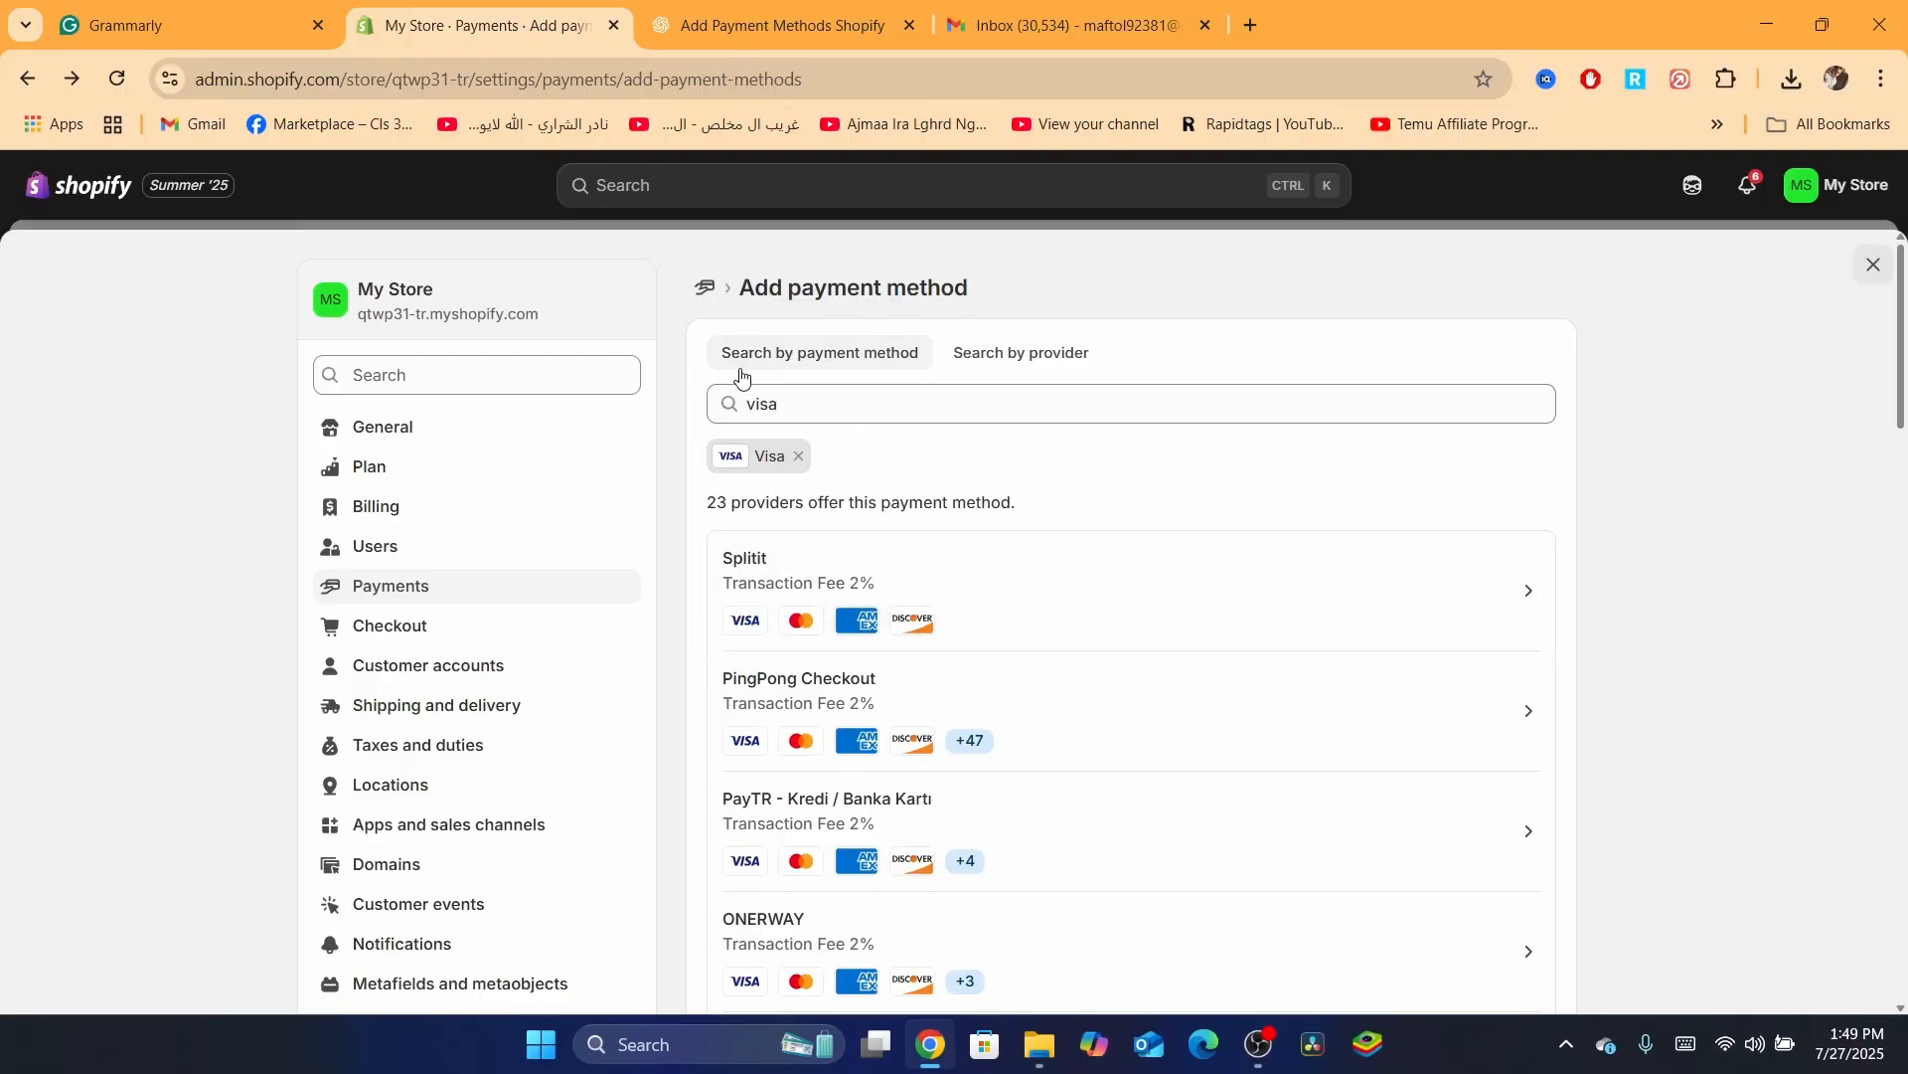
{"action": "double_click", "coordinate": [767, 400]}
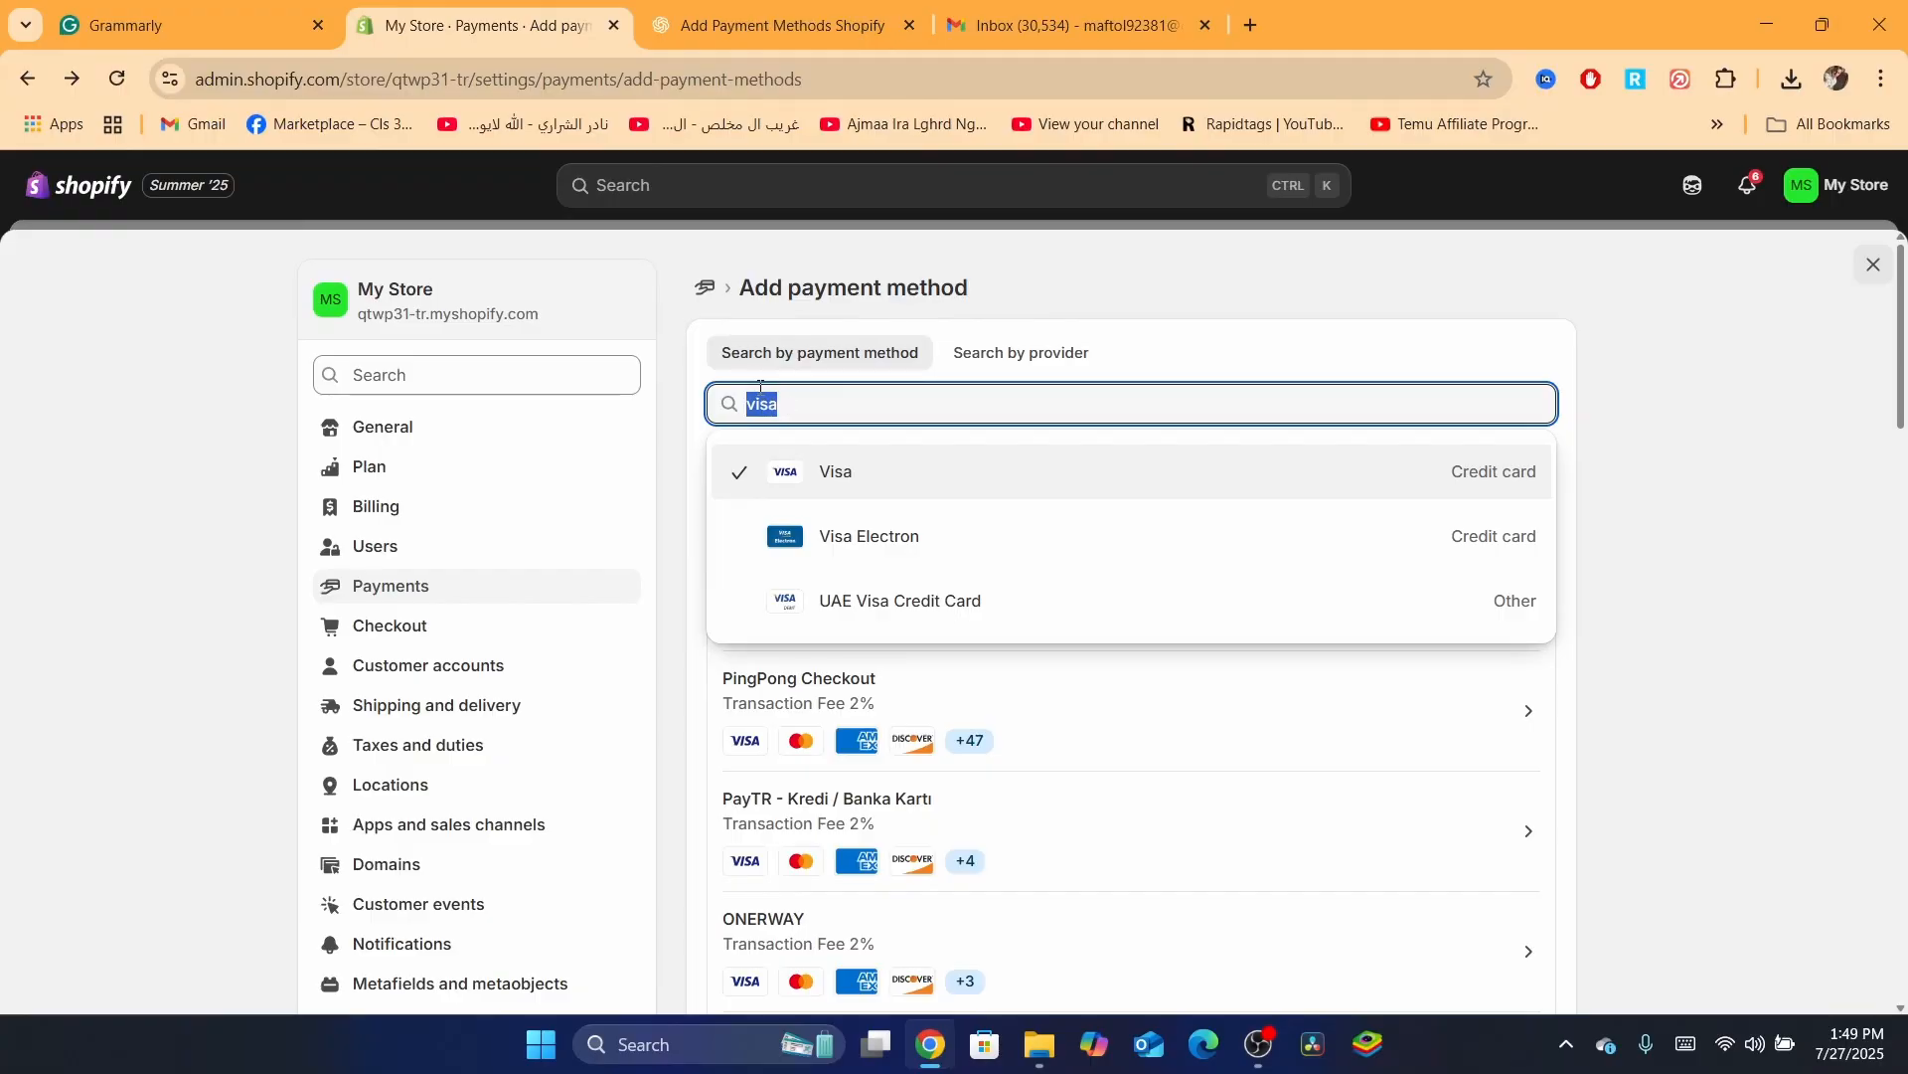
{"action": "left_click", "coordinate": [685, 487]}
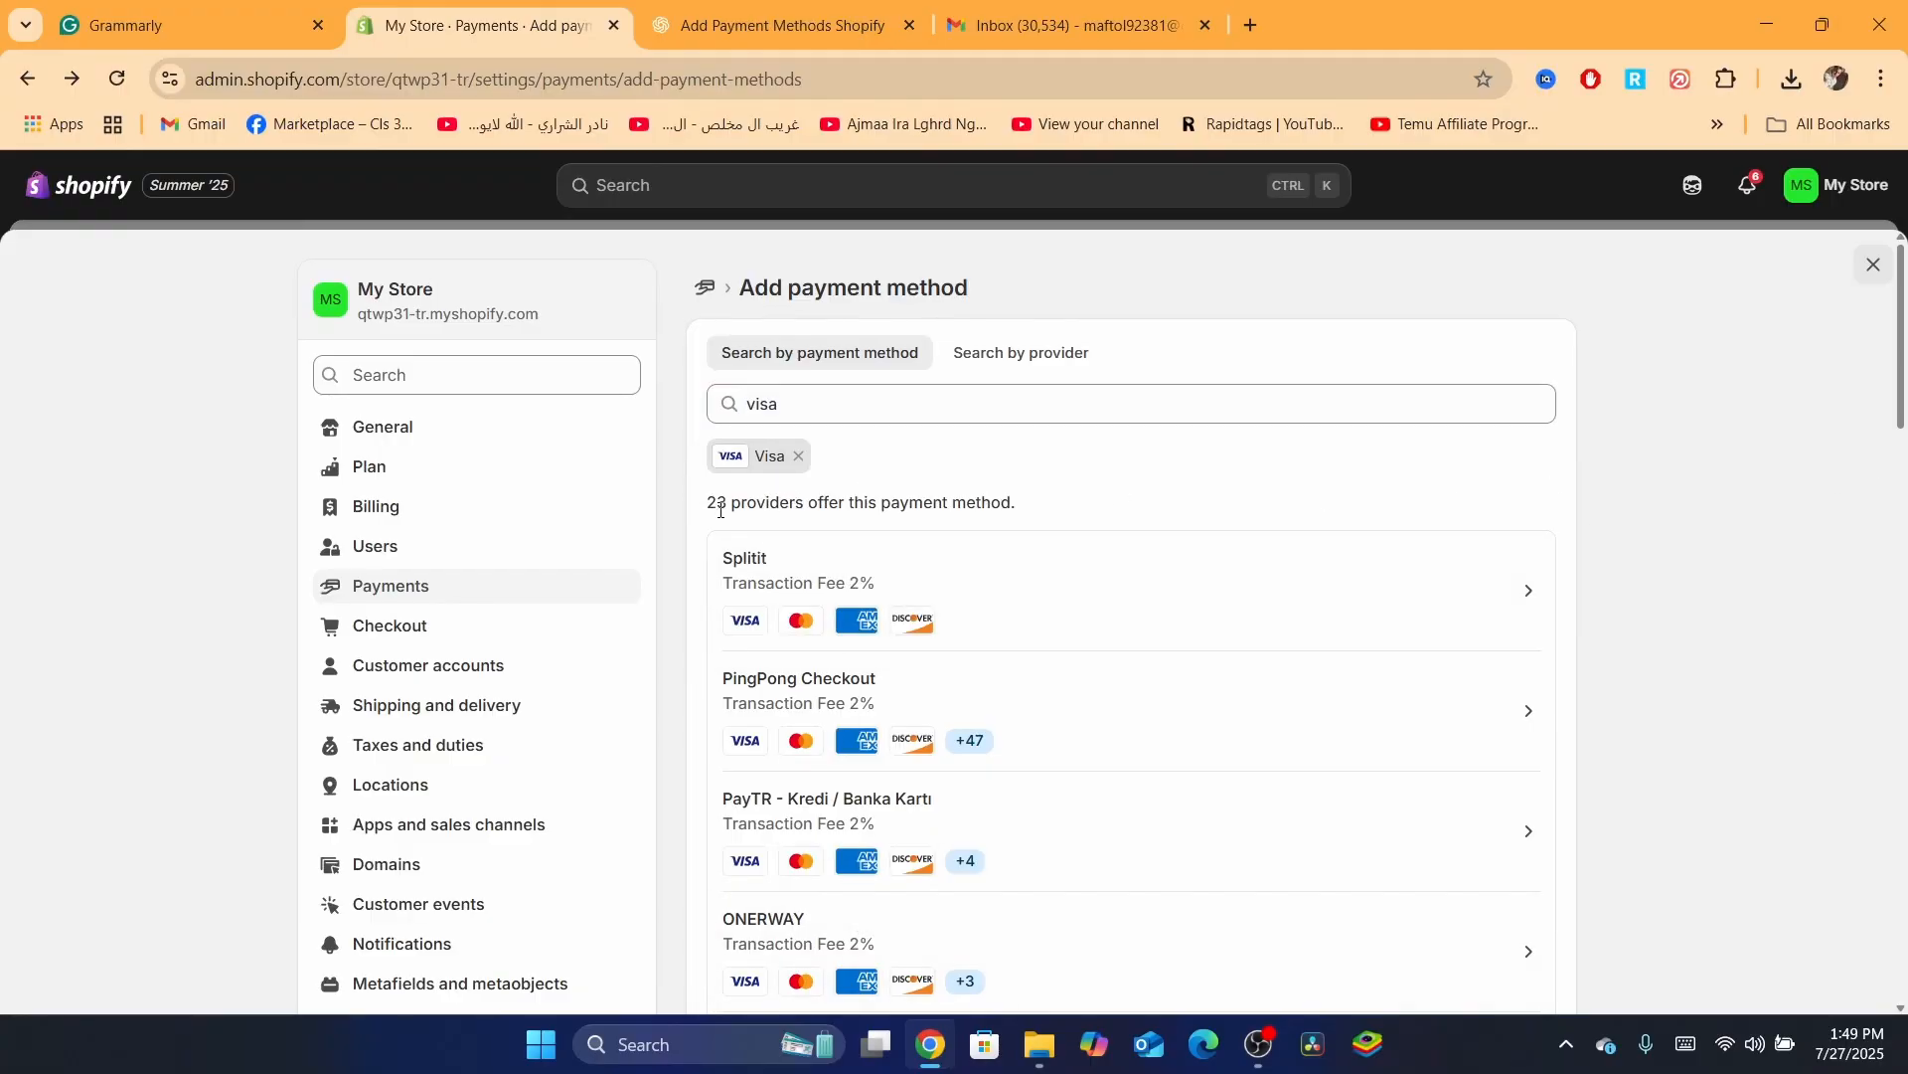
Browse the 23 Visa providers, including Splitit and PingPong Checkout
{"action": "scroll", "coordinate": [721, 509], "scroll_direction": "up", "scroll_amount": 5}
{"action": "scroll", "coordinate": [721, 509], "scroll_direction": "up", "scroll_amount": 2}
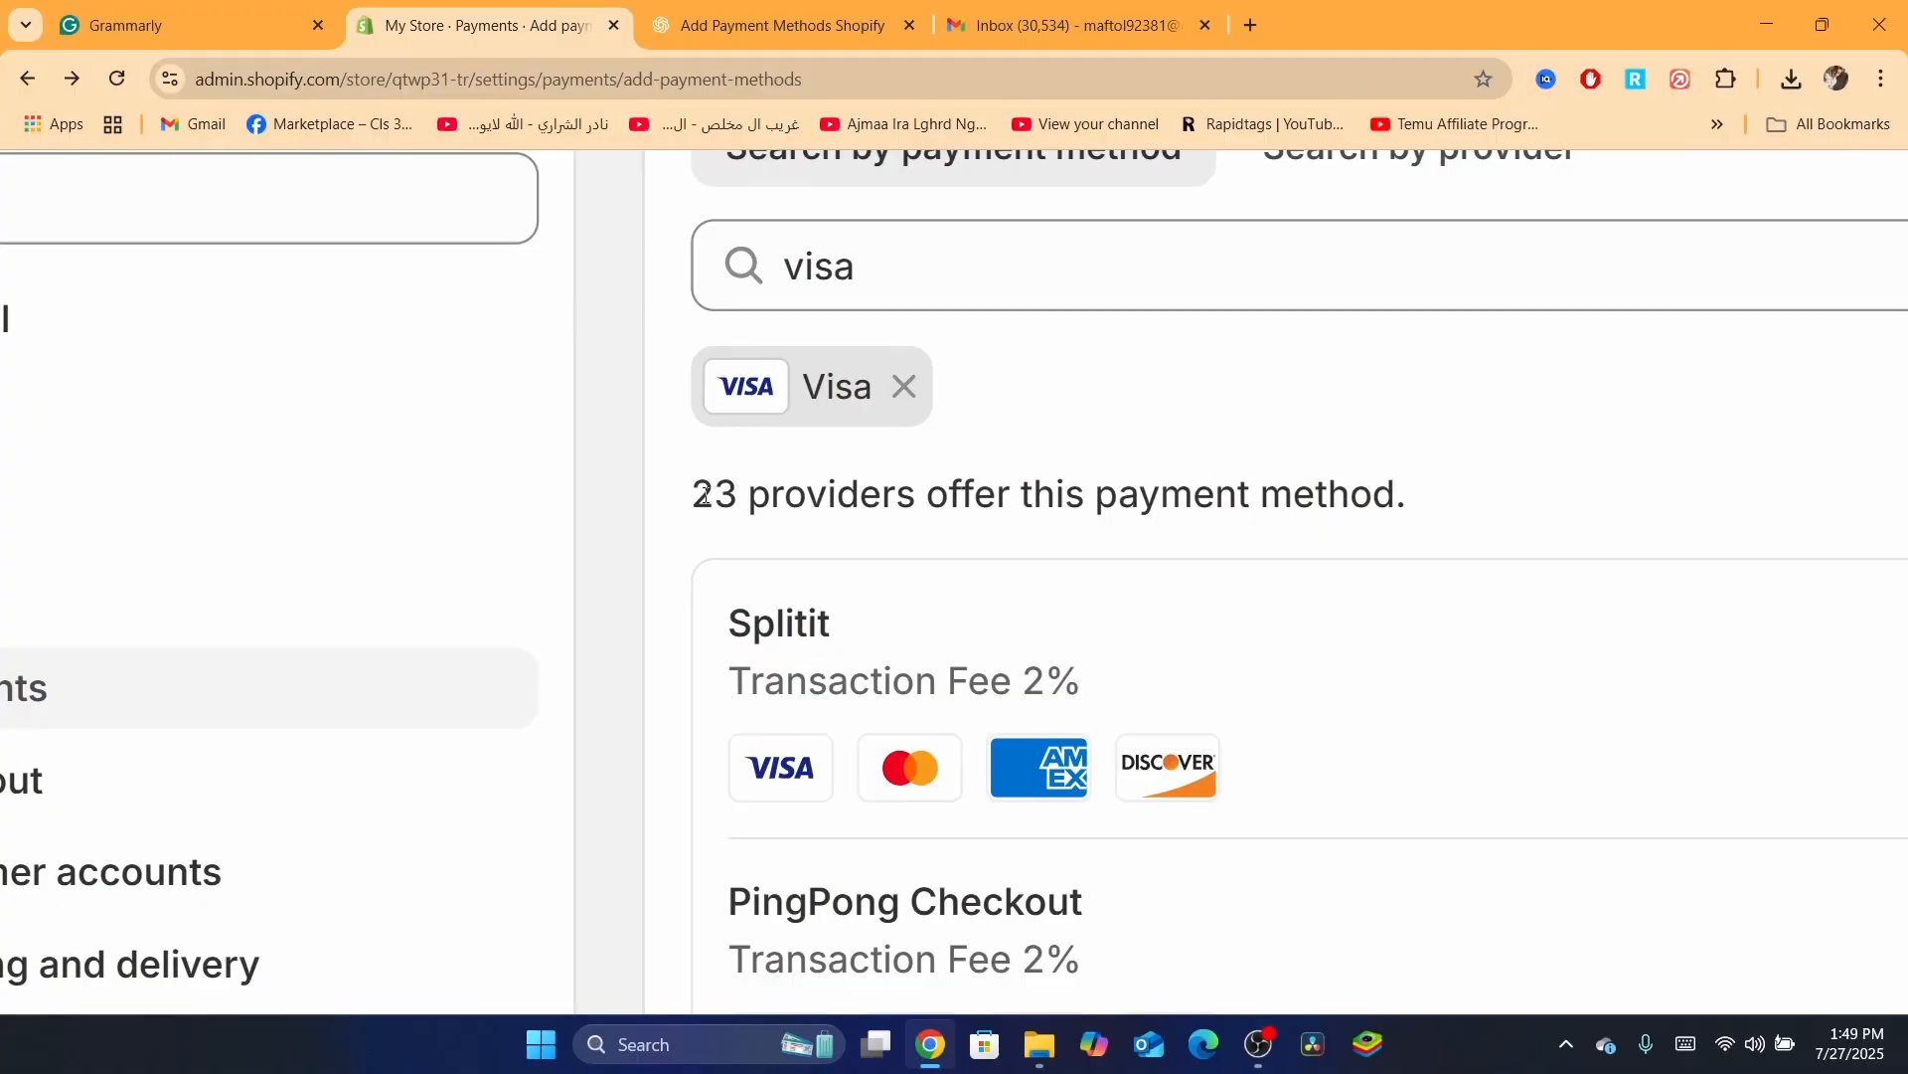
{"action": "left_click_drag", "start_coordinate": [704, 494], "coordinate": [1034, 475]}
{"action": "left_click", "coordinate": [1034, 474]}
{"action": "scroll", "coordinate": [1244, 497], "scroll_direction": "down", "scroll_amount": 7}
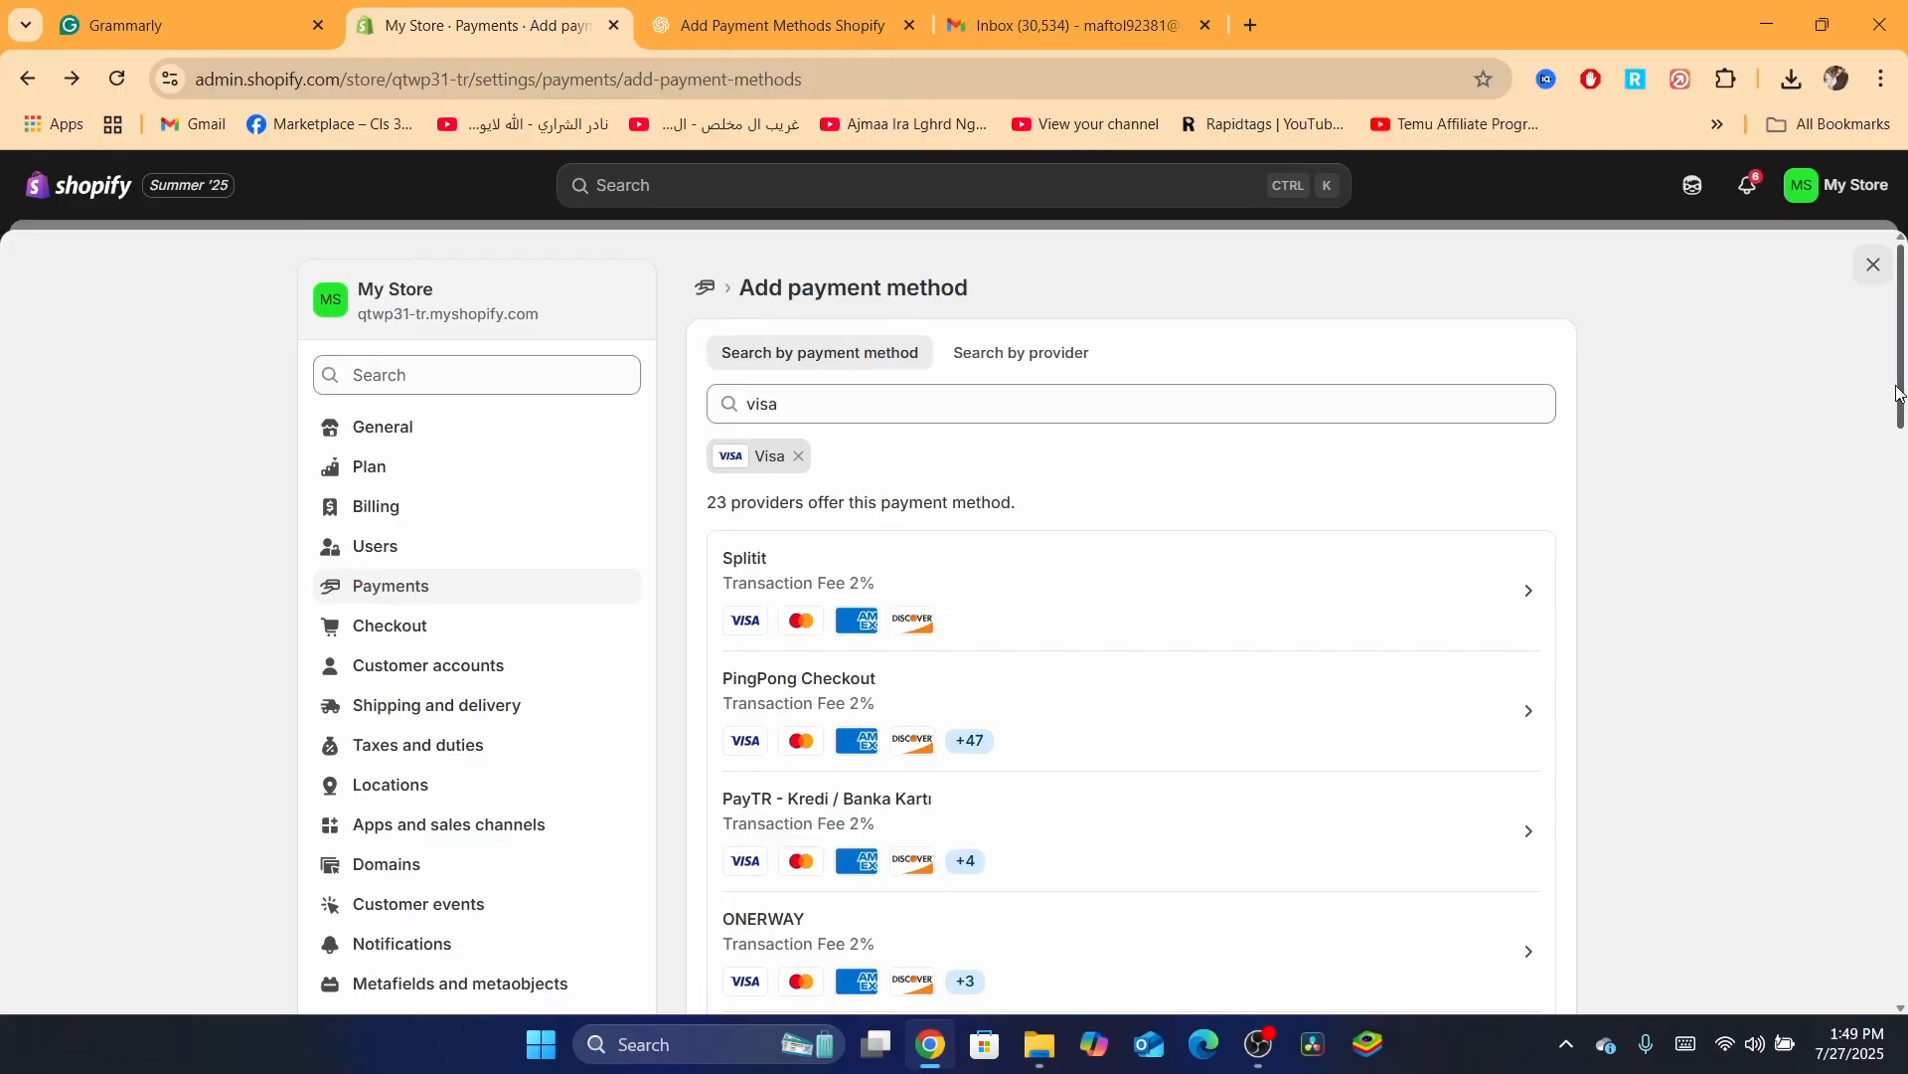
{"action": "left_click_drag", "start_coordinate": [1898, 392], "coordinate": [1903, 487]}
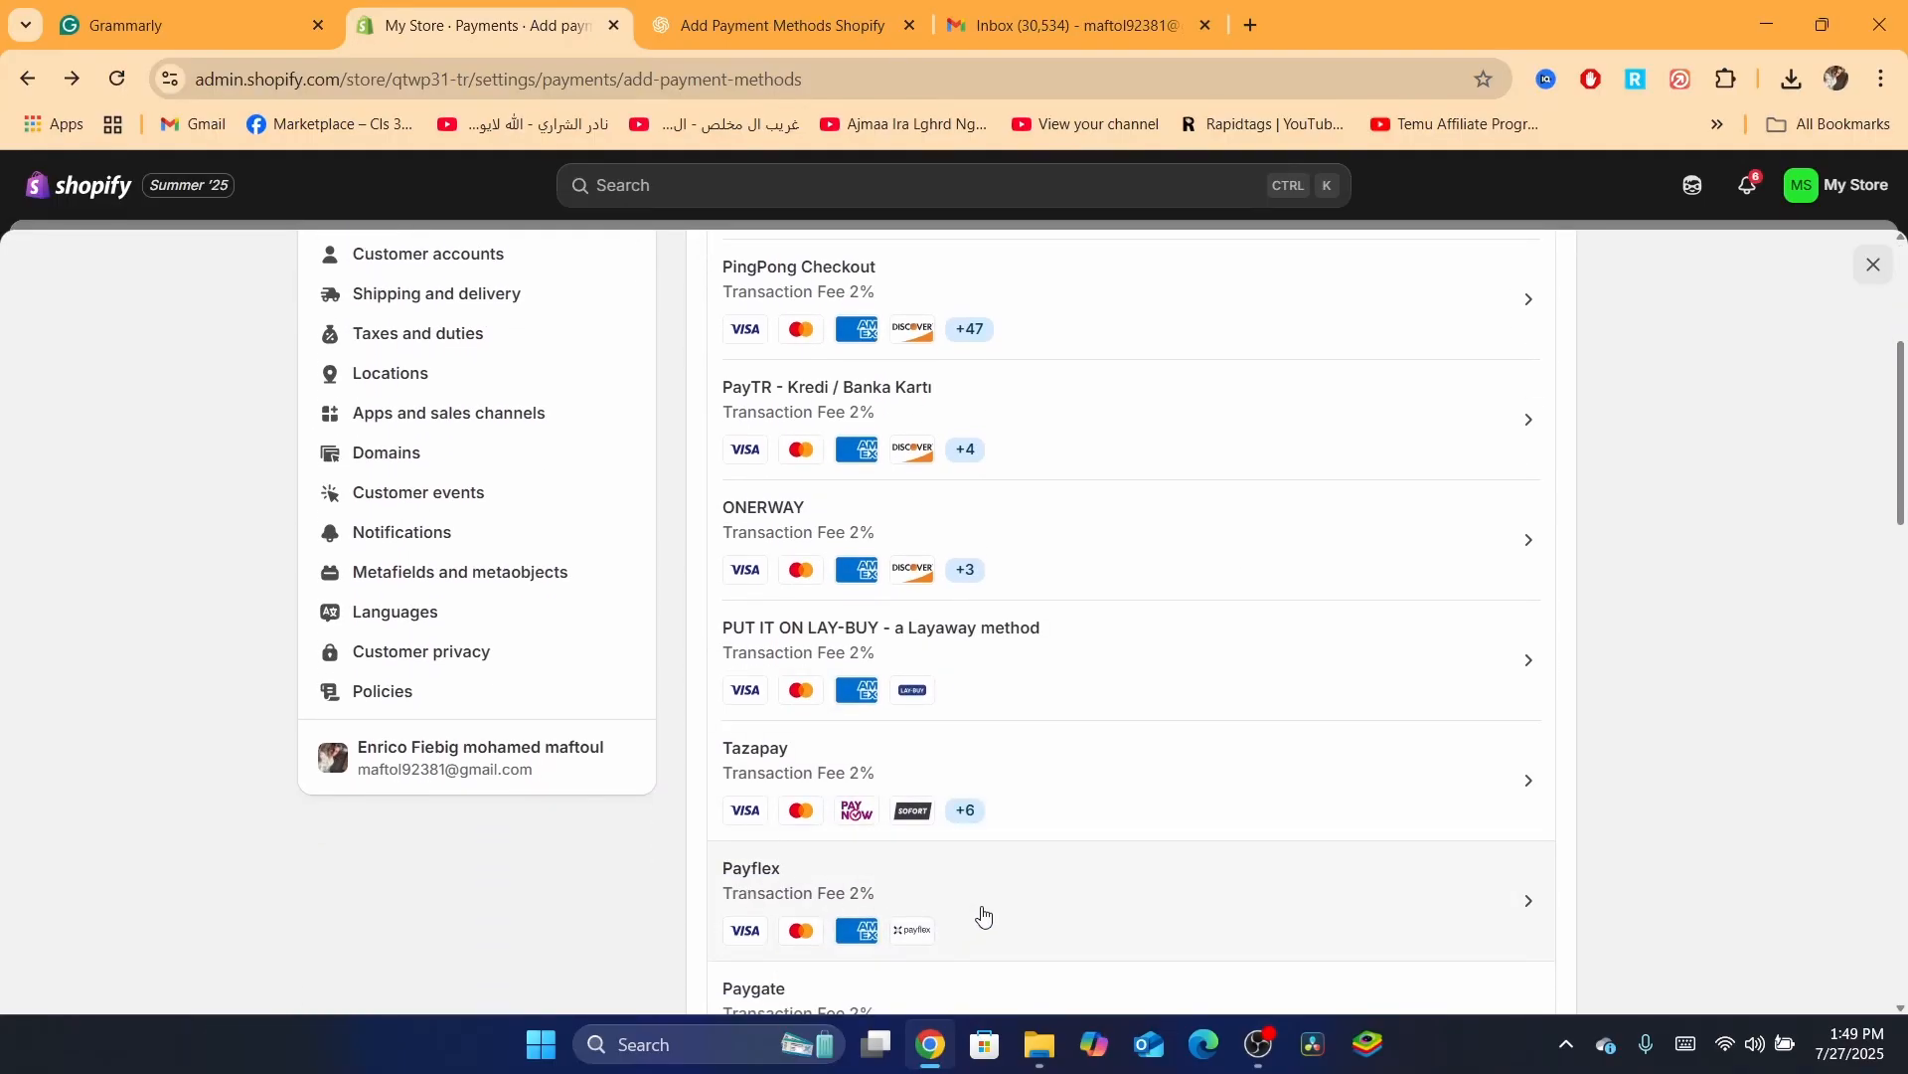
{"action": "left_click_drag", "start_coordinate": [1903, 549], "coordinate": [1904, 659]}
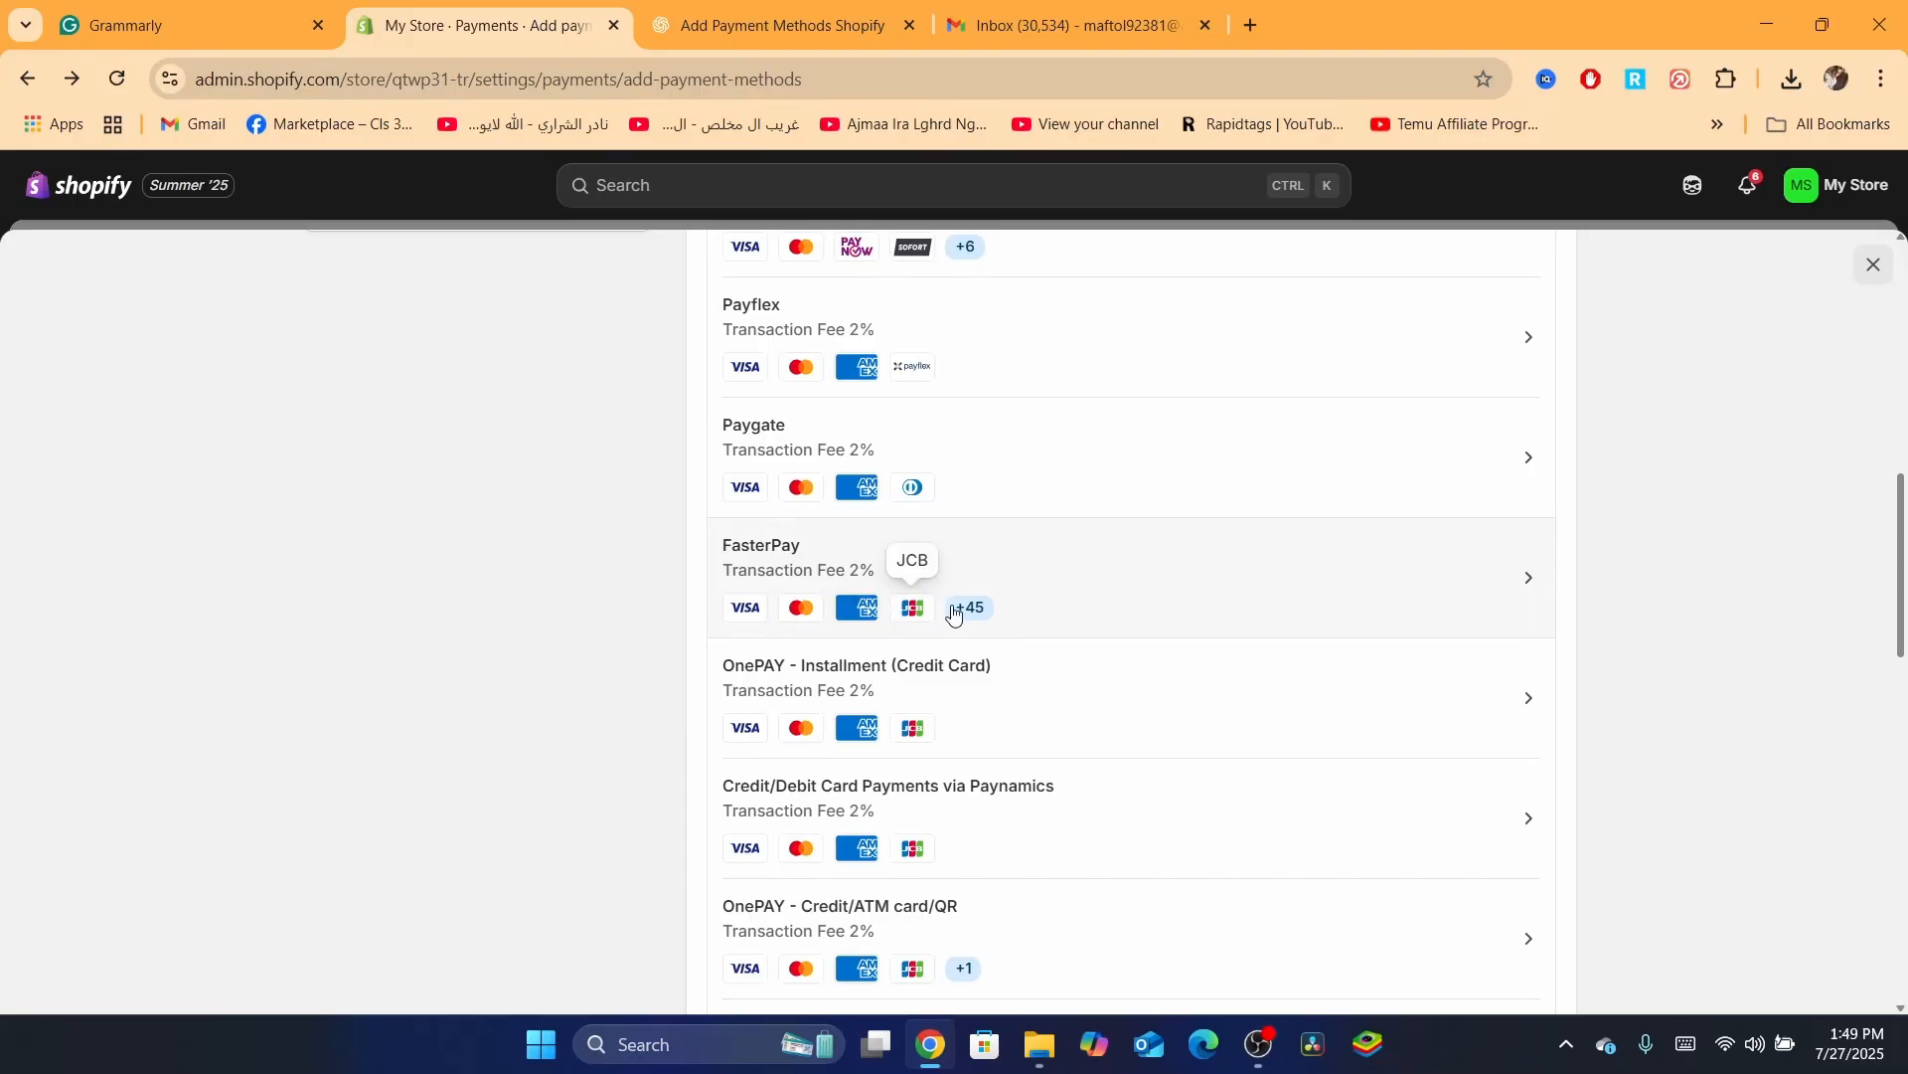
{"action": "mouse_move", "coordinate": [979, 612]}
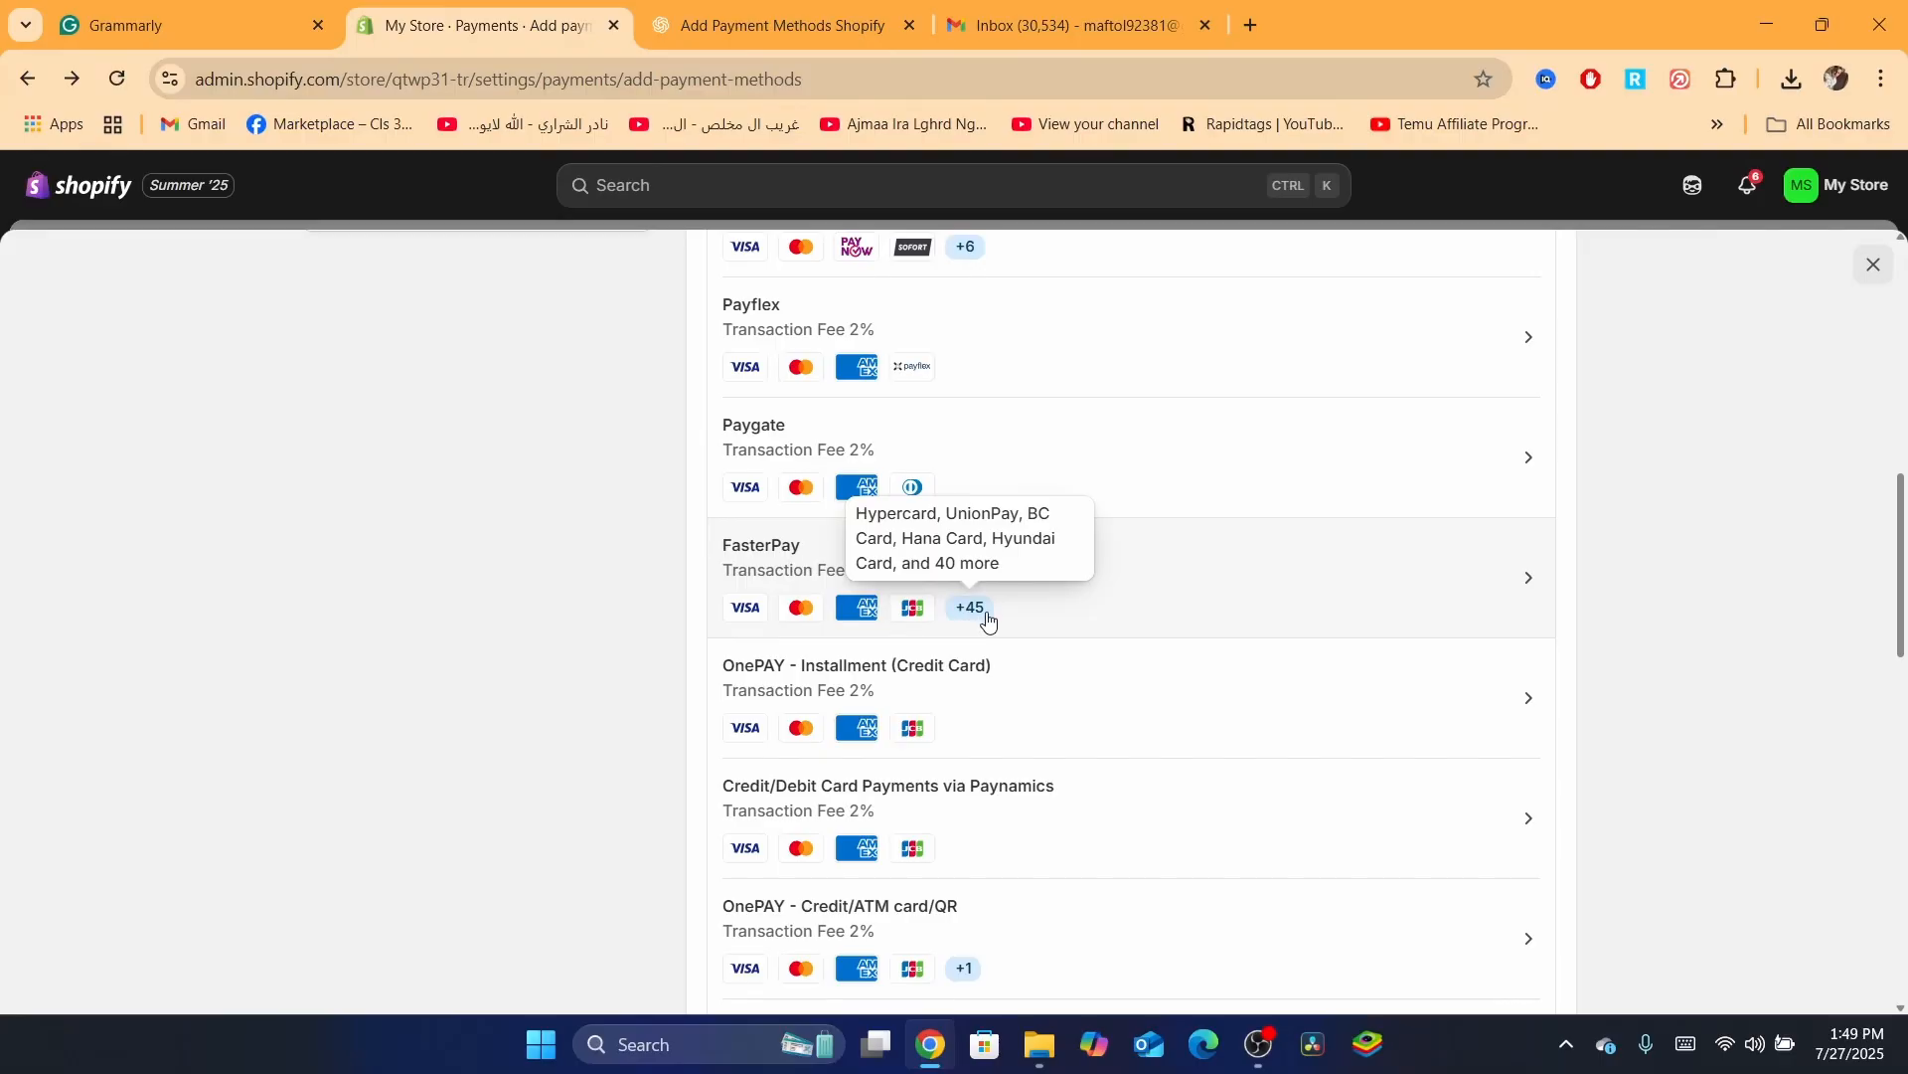
{"action": "left_click_drag", "start_coordinate": [1903, 604], "coordinate": [1863, 315]}
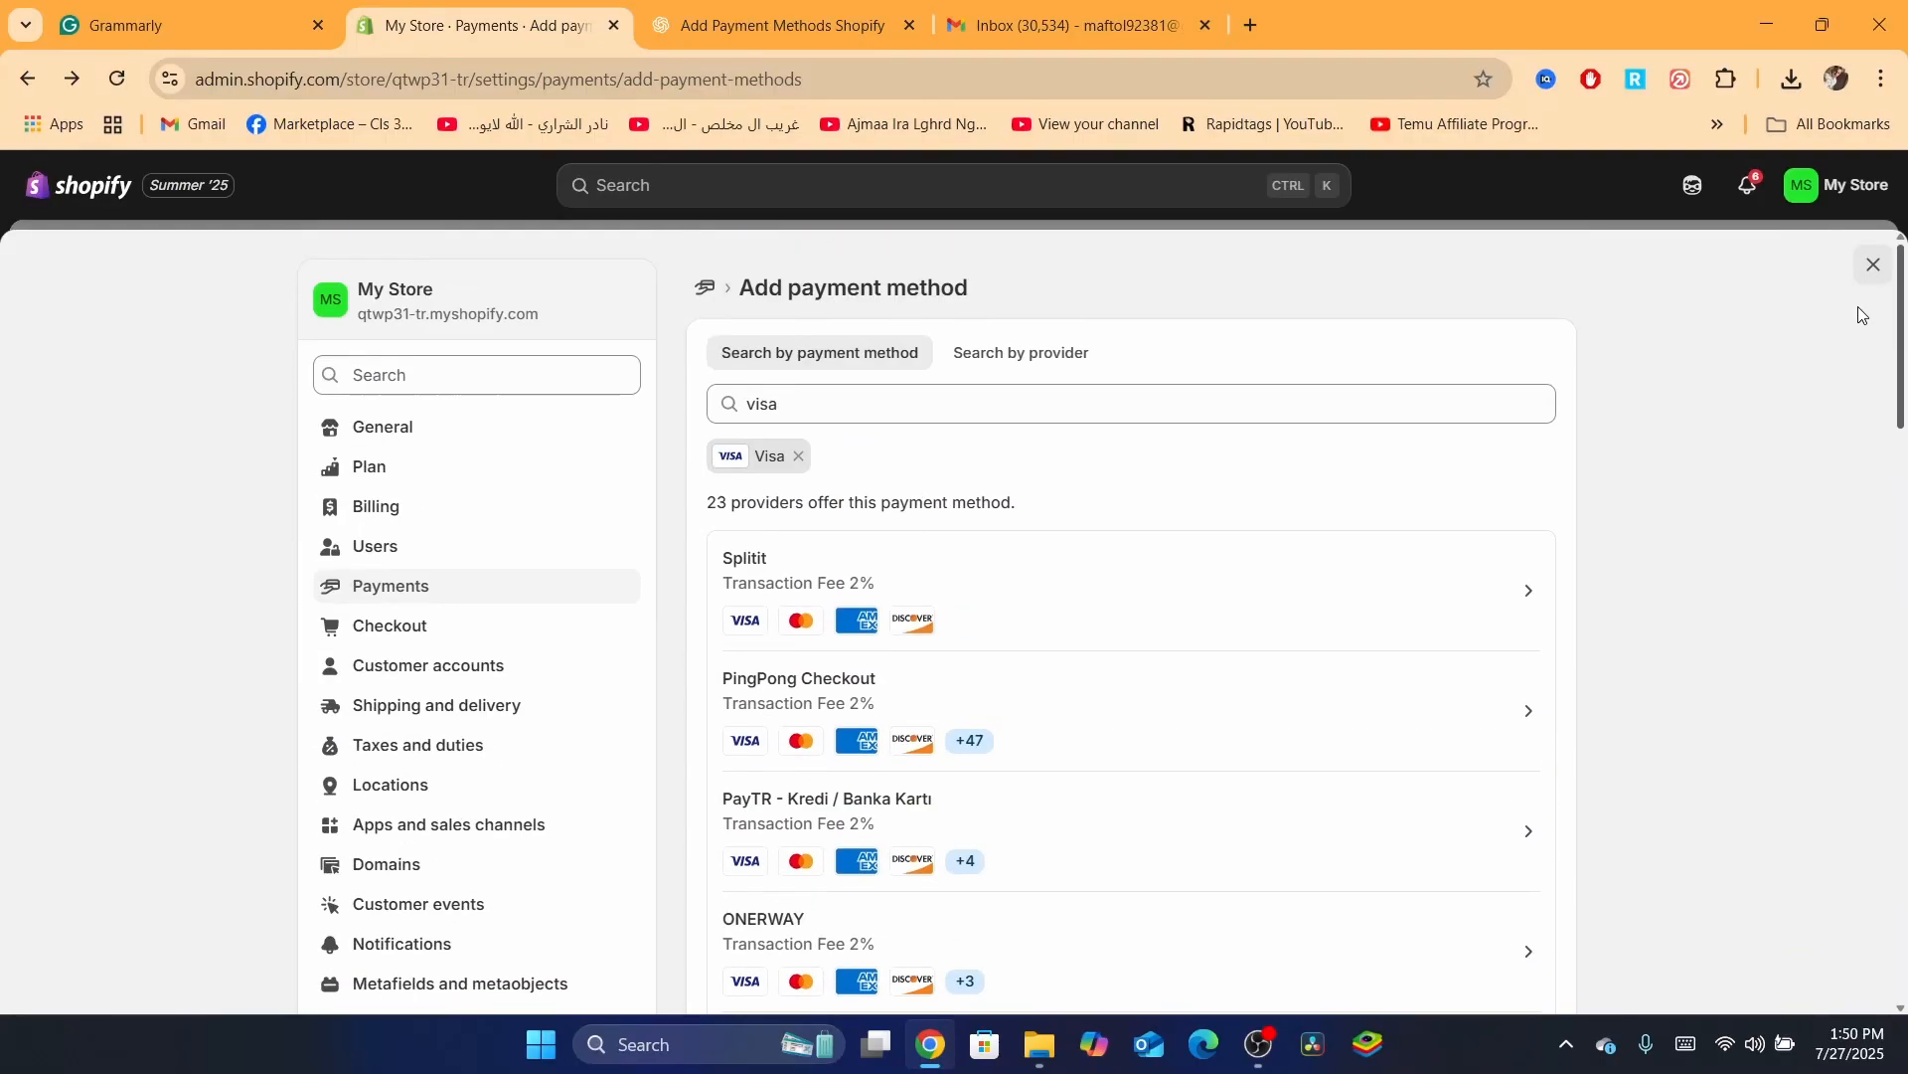
Return to Payments settings and highlight the supported methods description, PayPal name and 2% fee
{"action": "left_click", "coordinate": [705, 288]}
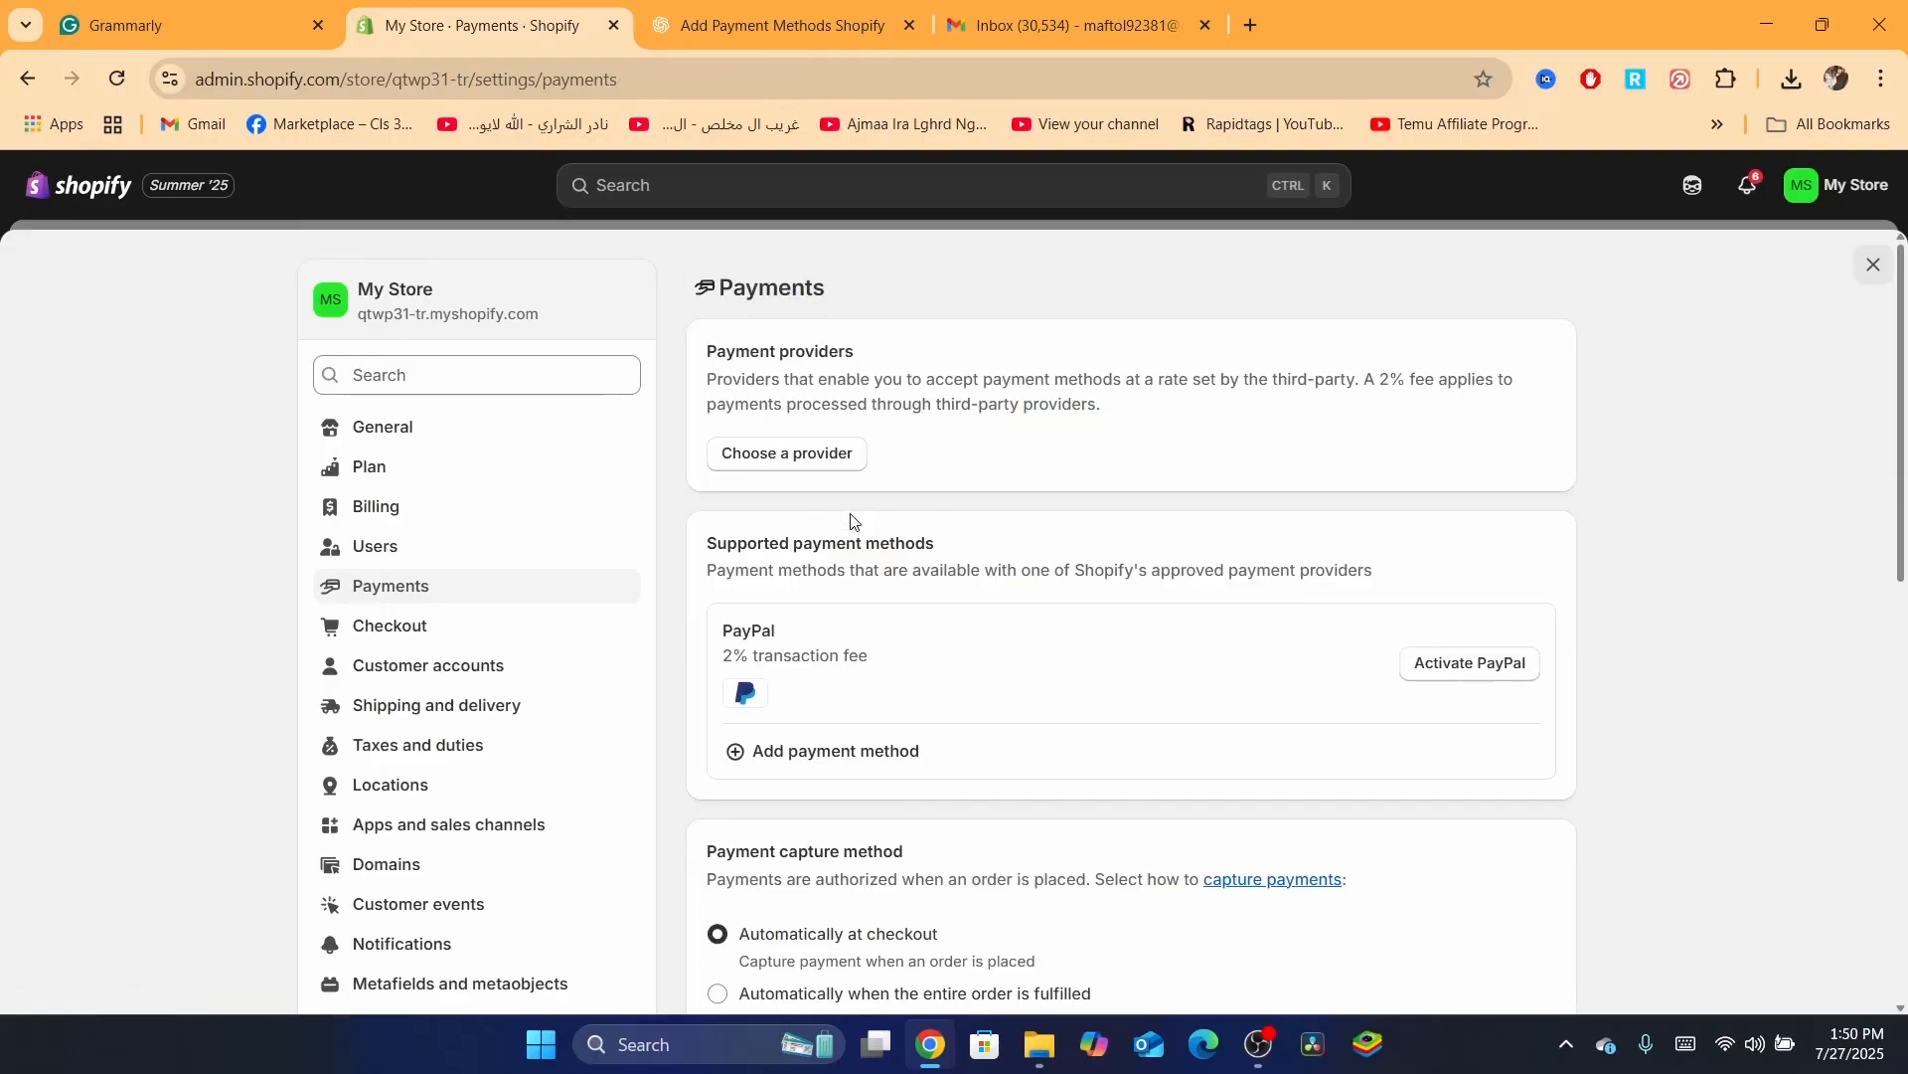
{"action": "triple_click", "coordinate": [848, 576]}
{"action": "left_click", "coordinate": [709, 654]}
{"action": "double_click", "coordinate": [753, 630]}
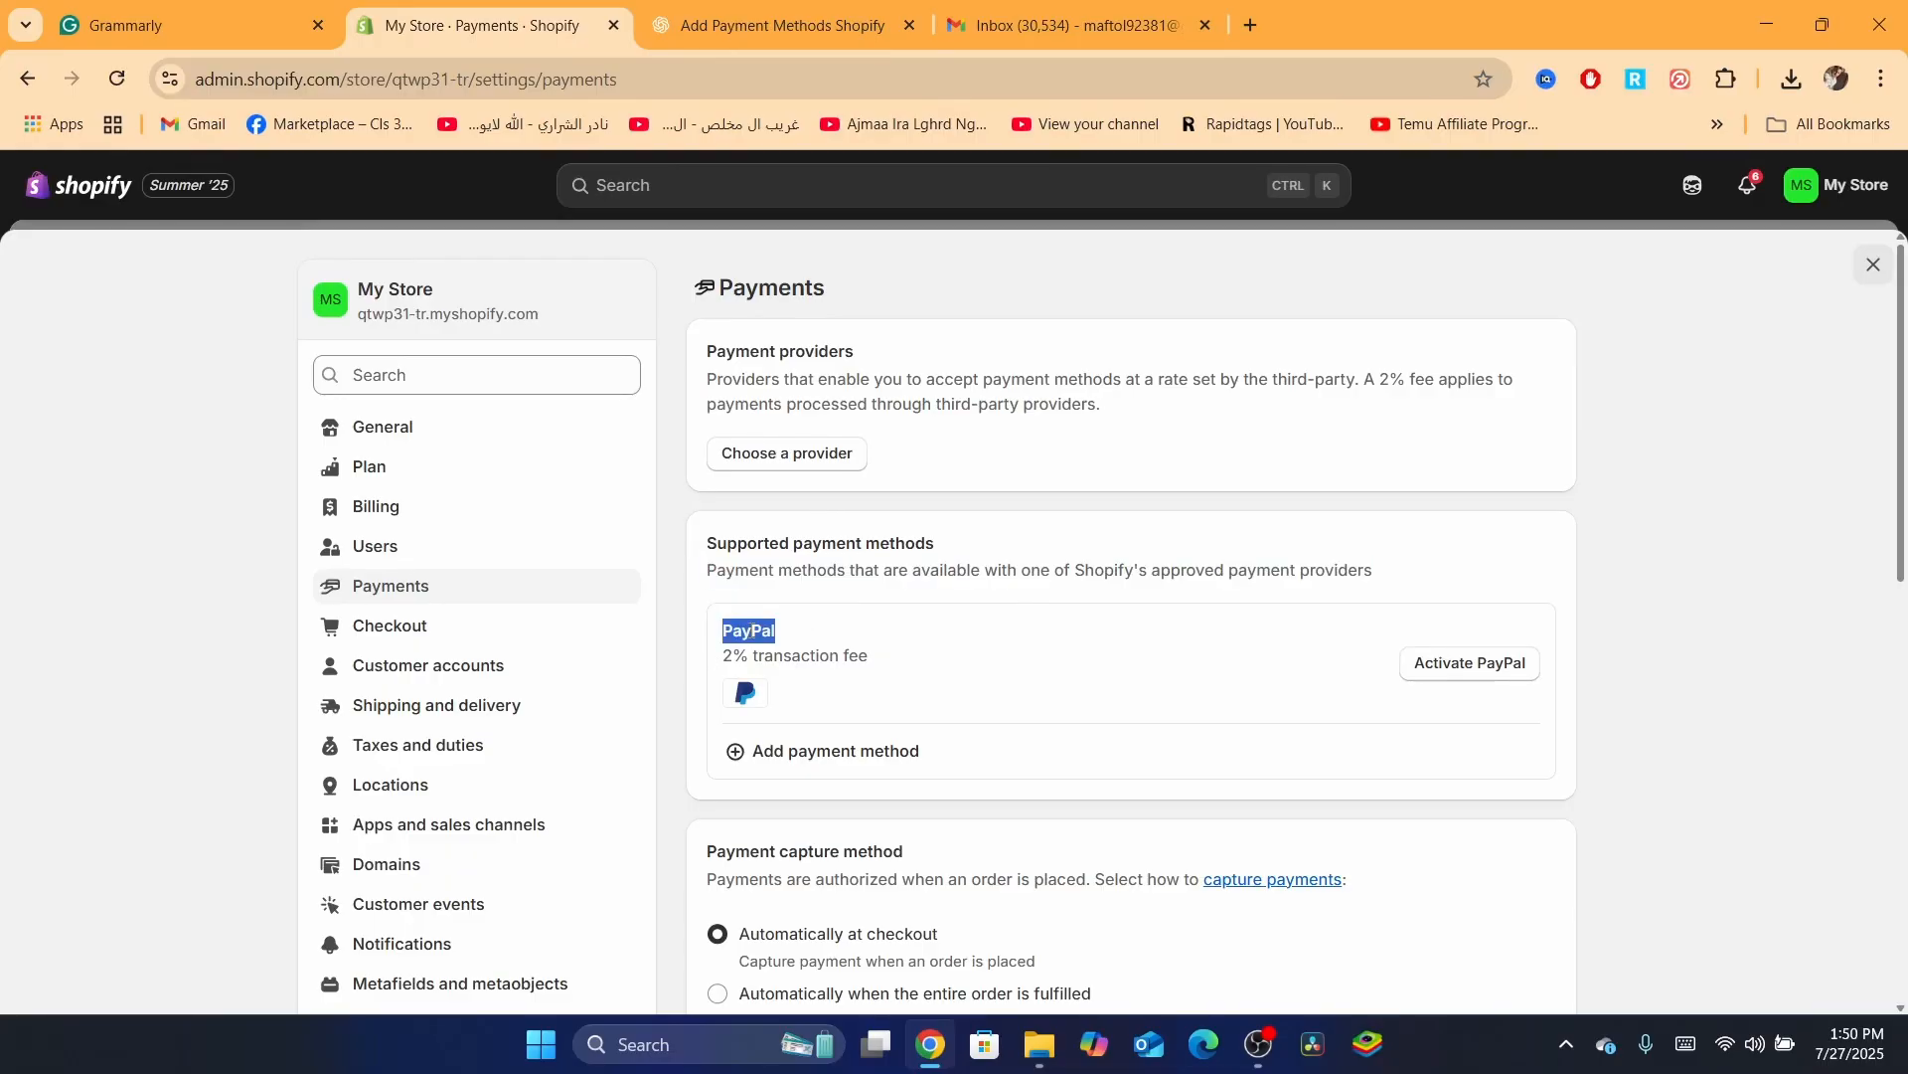
{"action": "triple_click", "coordinate": [808, 656]}
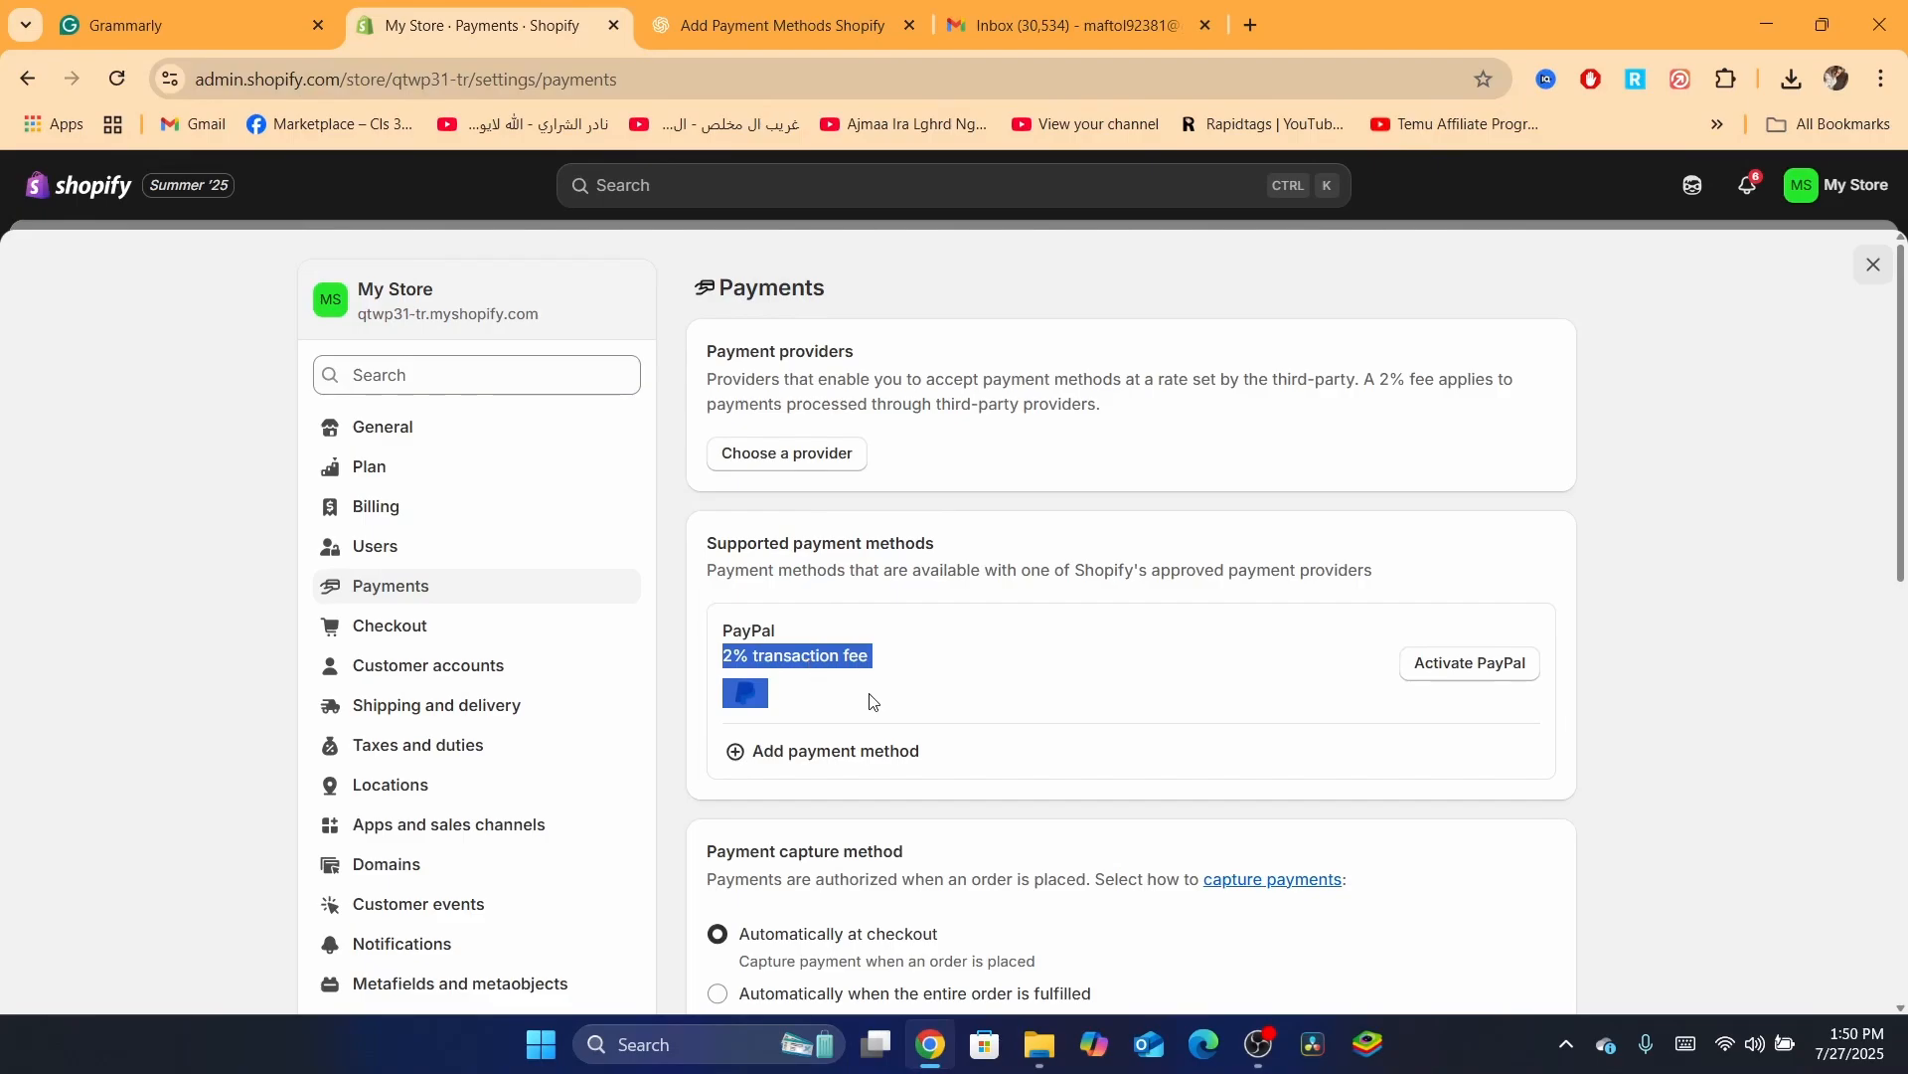
{"action": "left_click", "coordinate": [818, 706]}
Repeatedly highlight the PayPal name, fee and logo, clearing each selection
{"action": "left_click_drag", "start_coordinate": [723, 630], "coordinate": [865, 658]}
{"action": "left_click", "coordinate": [861, 666]}
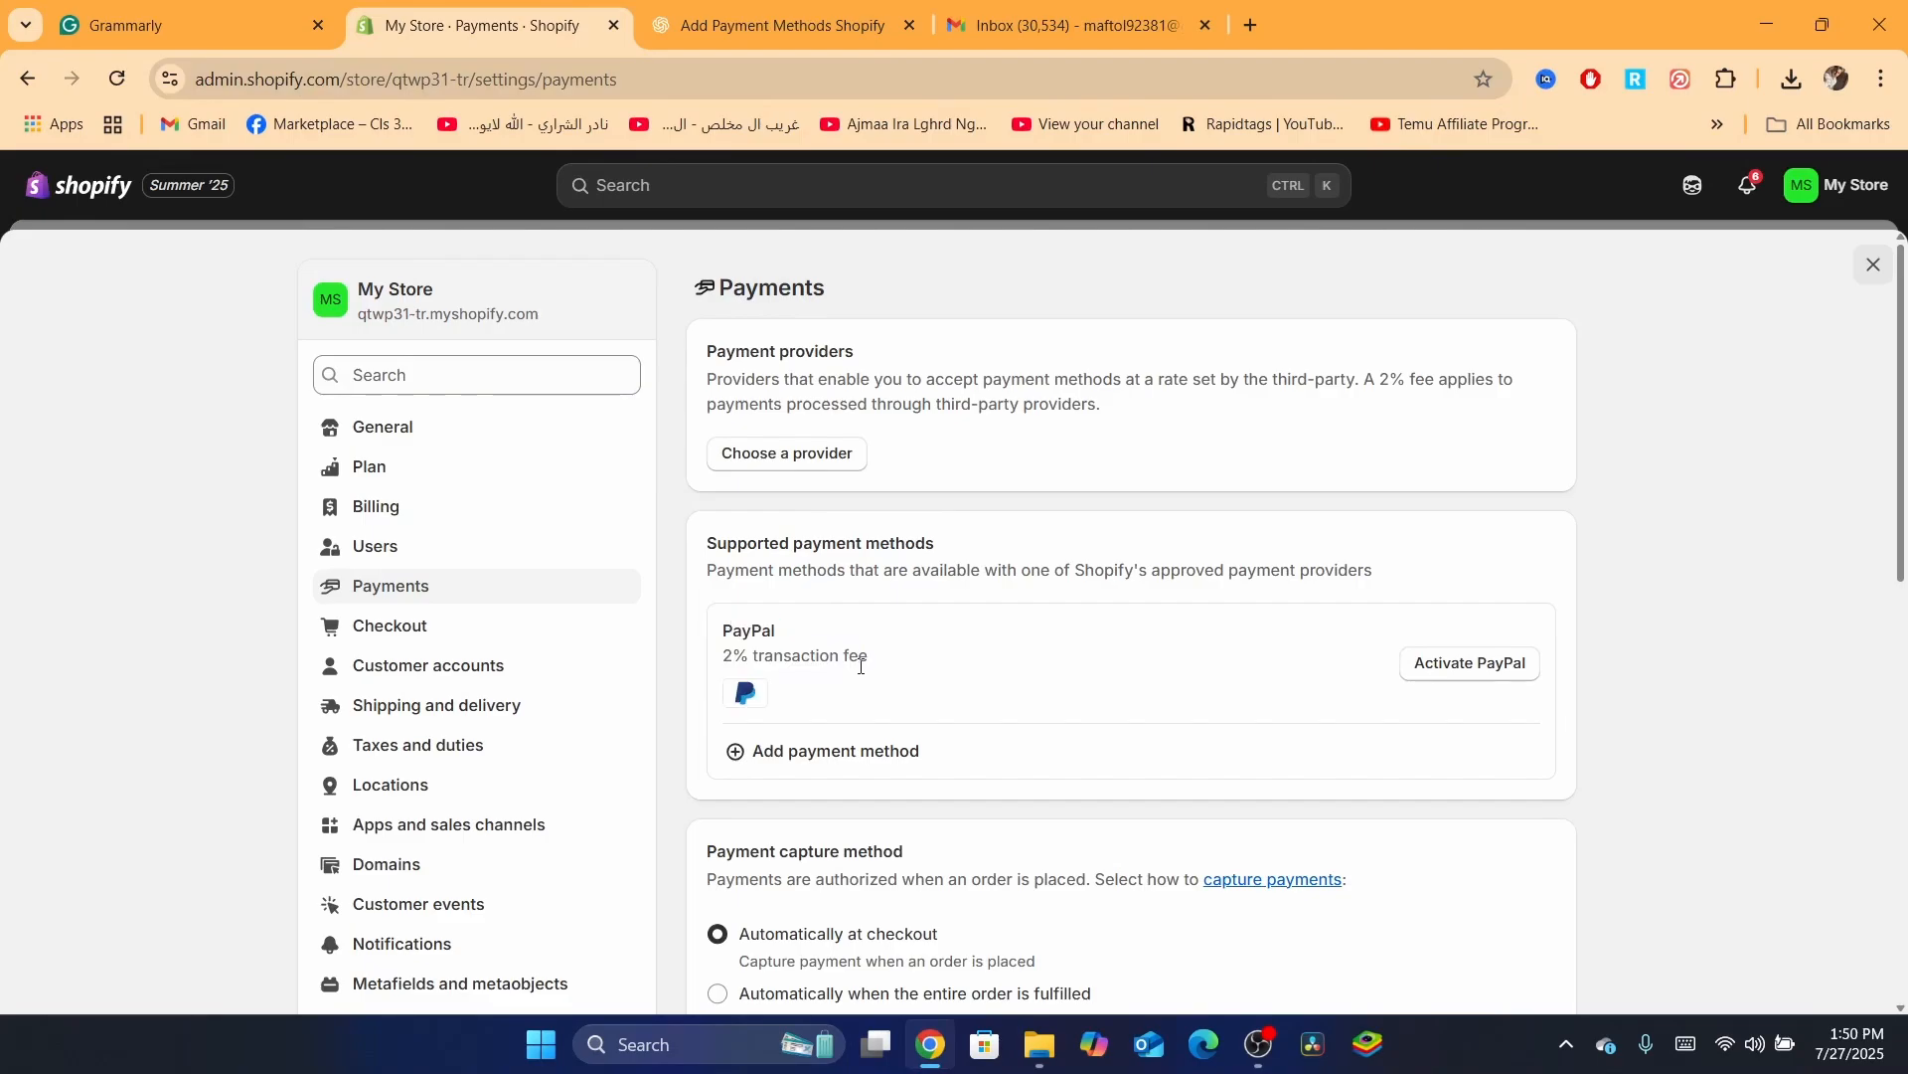
{"action": "left_click_drag", "start_coordinate": [734, 626], "coordinate": [815, 690]}
{"action": "left_click", "coordinate": [815, 690]}
{"action": "left_click_drag", "start_coordinate": [719, 631], "coordinate": [859, 658]}
{"action": "left_click", "coordinate": [860, 658]}
{"action": "left_click", "coordinate": [1531, 667]}
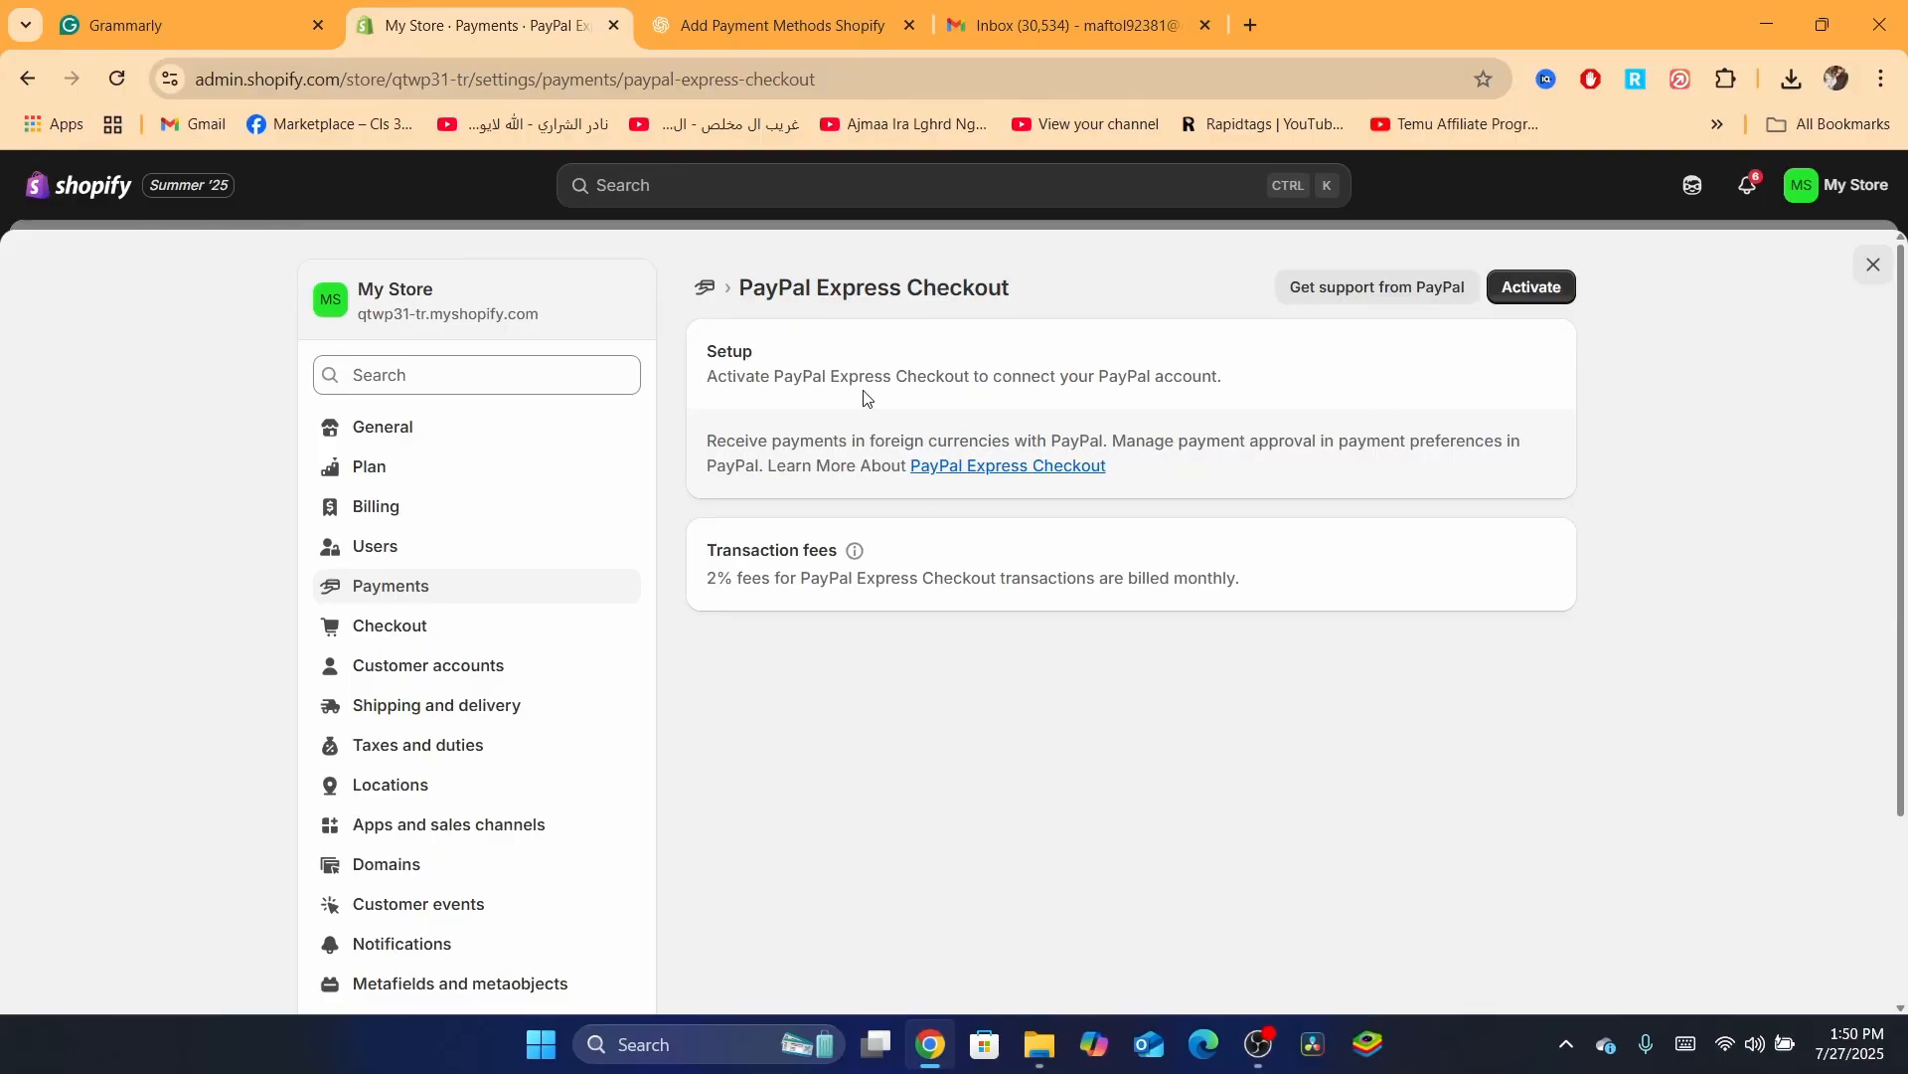
{"action": "triple_click", "coordinate": [768, 456]}
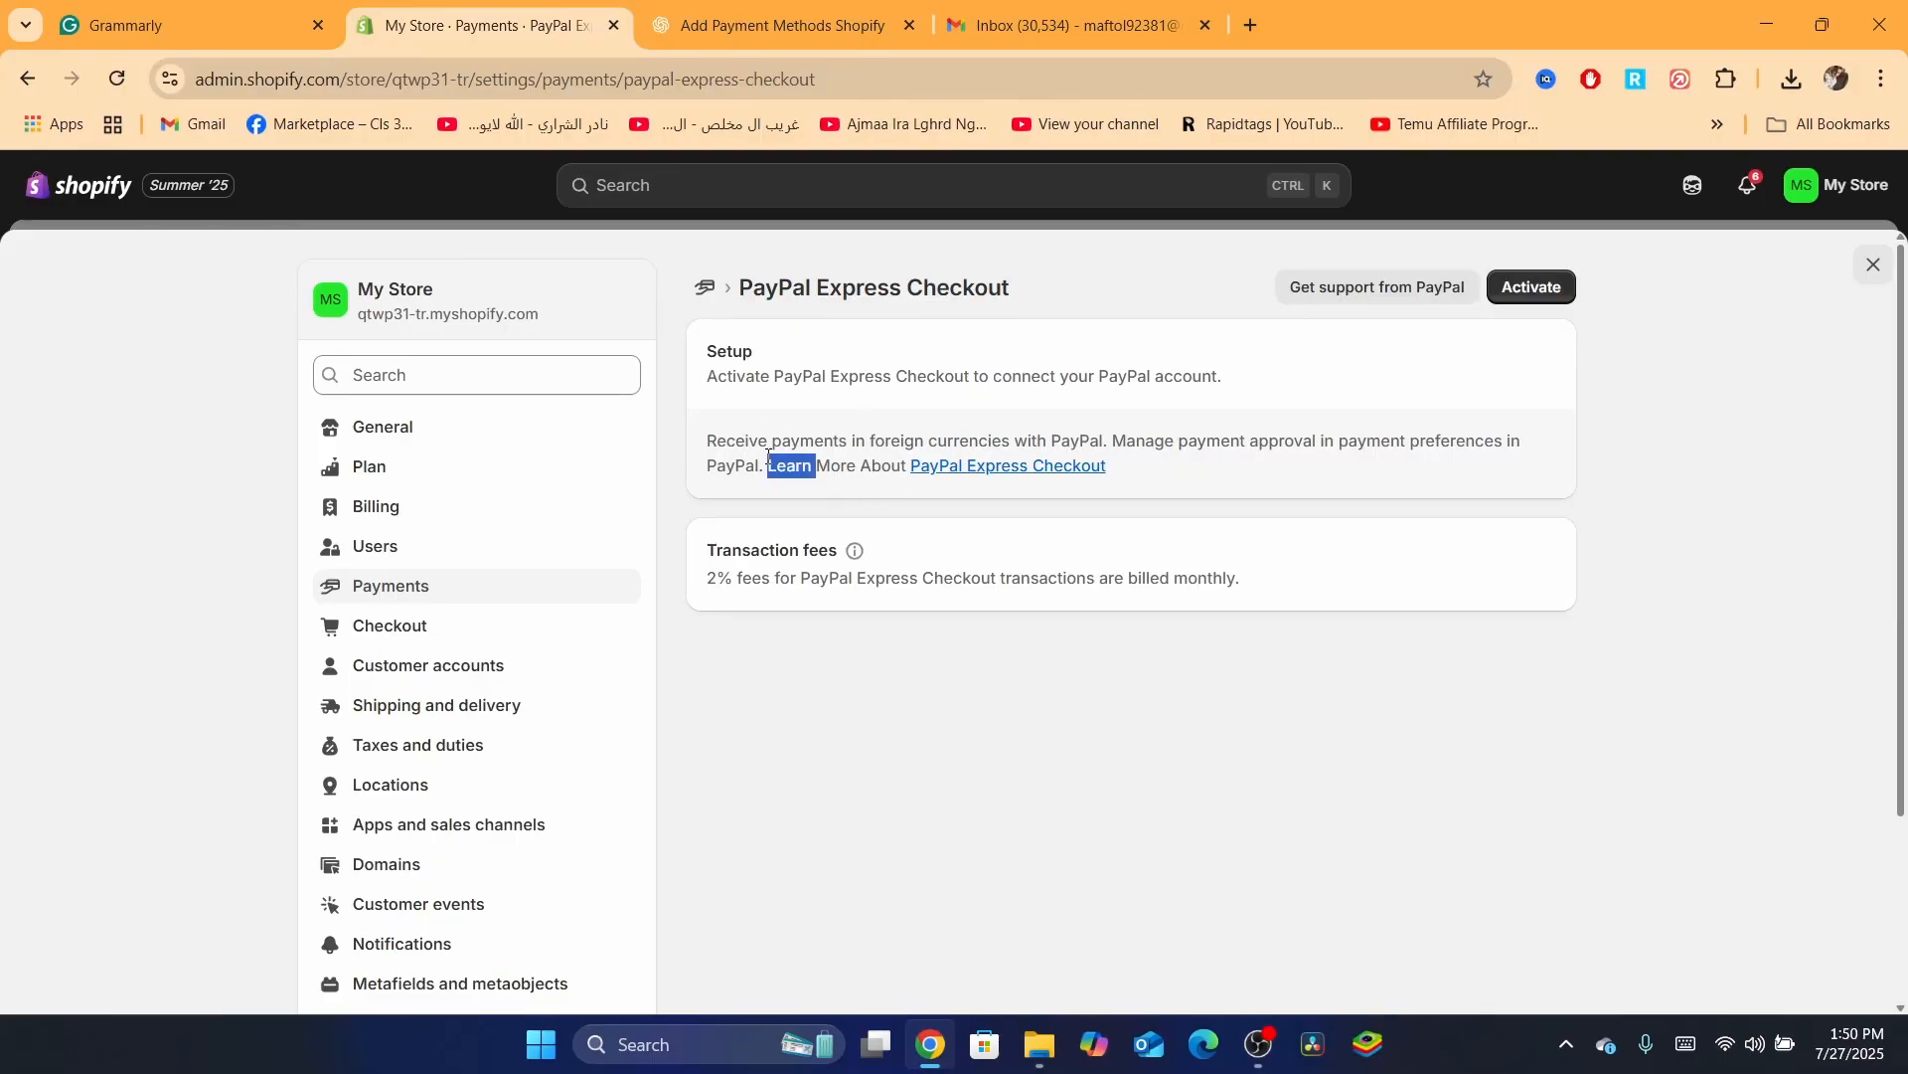
{"action": "left_click", "coordinate": [28, 78]}
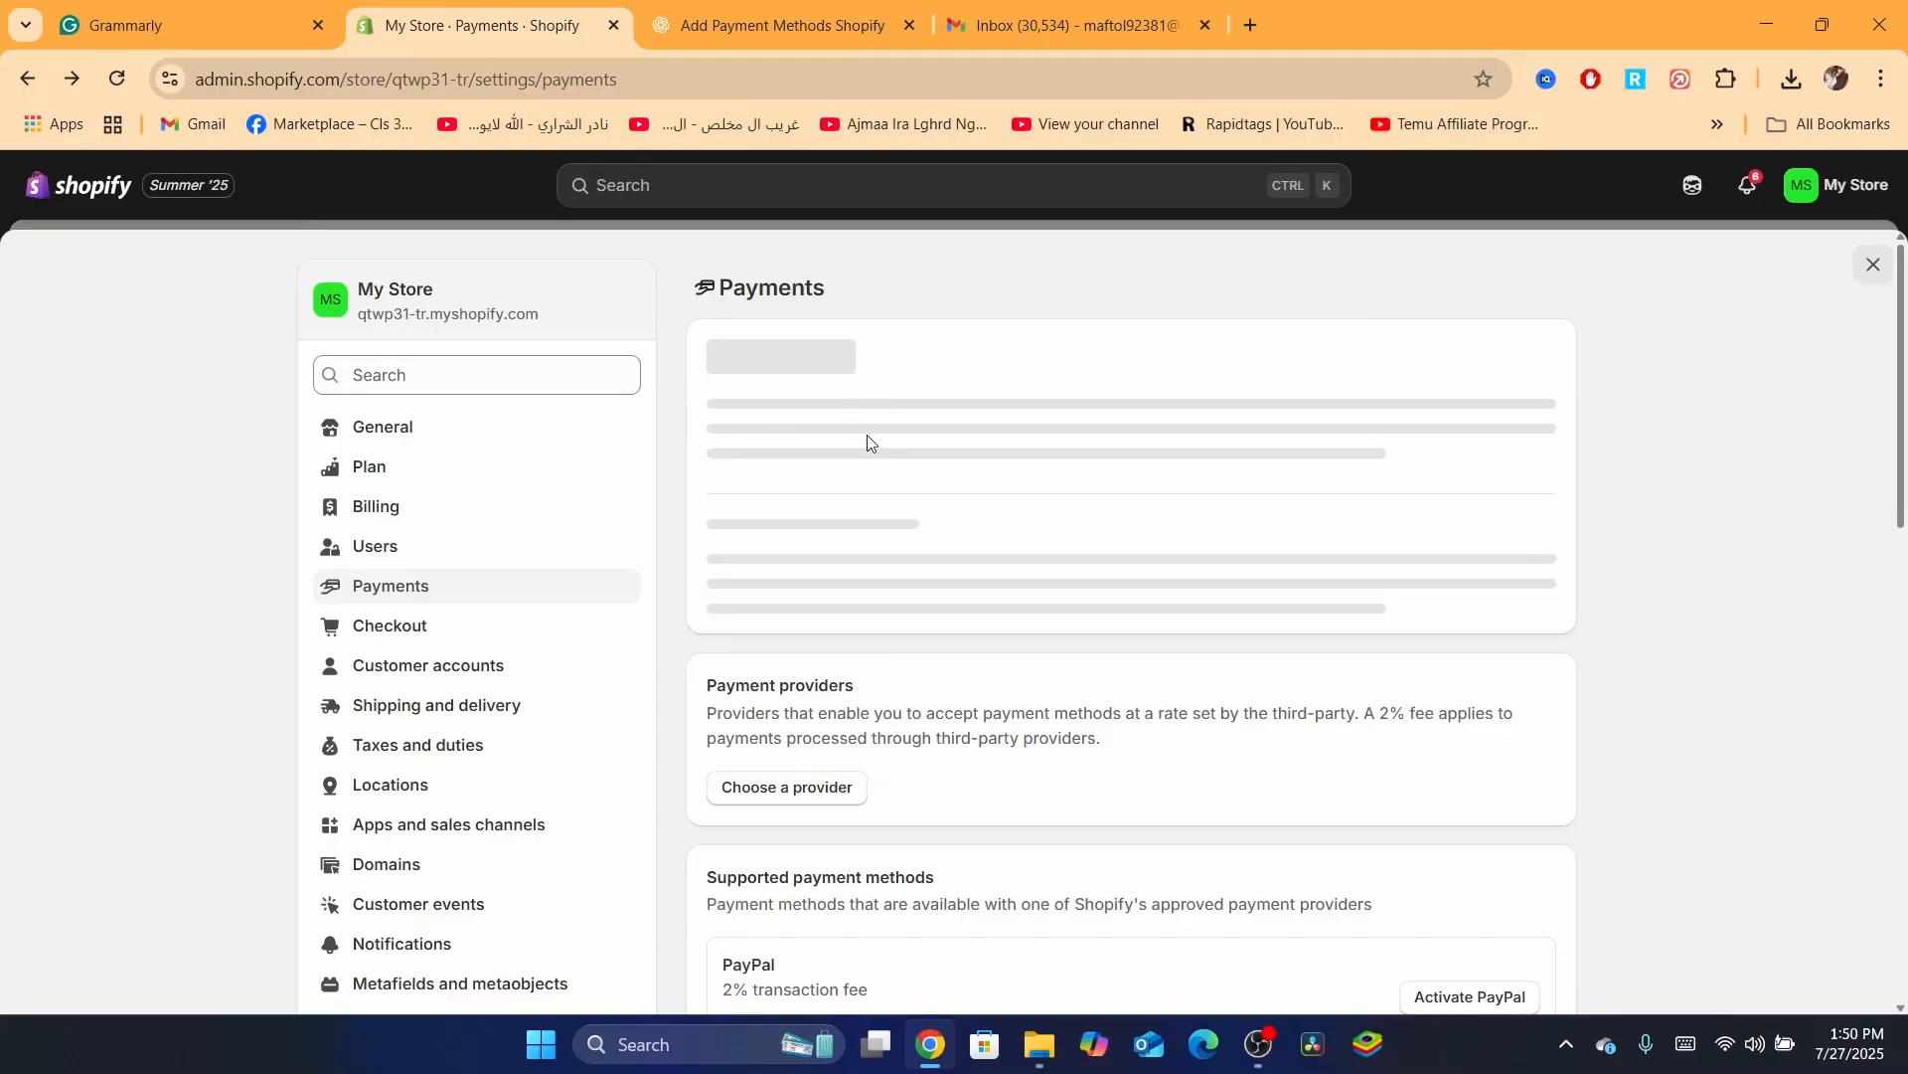
{"action": "triple_click", "coordinate": [782, 564]}
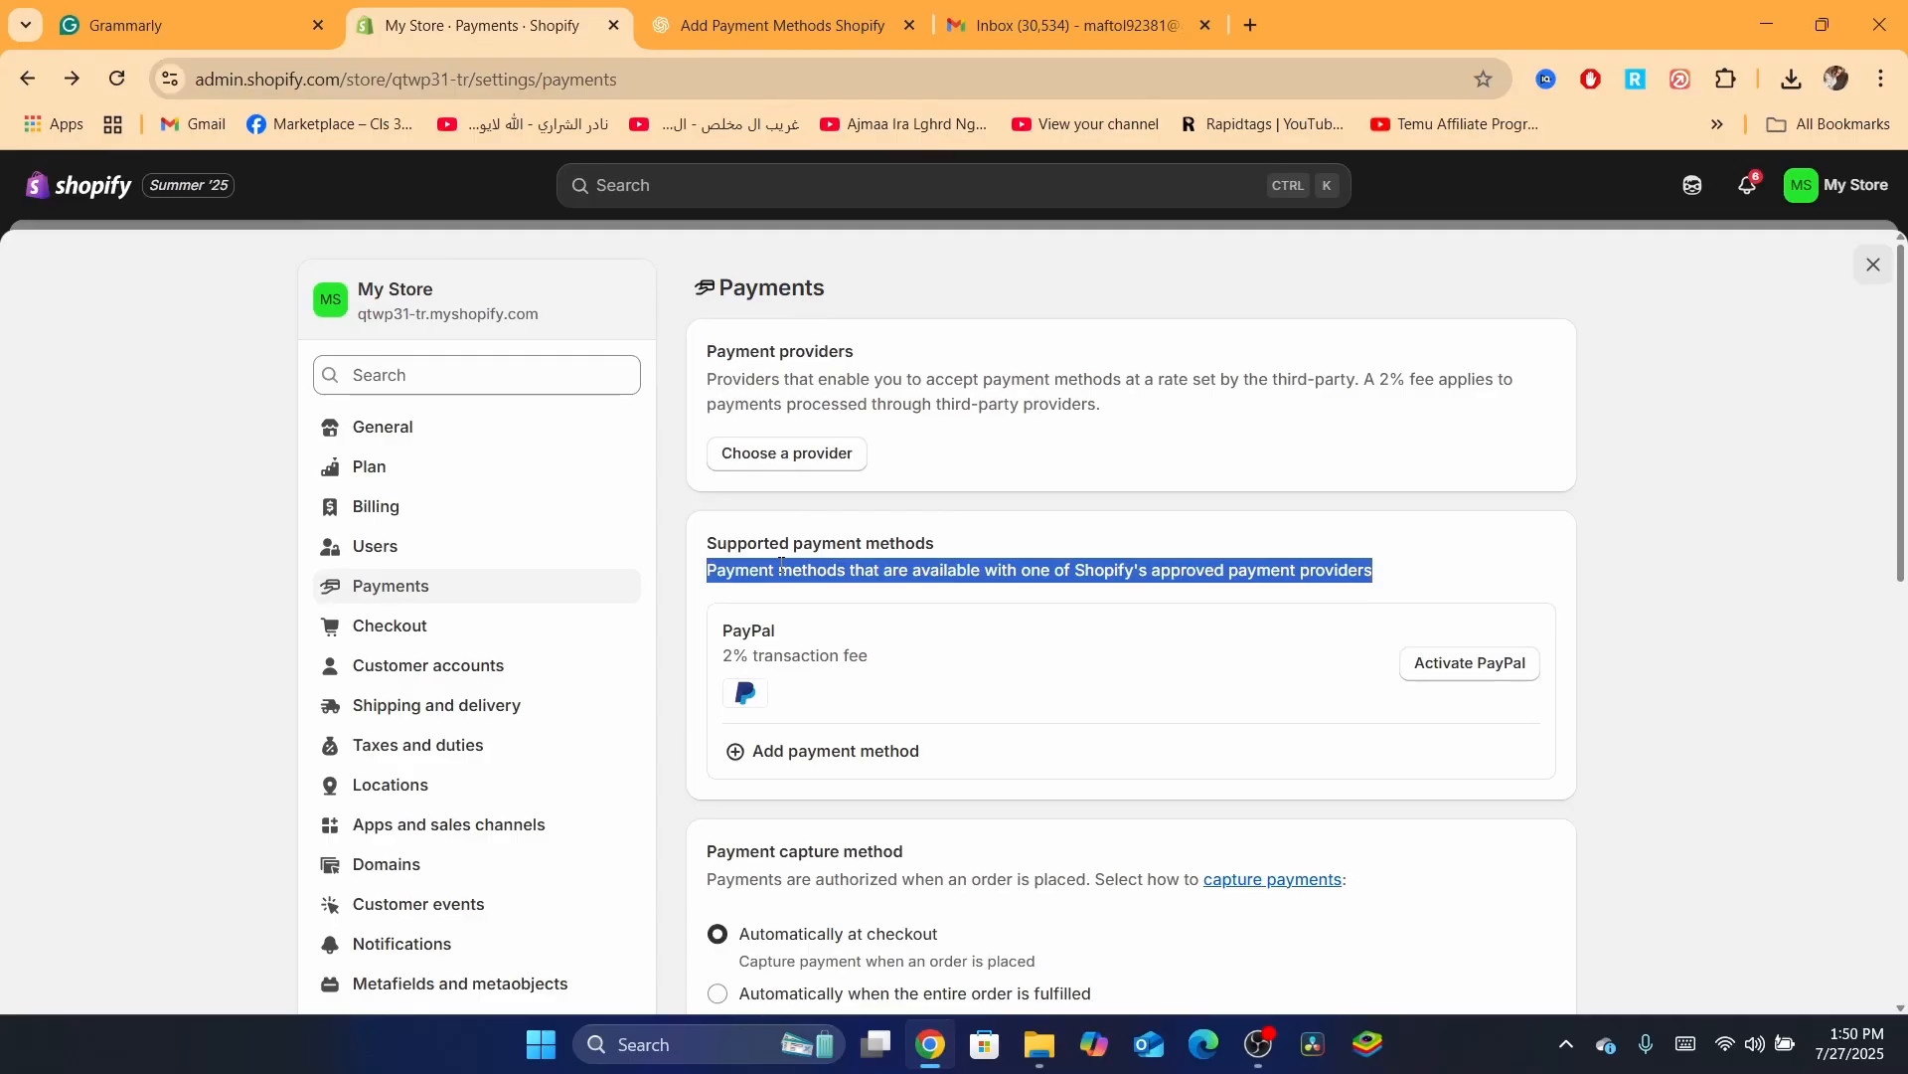
Open the third-party provider list and search 'stri' to show Stripe
{"action": "left_click", "coordinate": [773, 454]}
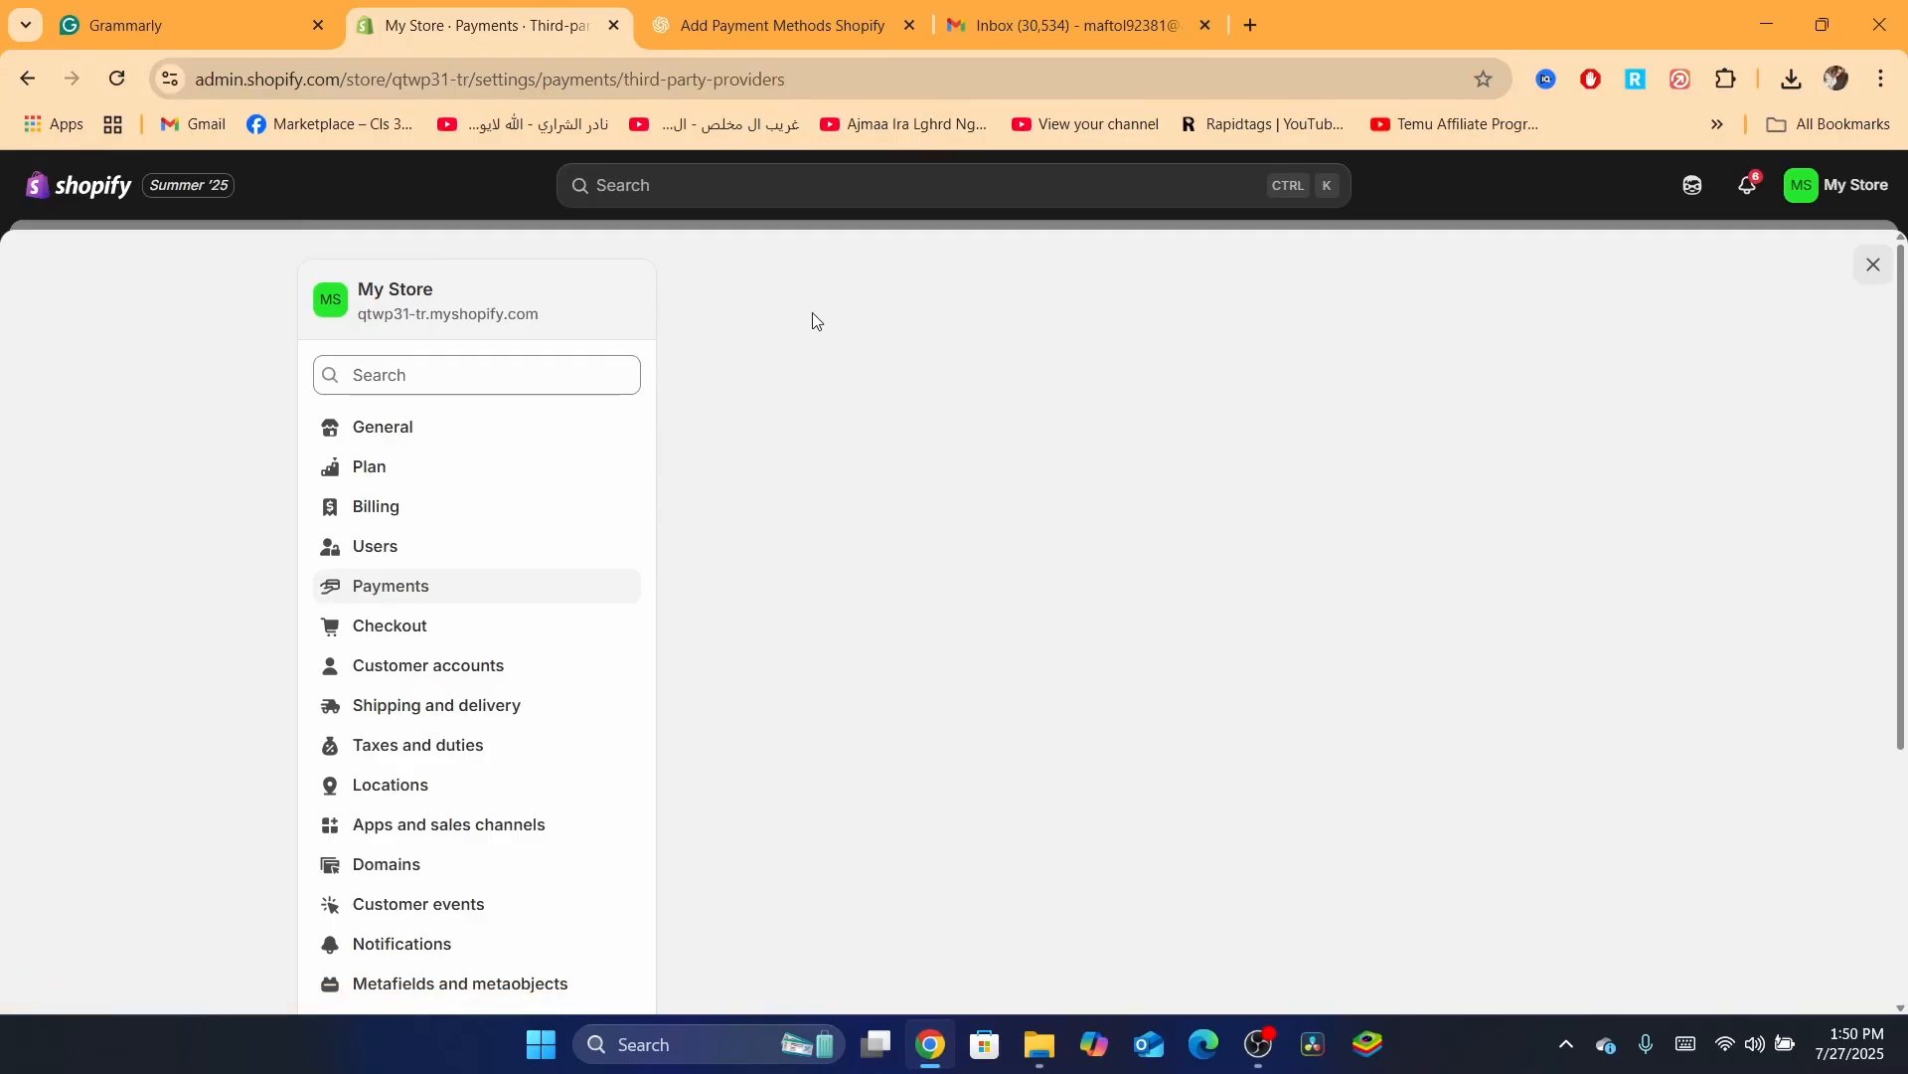
{"action": "left_click", "coordinate": [816, 348]}
{"action": "type", "text": "sy"}
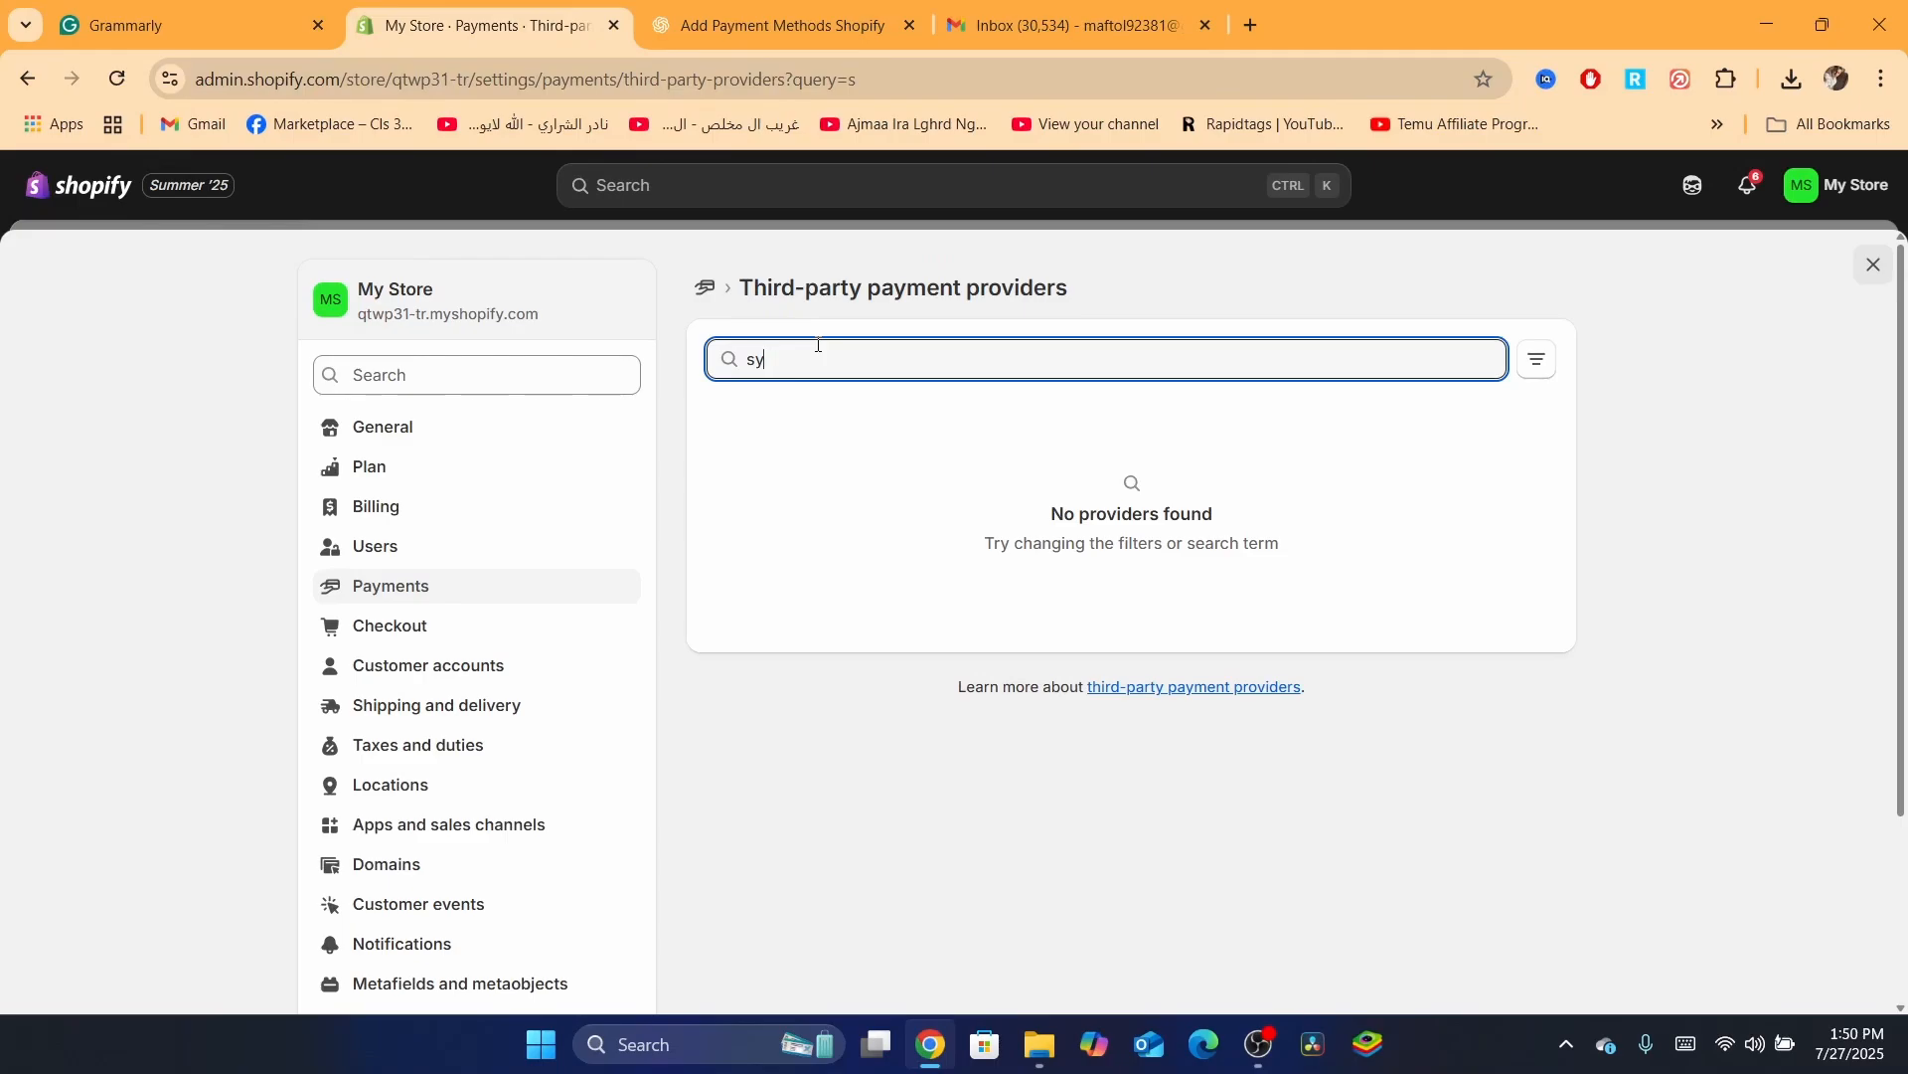
{"action": "key", "text": "BackSpace"}
{"action": "type", "text": "y"}
{"action": "key", "text": "BackSpace"}
{"action": "type", "text": "tr"}
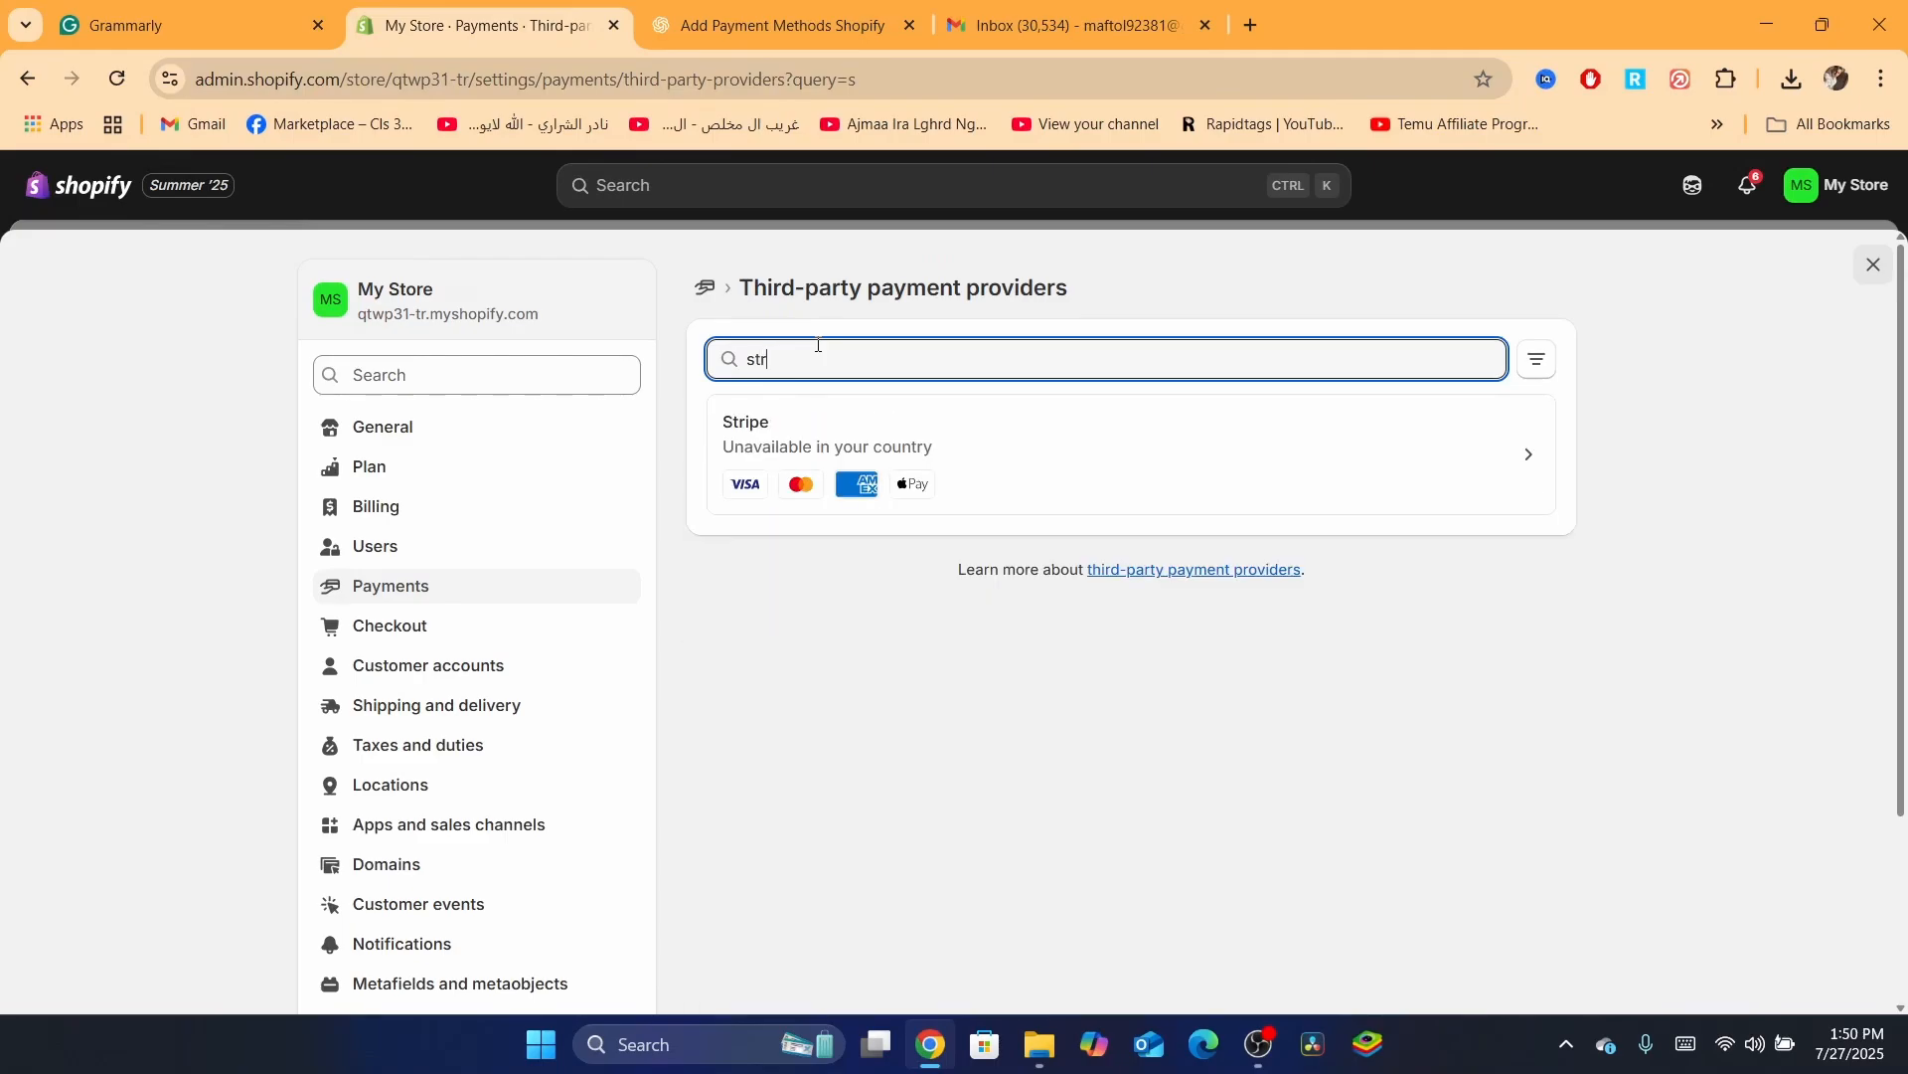
{"action": "type", "text": "i"}
Highlight the Third-party payment providers heading several times
{"action": "triple_click", "coordinate": [770, 288]}
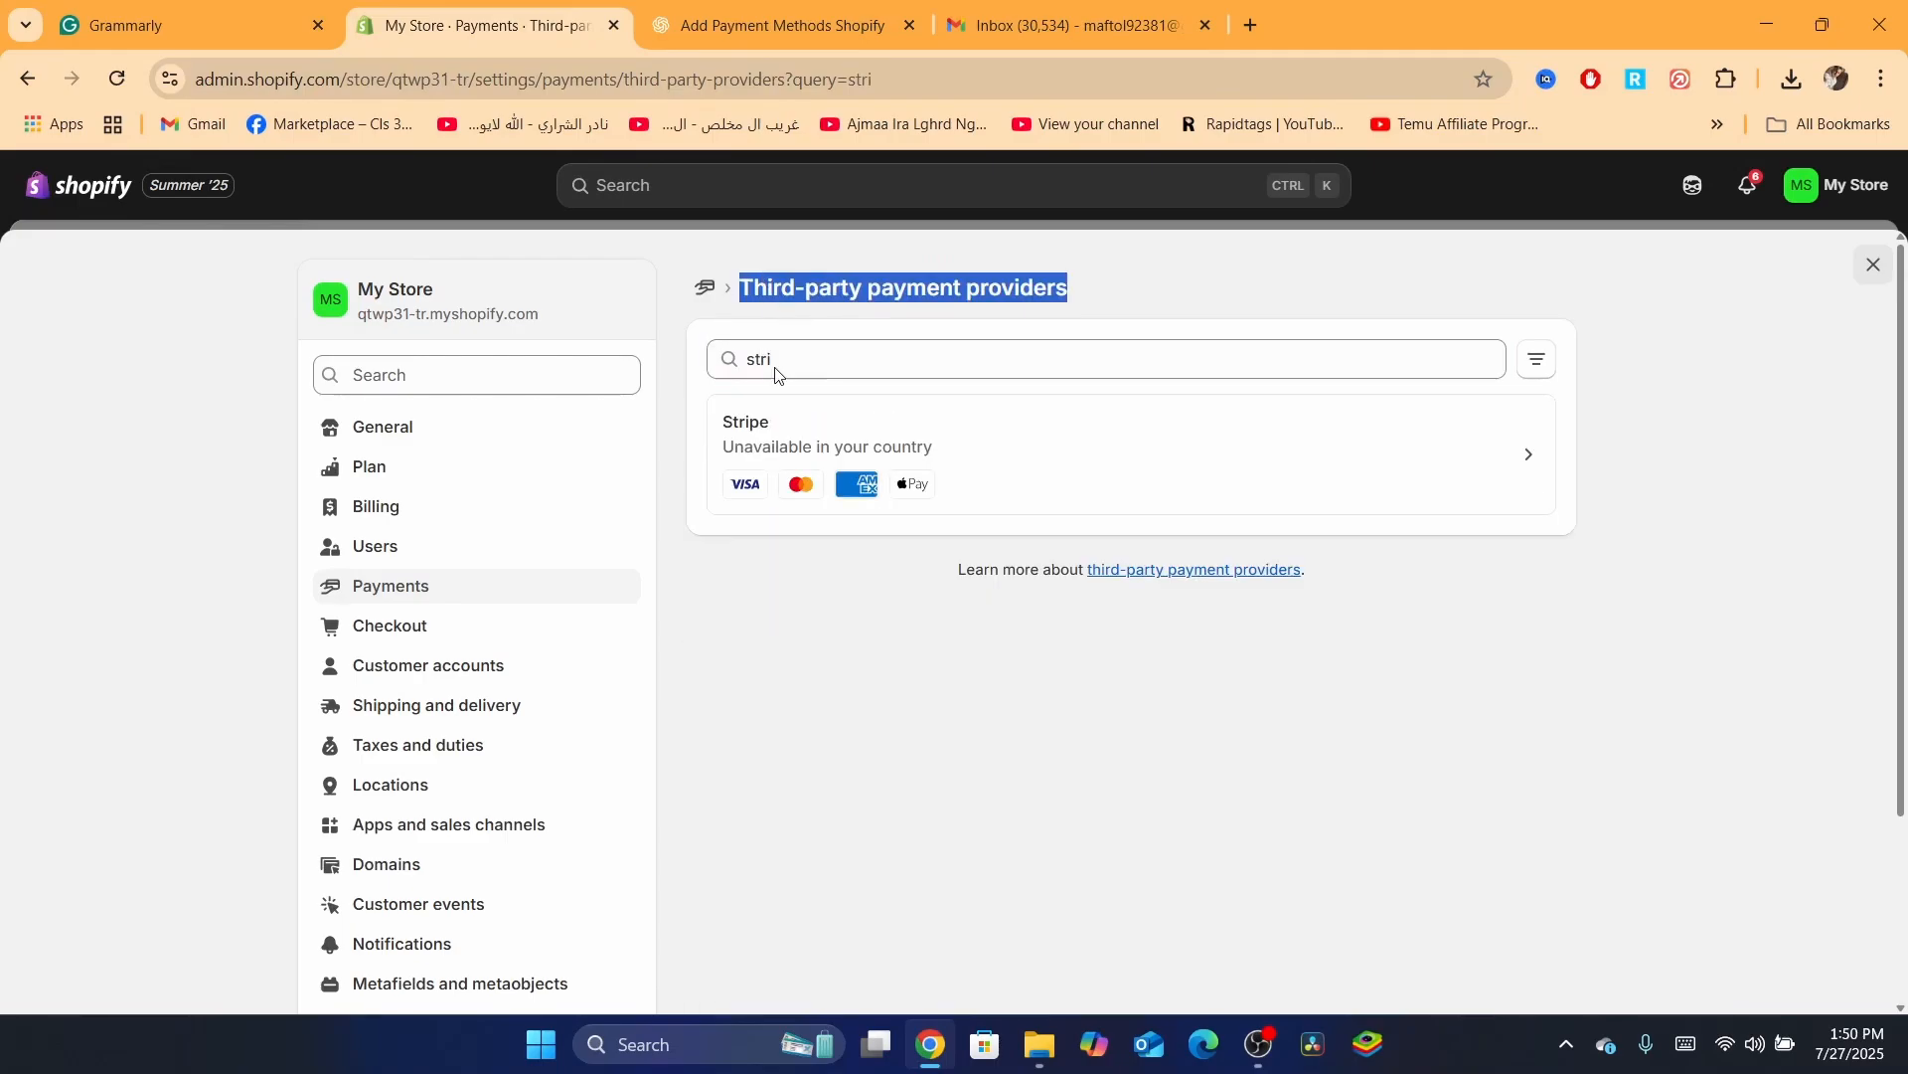
{"action": "left_click", "coordinate": [792, 622]}
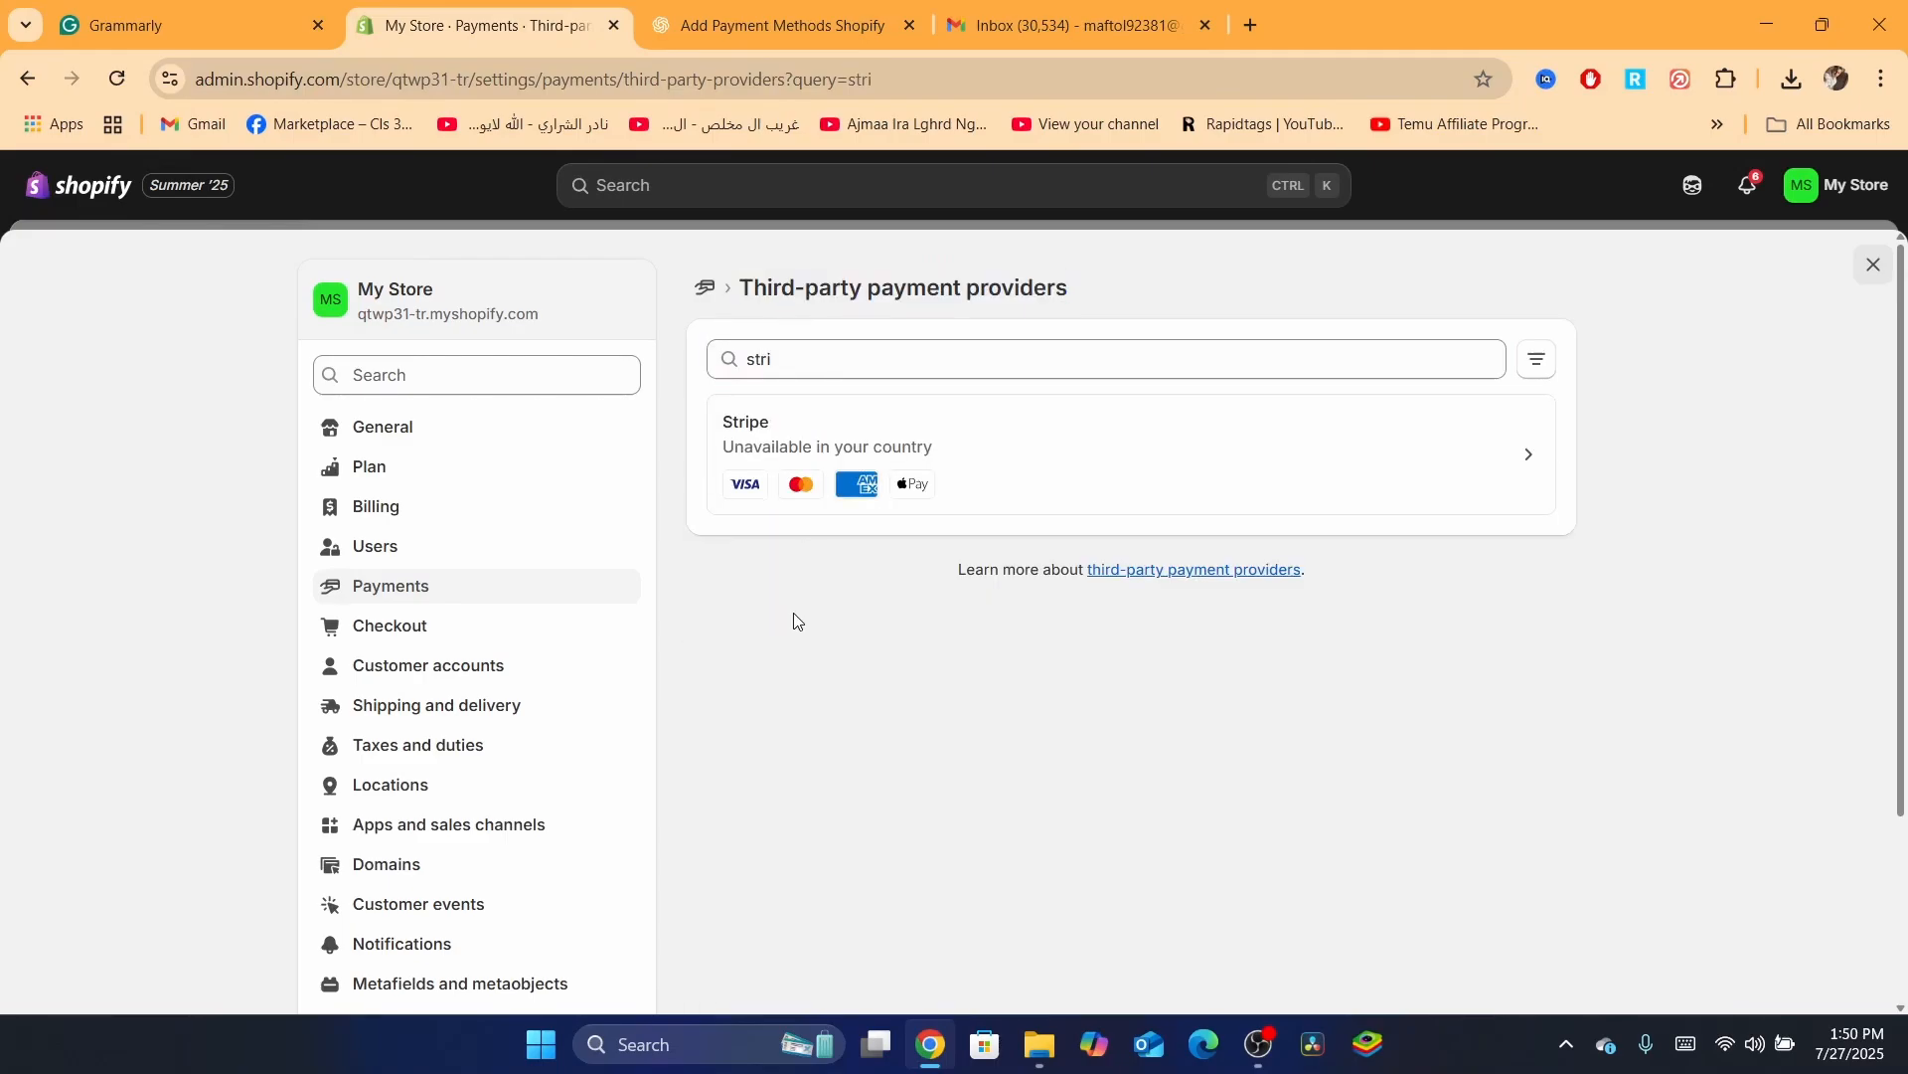
{"action": "triple_click", "coordinate": [679, 297]}
{"action": "left_click", "coordinate": [679, 297]}
{"action": "triple_click", "coordinate": [861, 288]}
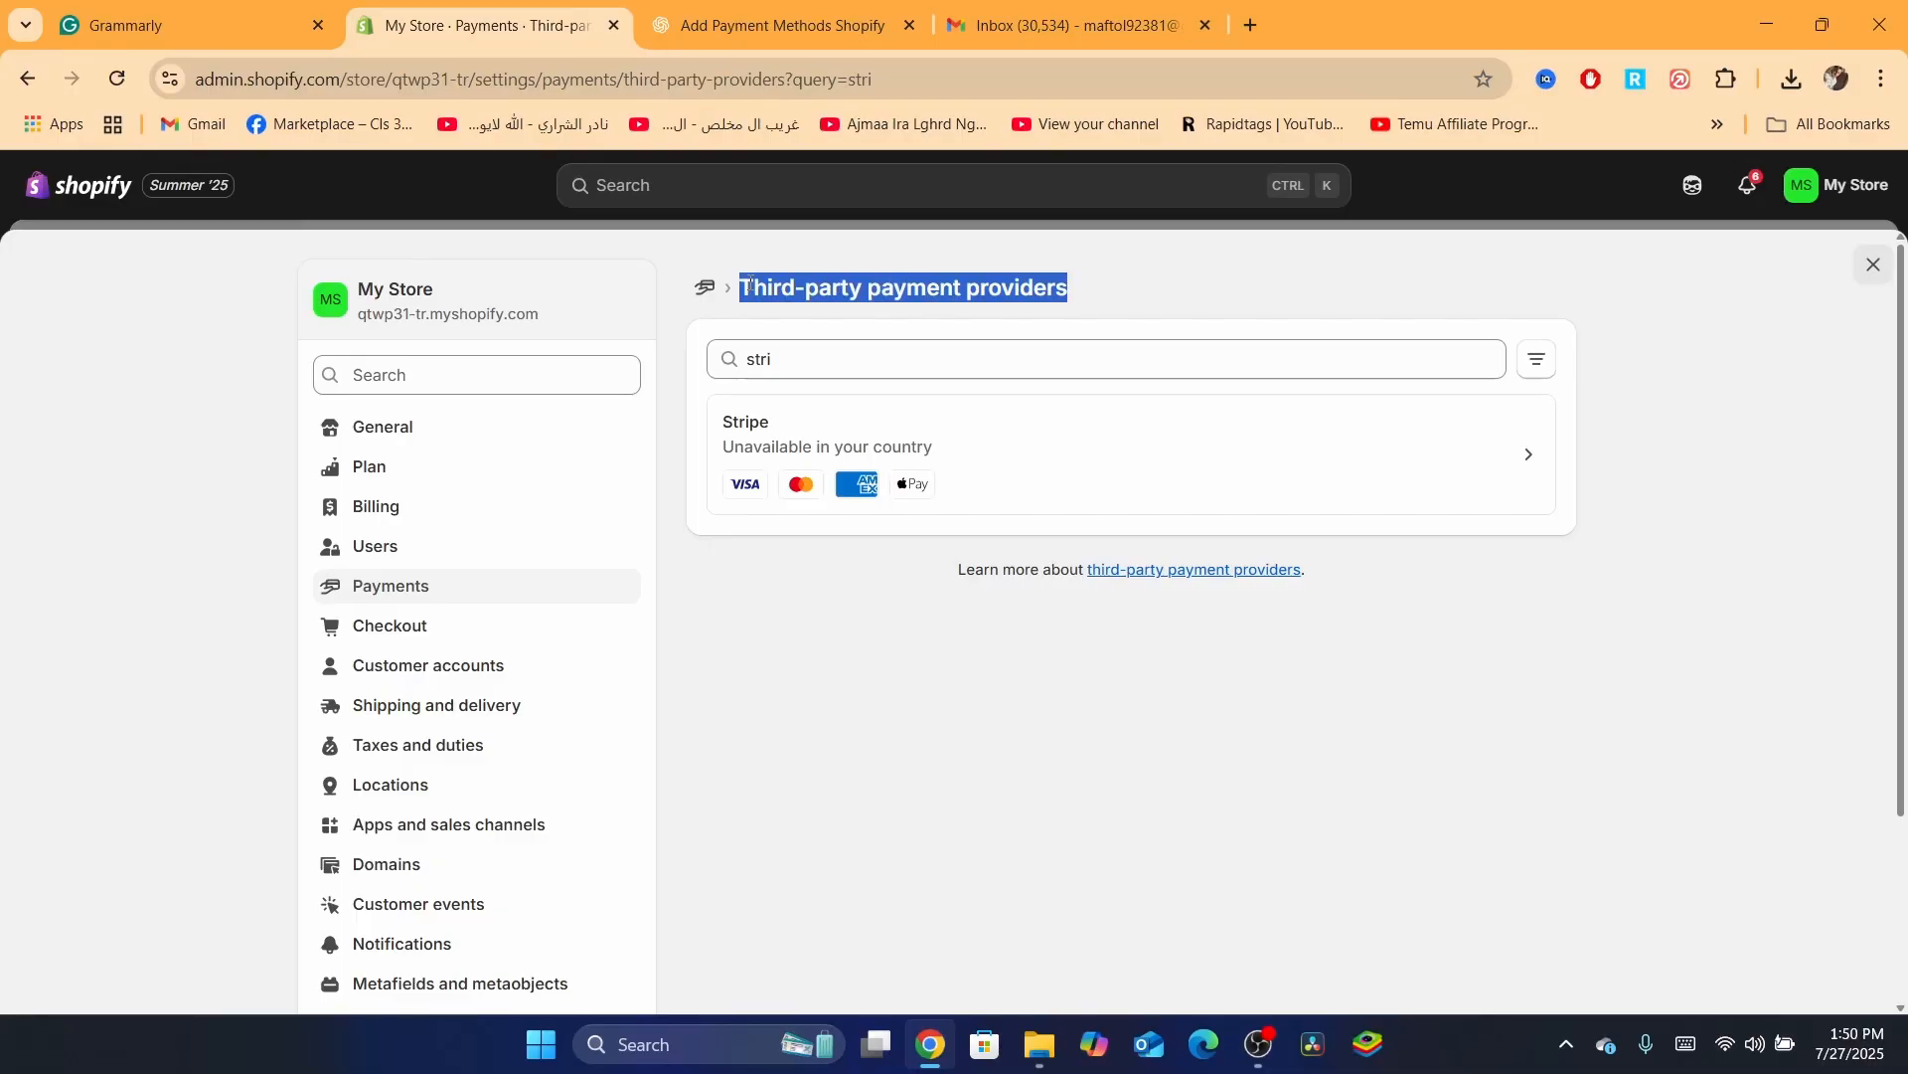
{"action": "triple_click", "coordinate": [862, 291]}
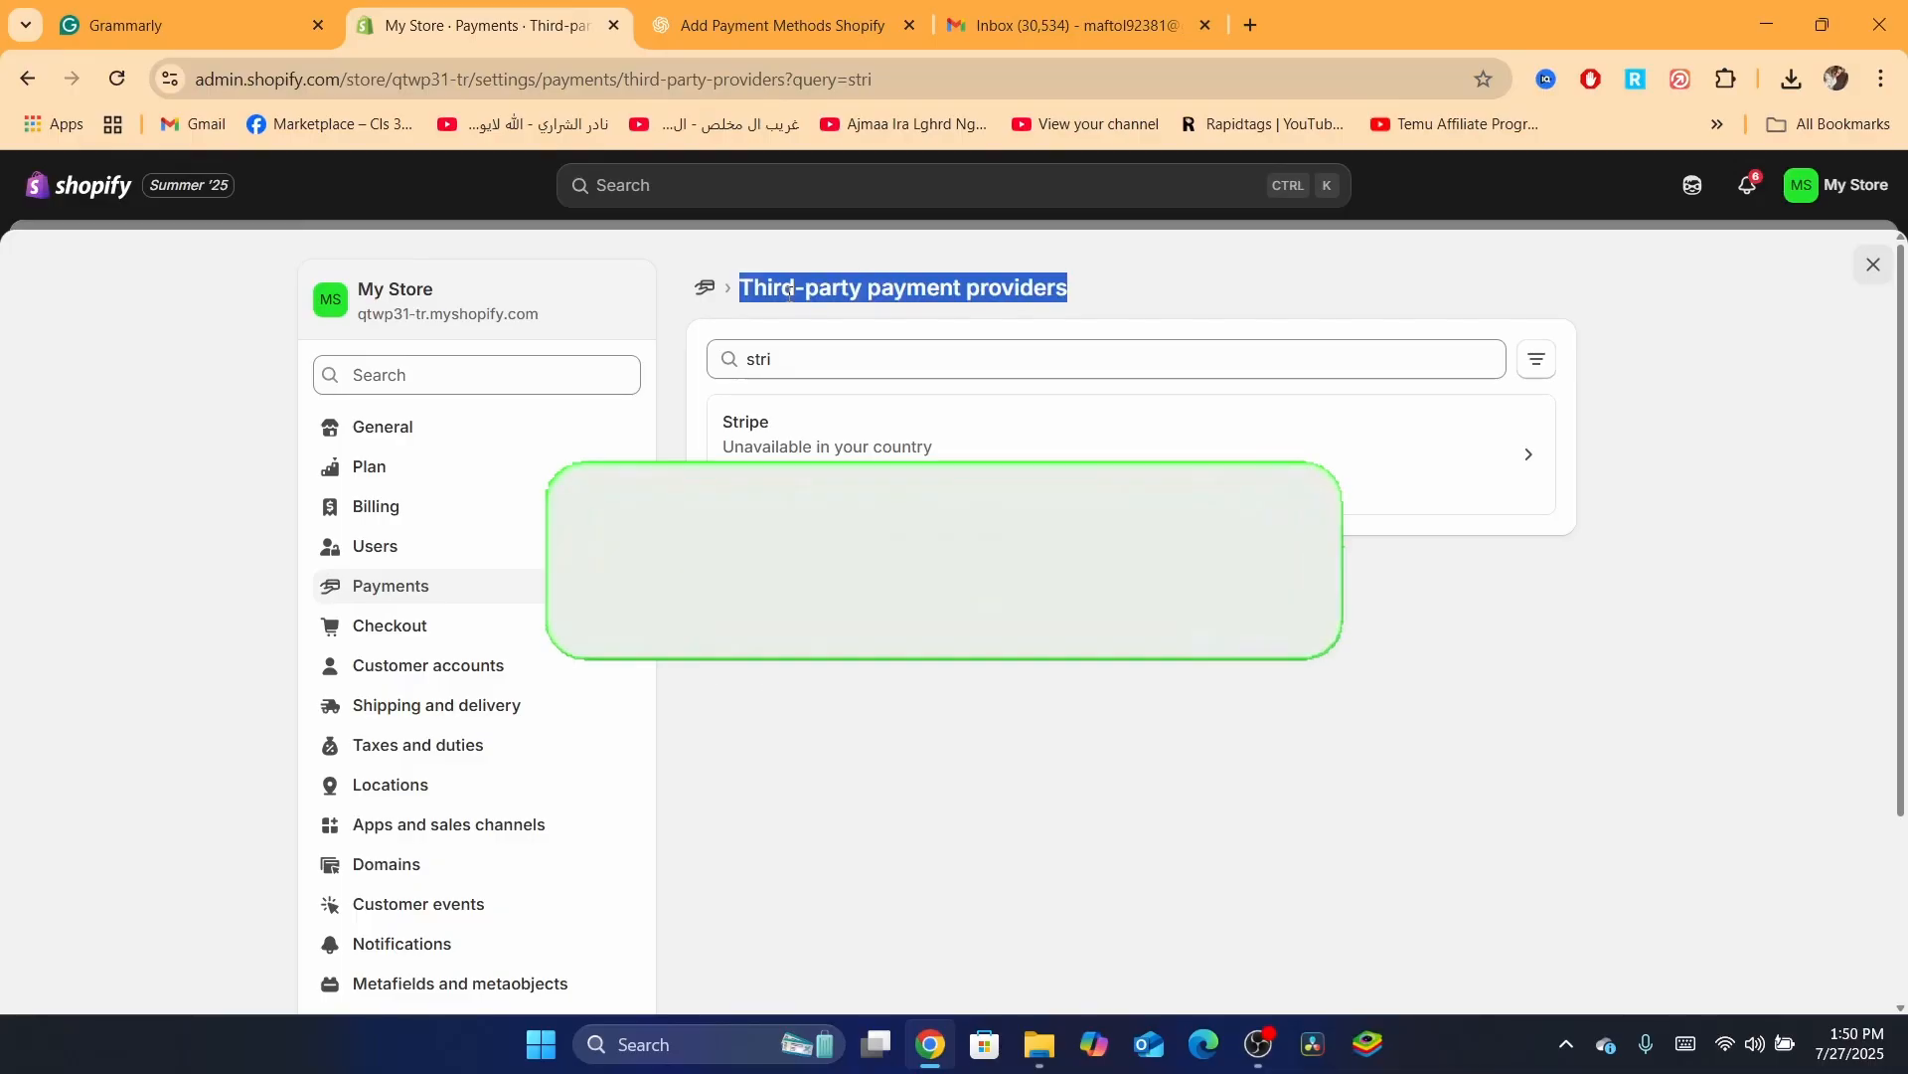
Go to General settings, then exit Settings back to the store's Home dashboard
{"action": "left_click", "coordinate": [679, 341]}
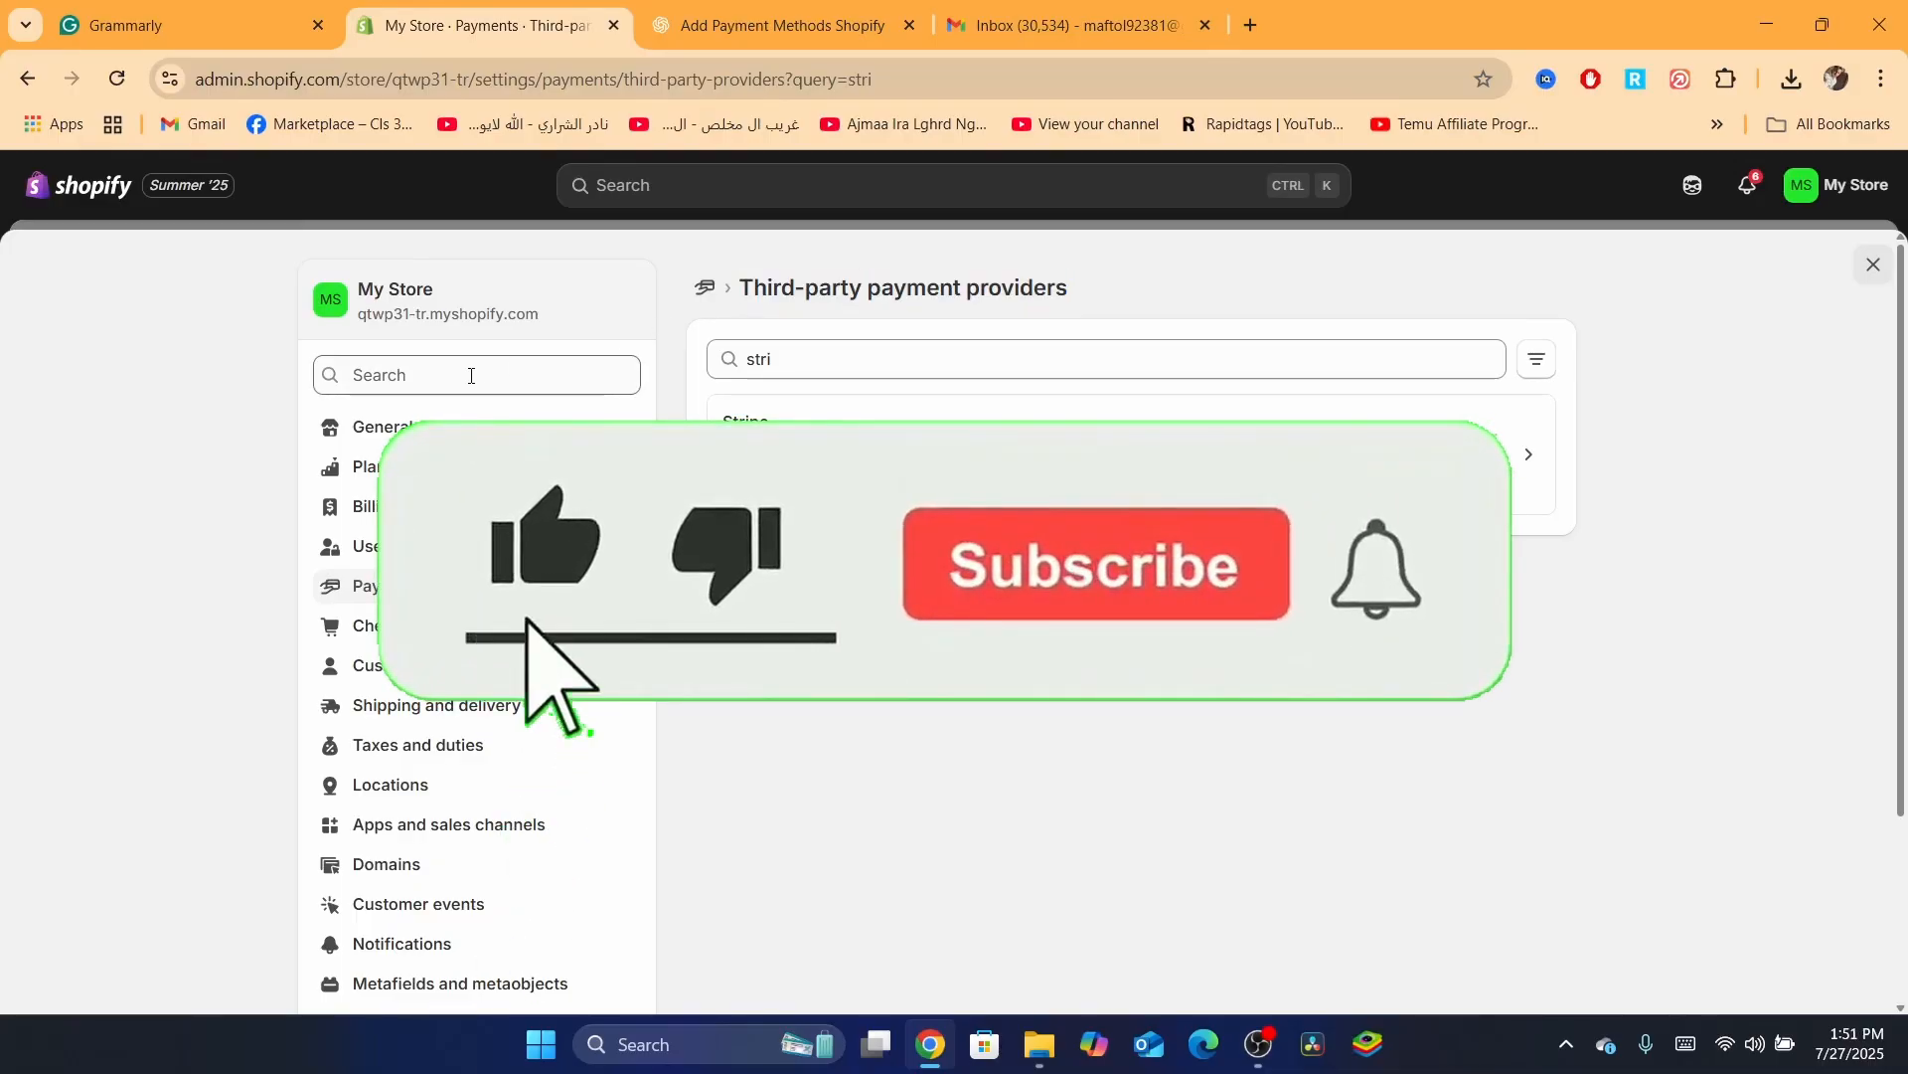
{"action": "left_click", "coordinate": [365, 426]}
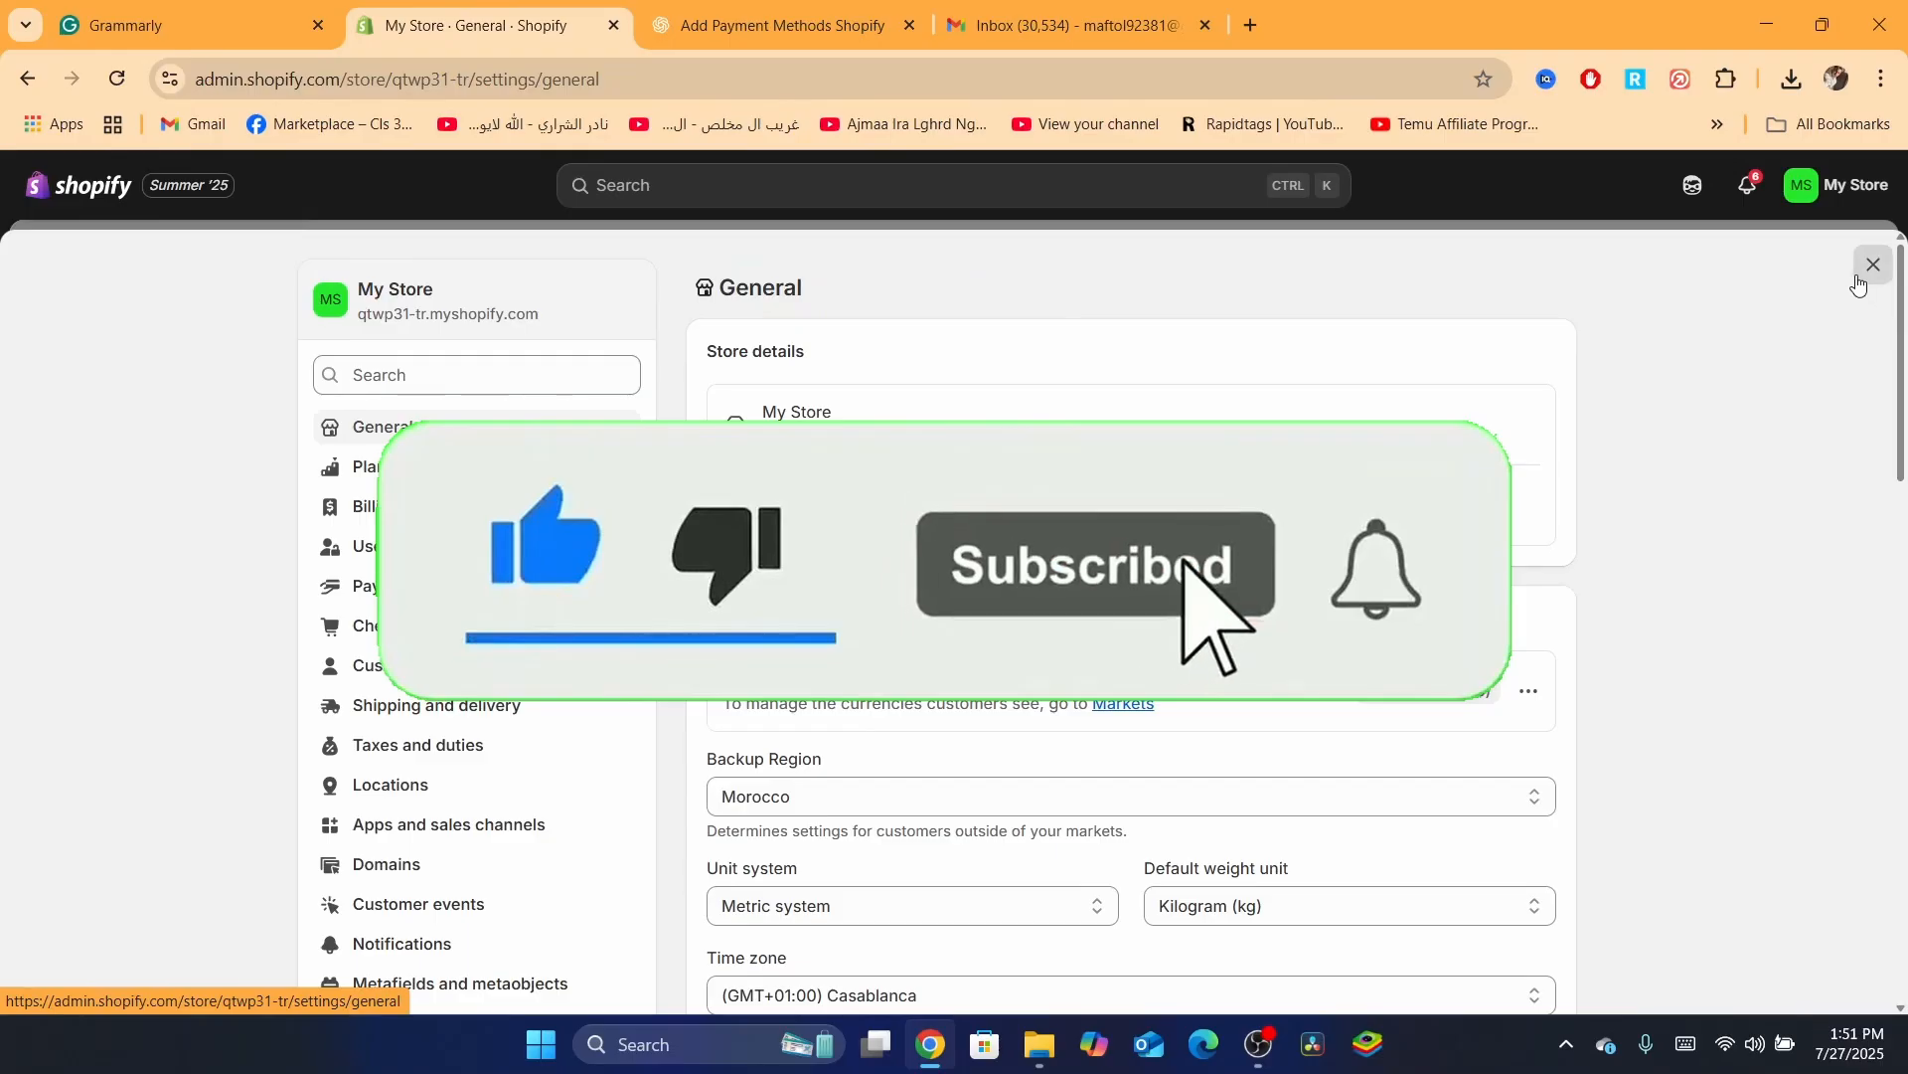
{"action": "left_click", "coordinate": [1873, 265]}
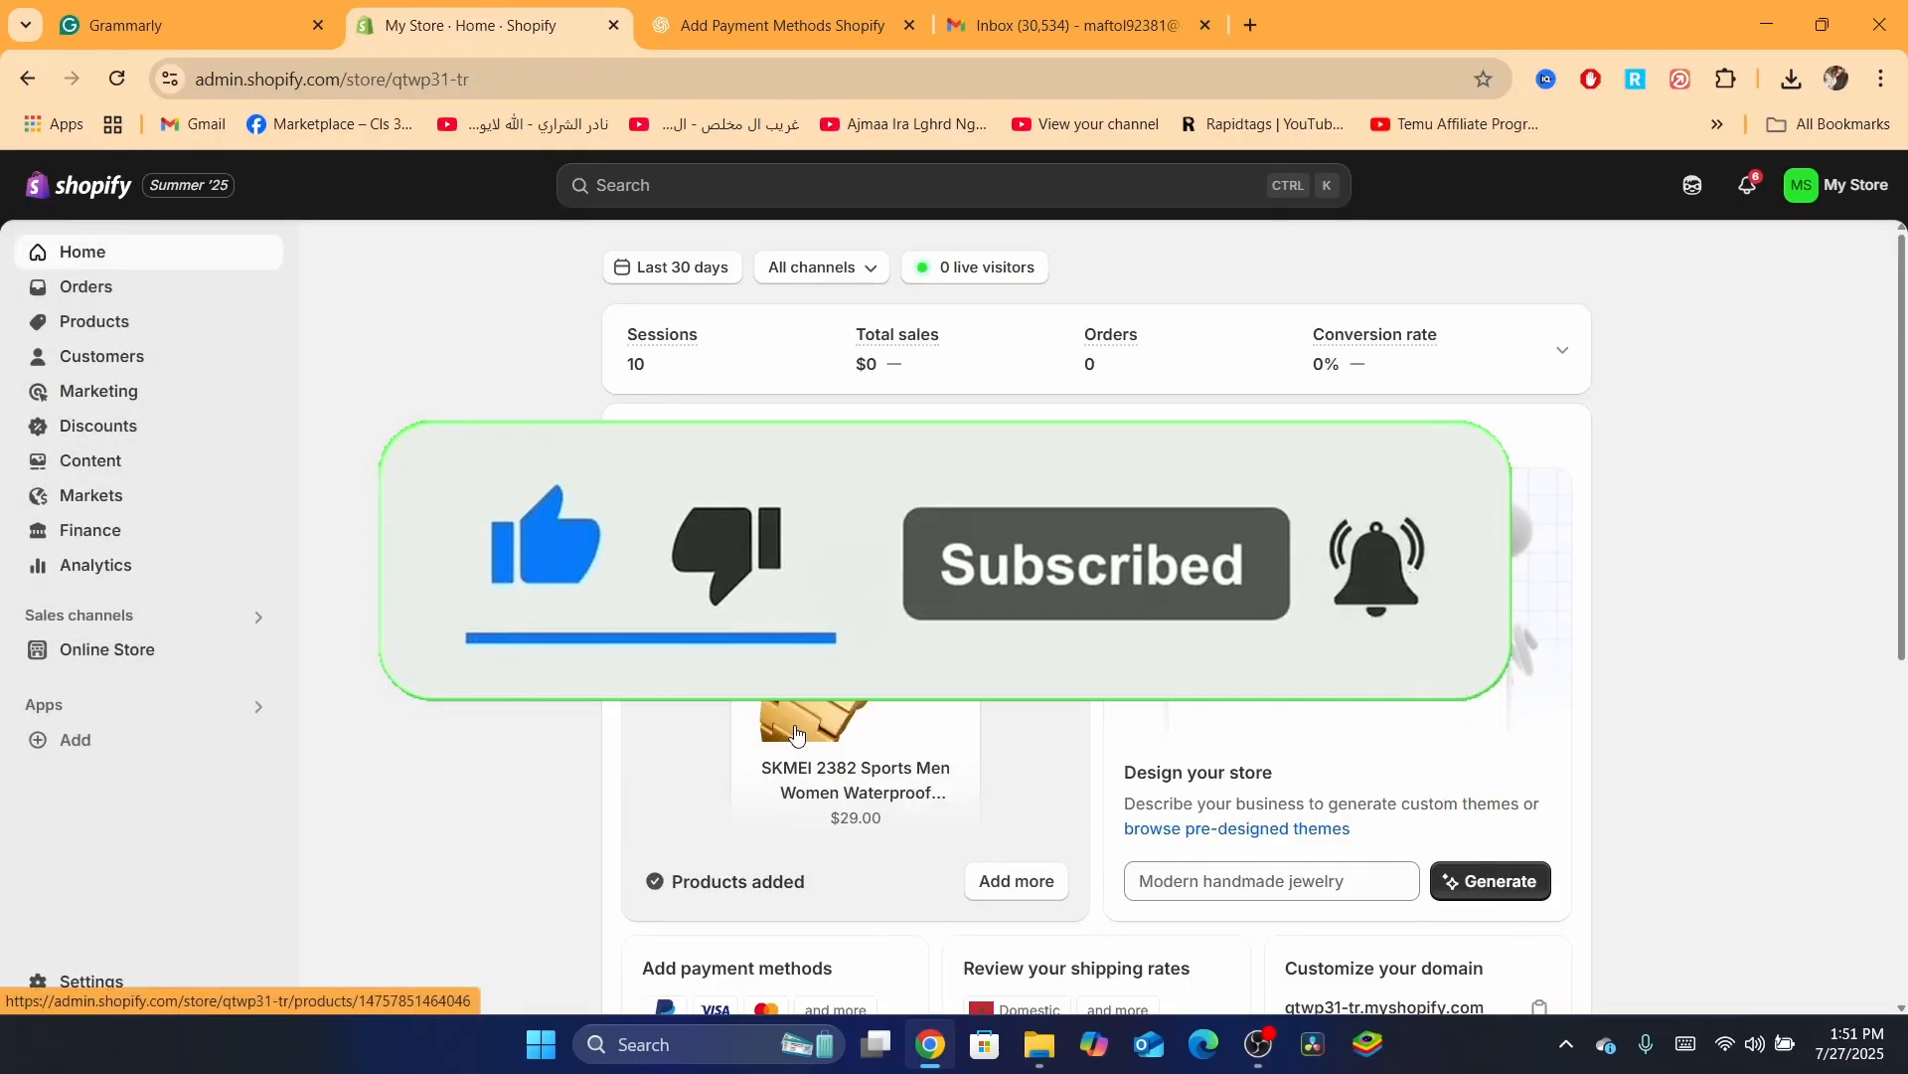